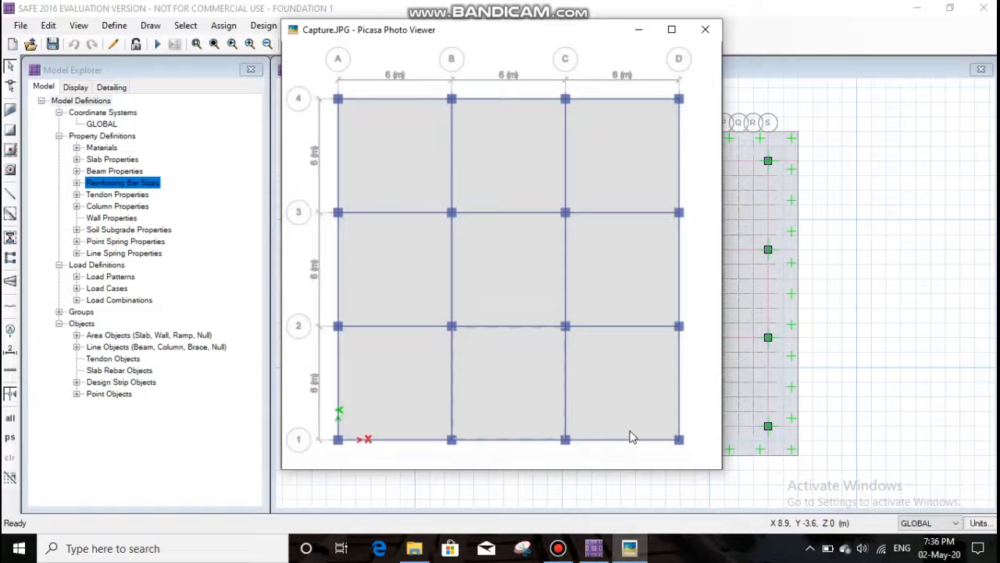
- Minimize the column layout picture to return to the foundation model's plan view
left_click(638, 31)
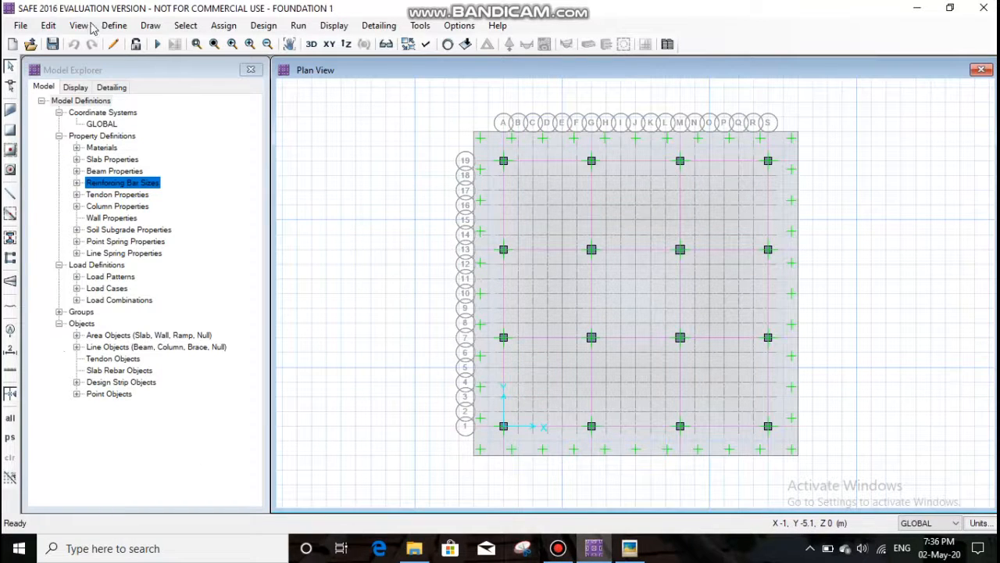
left_click(21, 28)
left_click(21, 27)
left_click(21, 26)
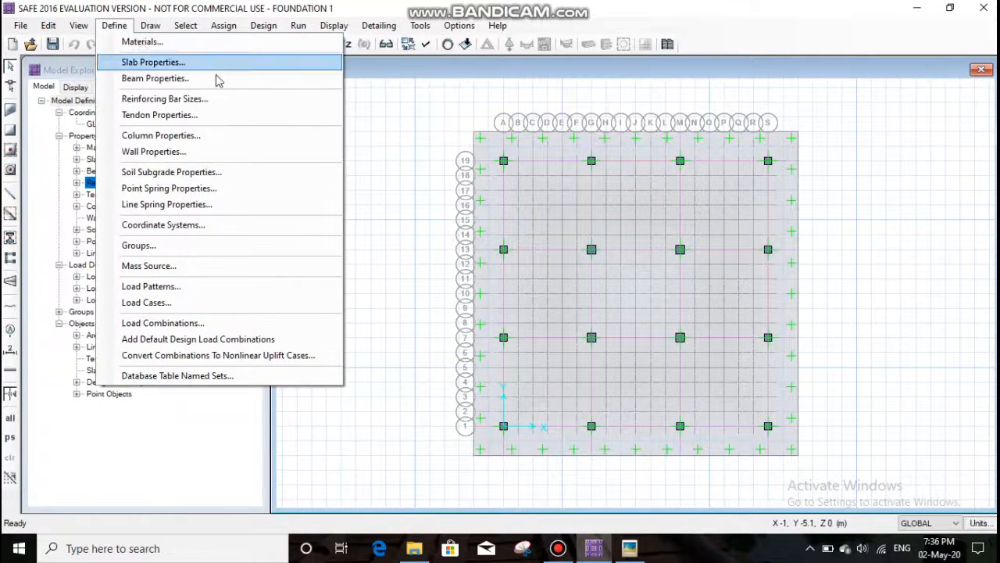
left_click(115, 27)
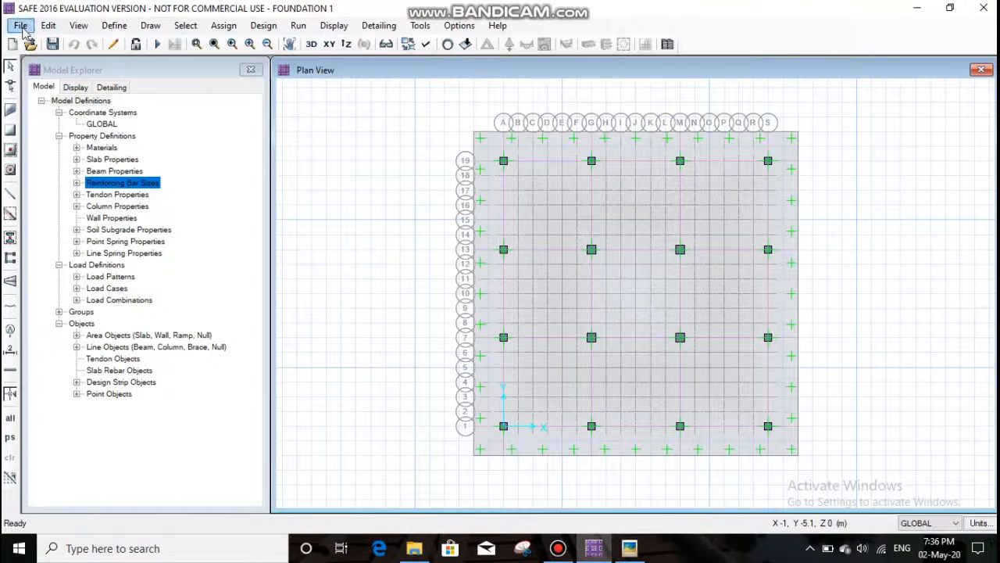
left_click(21, 26)
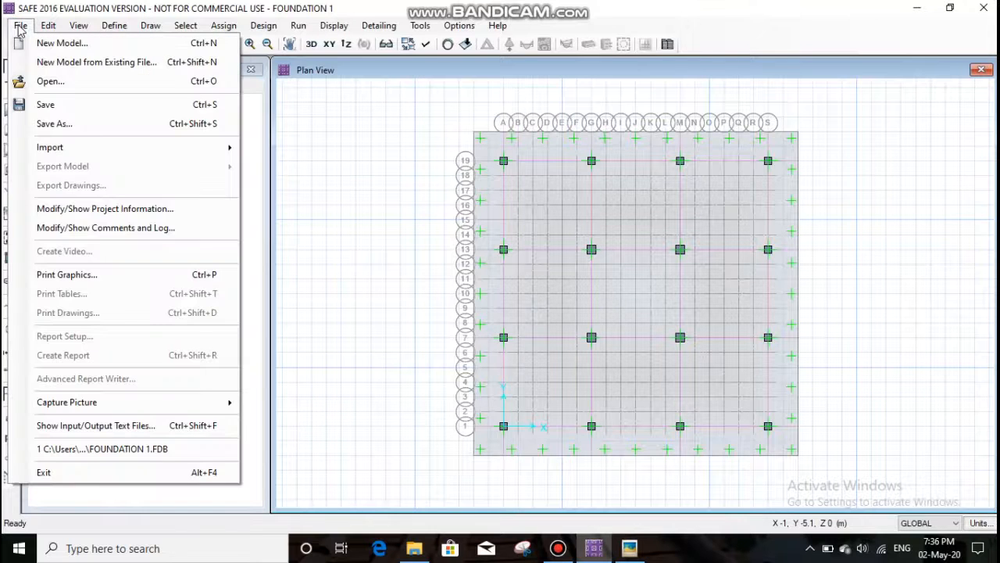
left_click(265, 102)
left_click(570, 196)
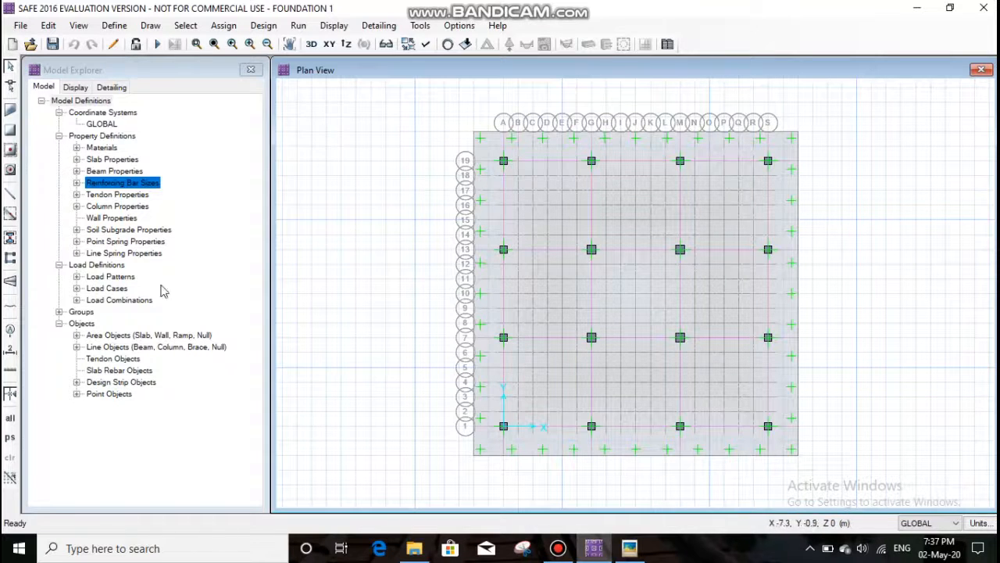
- Set the M40 concrete material's weight per unit volume to 25 kN/m3
left_click(114, 26)
left_click(140, 42)
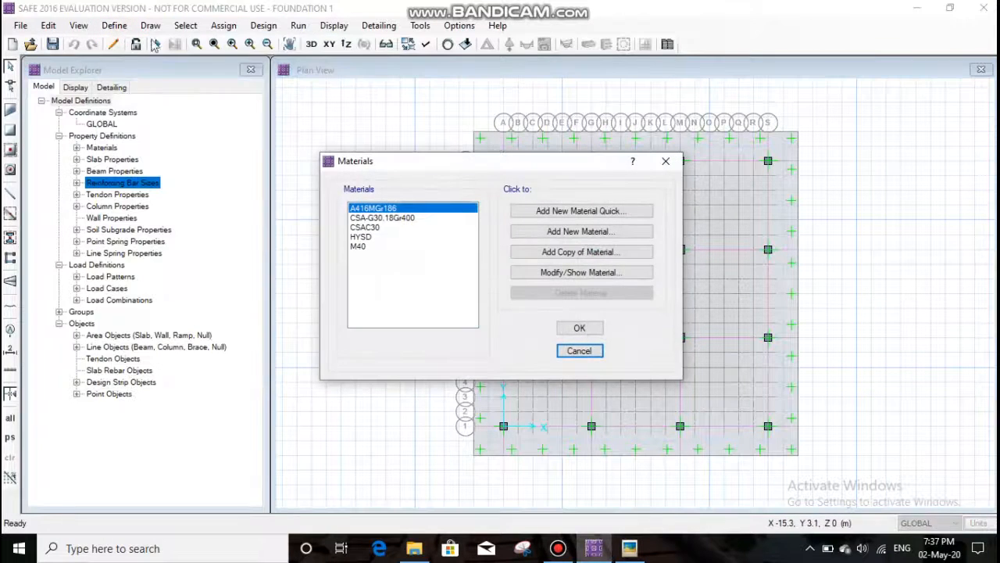
left_click(362, 249)
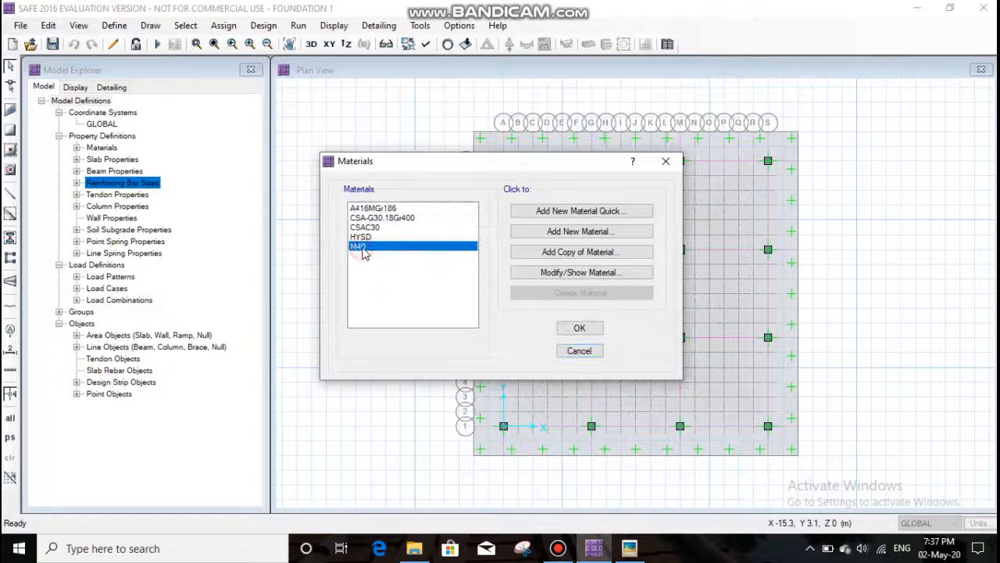
left_click(369, 237)
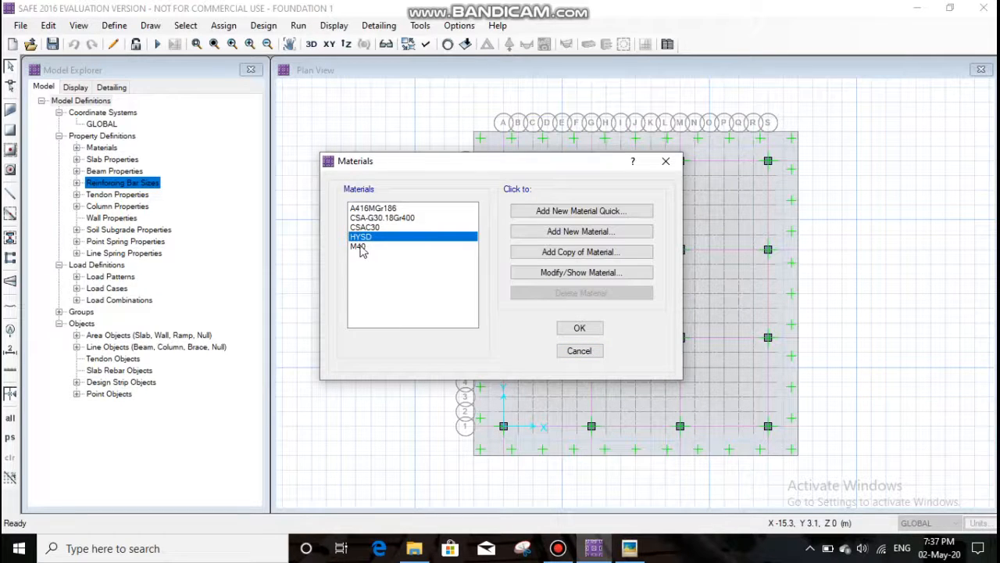
left_click(364, 246)
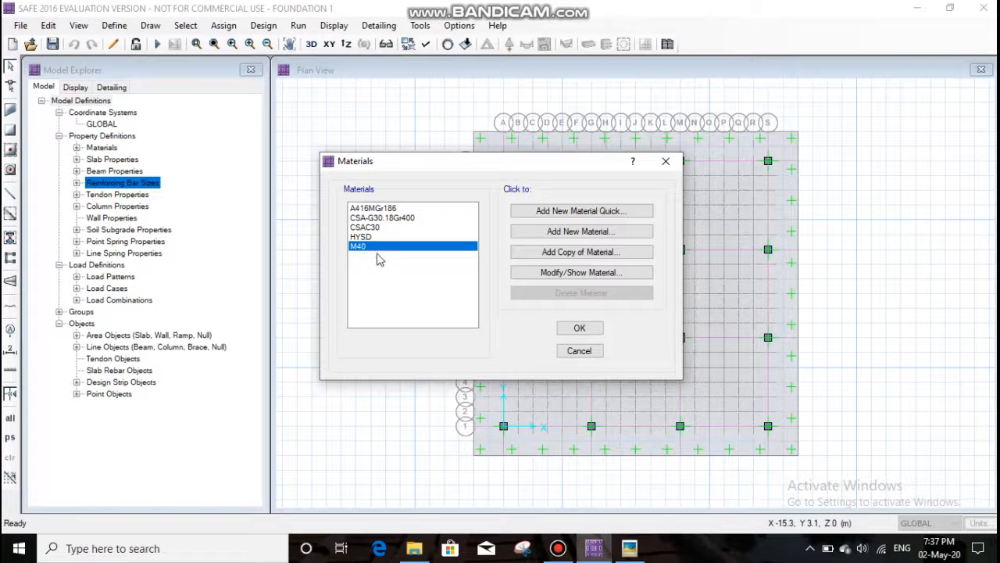
left_click(576, 273)
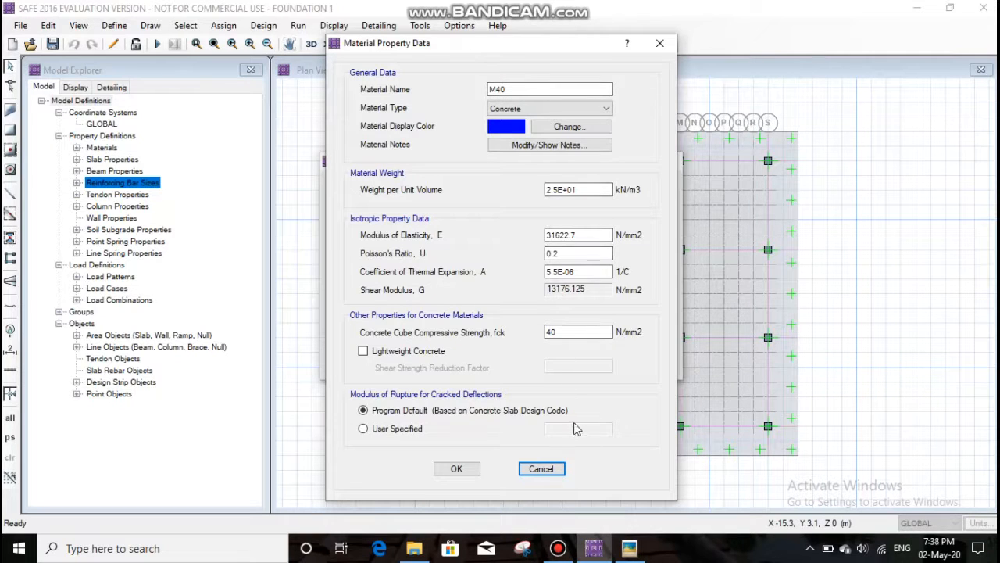
left_click(582, 189)
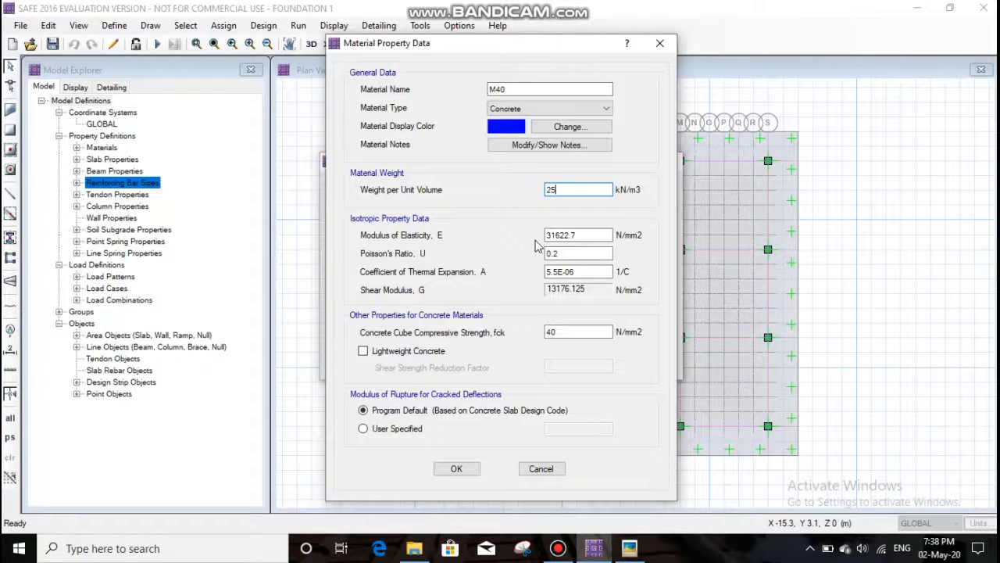
left_click(458, 468)
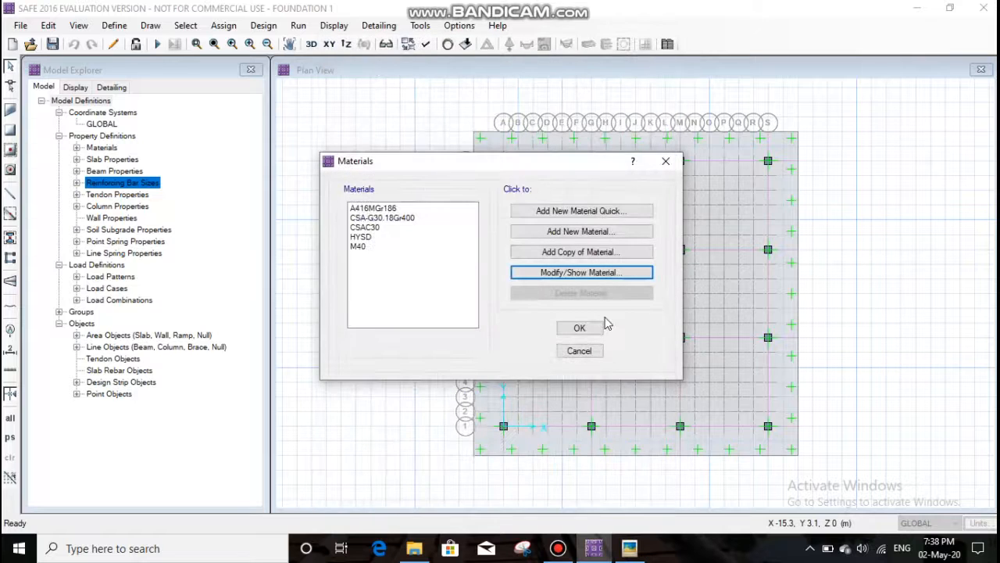
- Set the HYSD rebar material's weight per unit volume to 77 kN/m3 and accept the material definitions
left_click(370, 238)
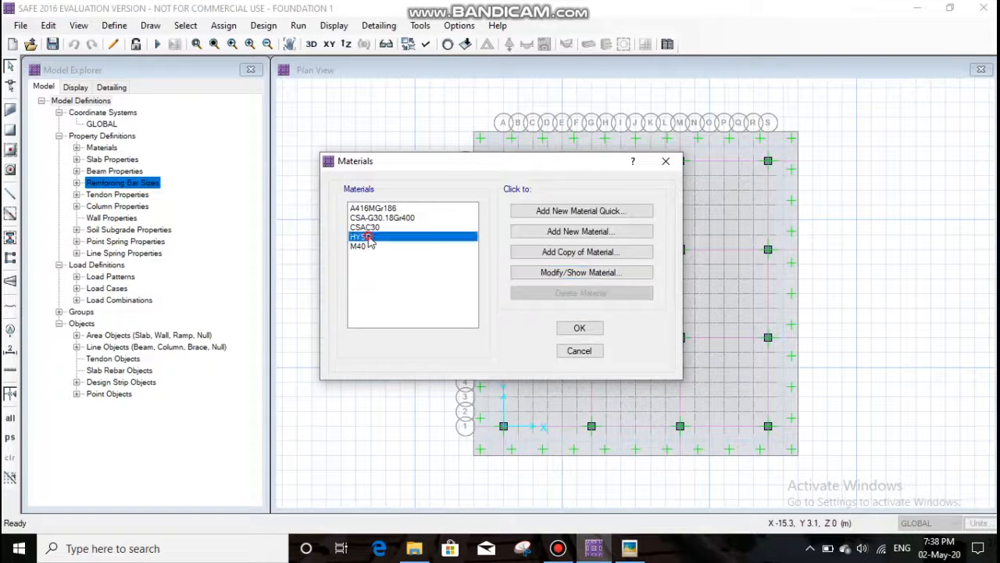
left_click(594, 272)
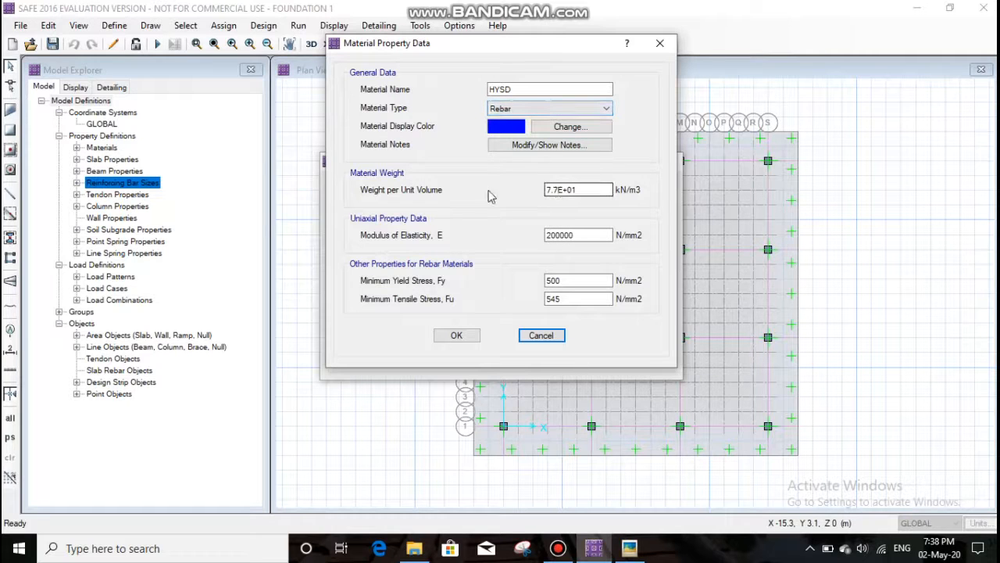
left_click(586, 189)
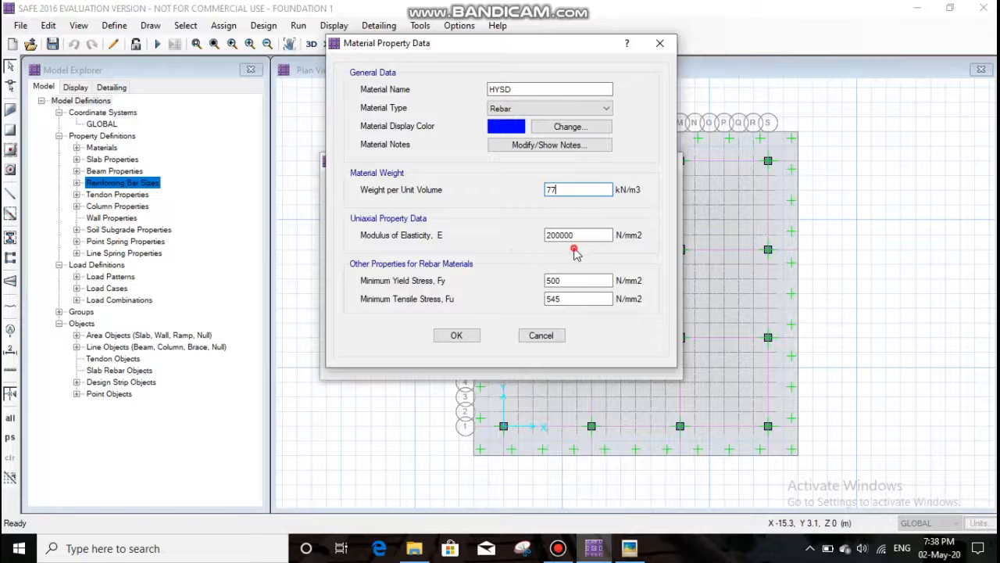
left_click(456, 335)
left_click(575, 328)
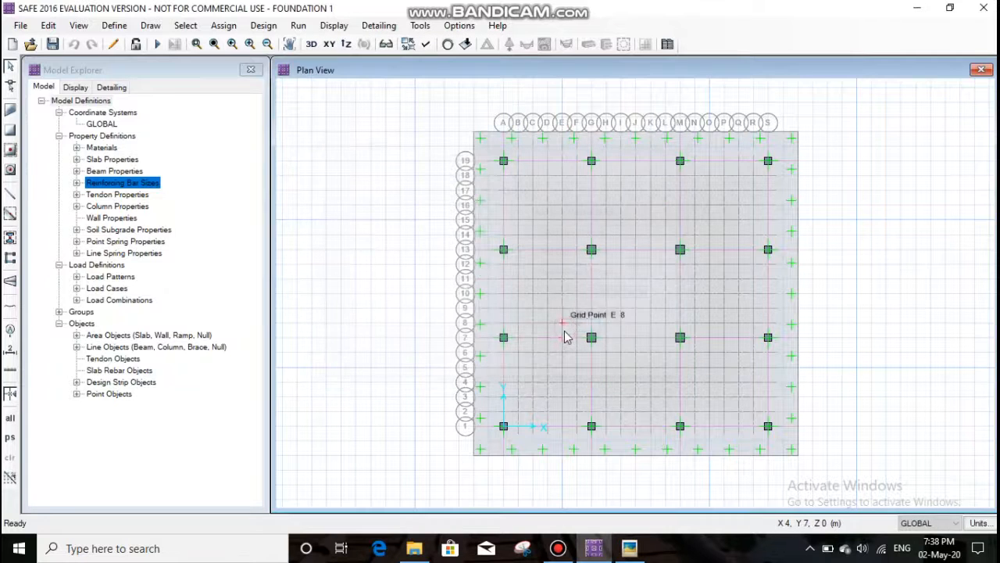
- Set the analysis type of the MAT FOOTING slab property to Mat and accept the slab properties
left_click(114, 25)
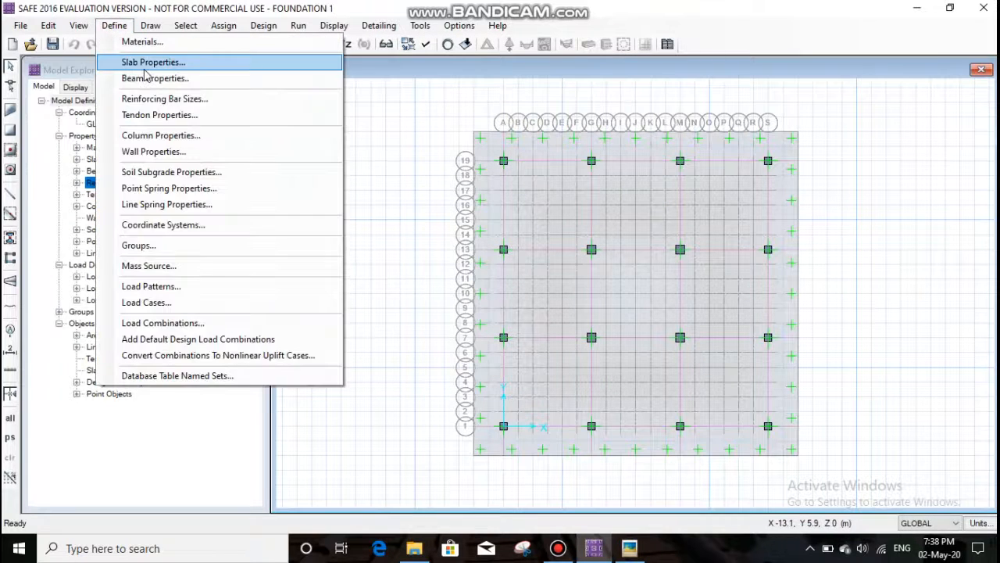
left_click(143, 62)
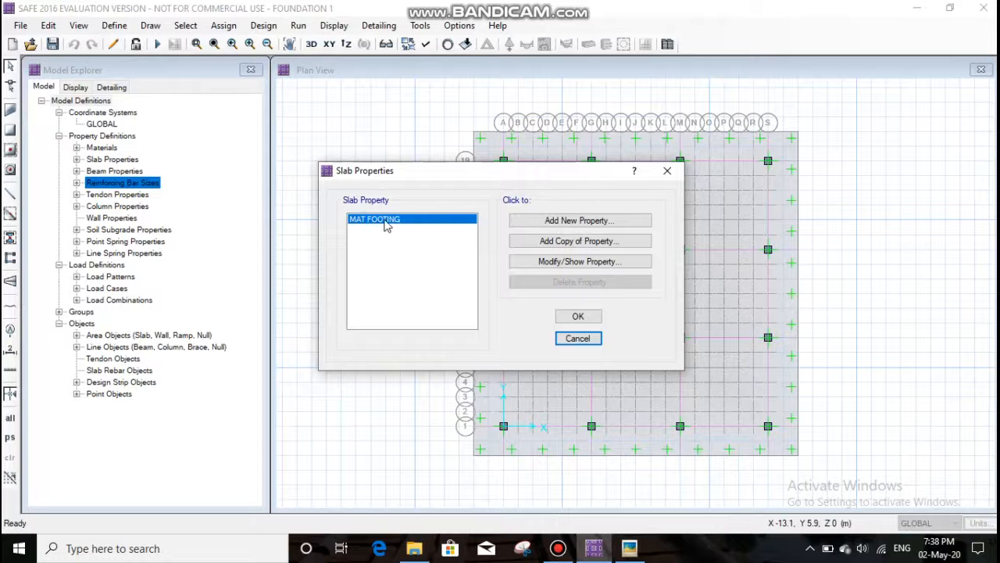
left_click(587, 262)
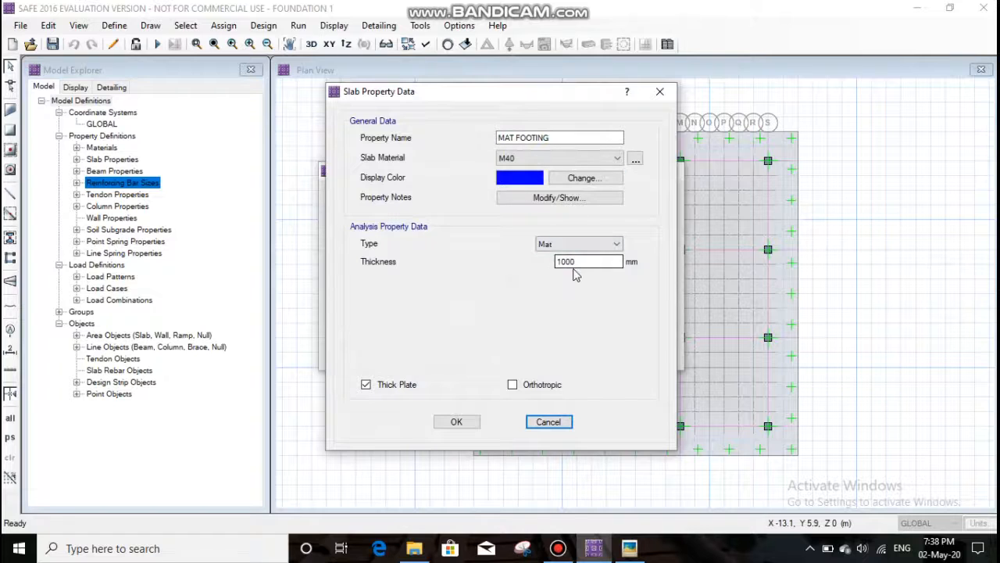
left_click(573, 245)
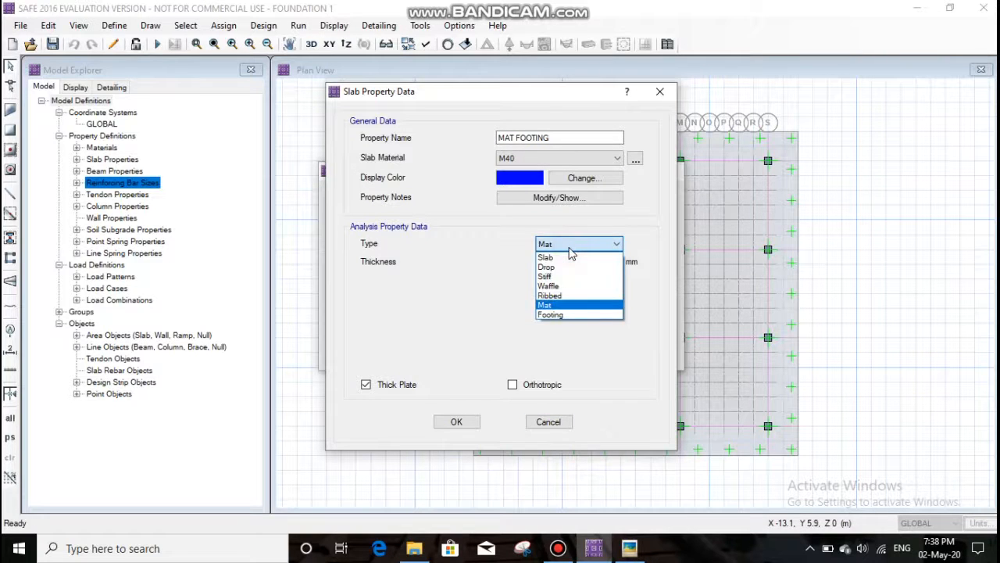
left_click(576, 305)
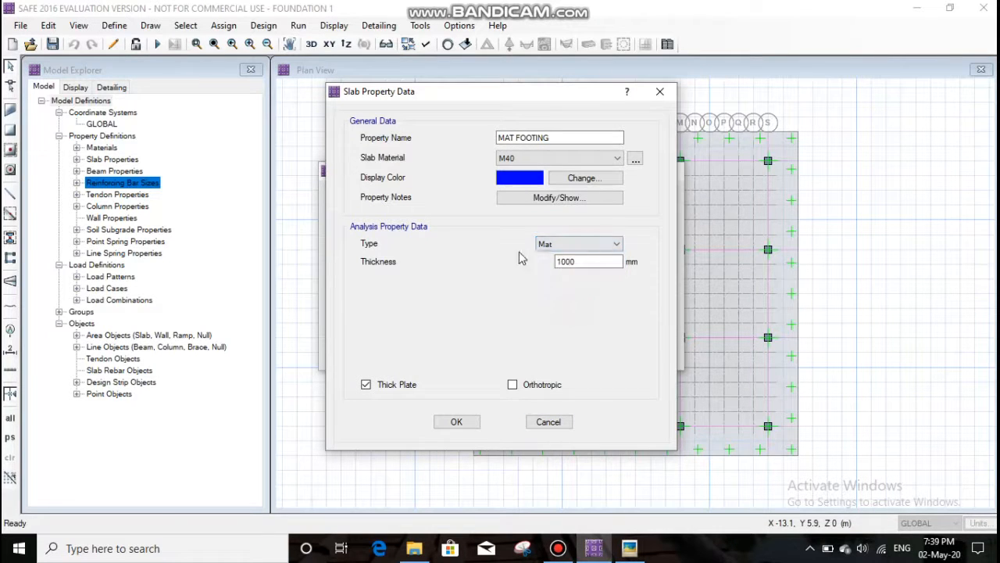
left_click(466, 425)
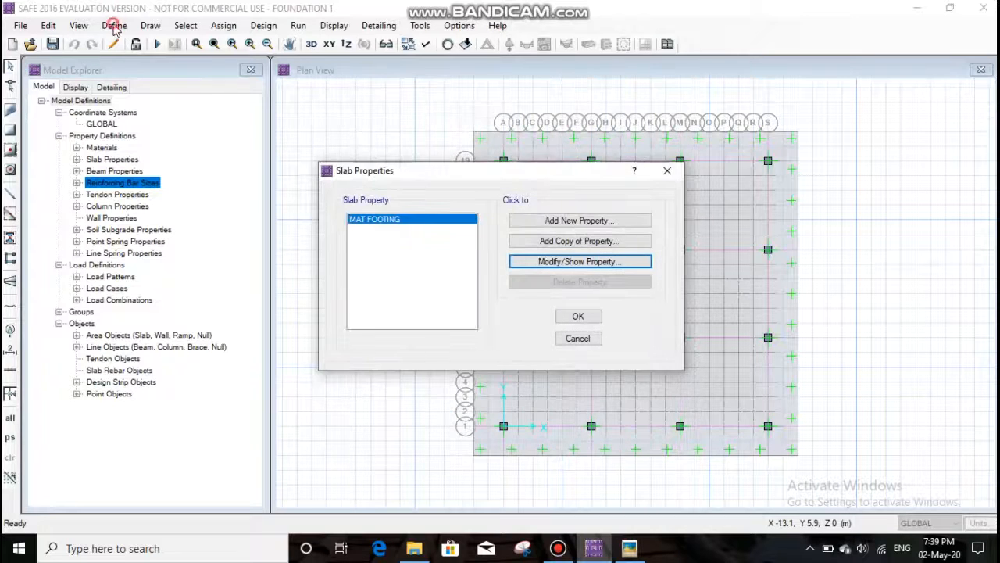
left_click(578, 316)
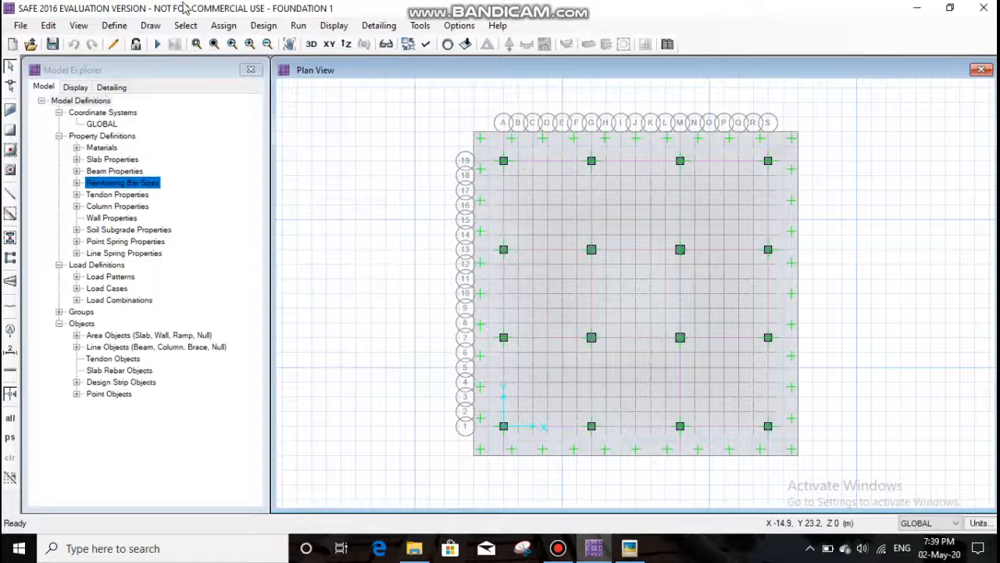
- Review the material, shape and section dimensions of the column properties COL1 and COL2
left_click(114, 25)
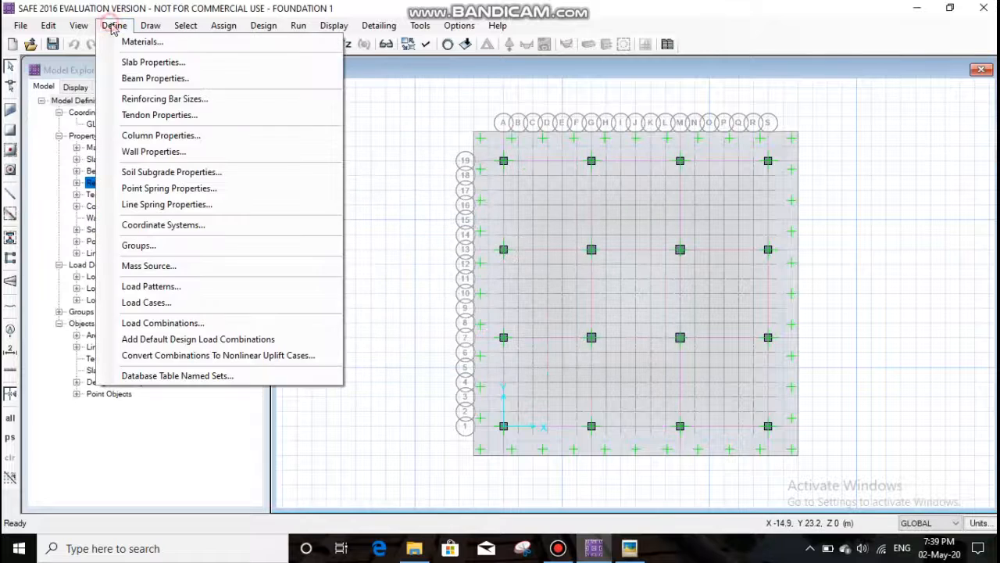
left_click(162, 137)
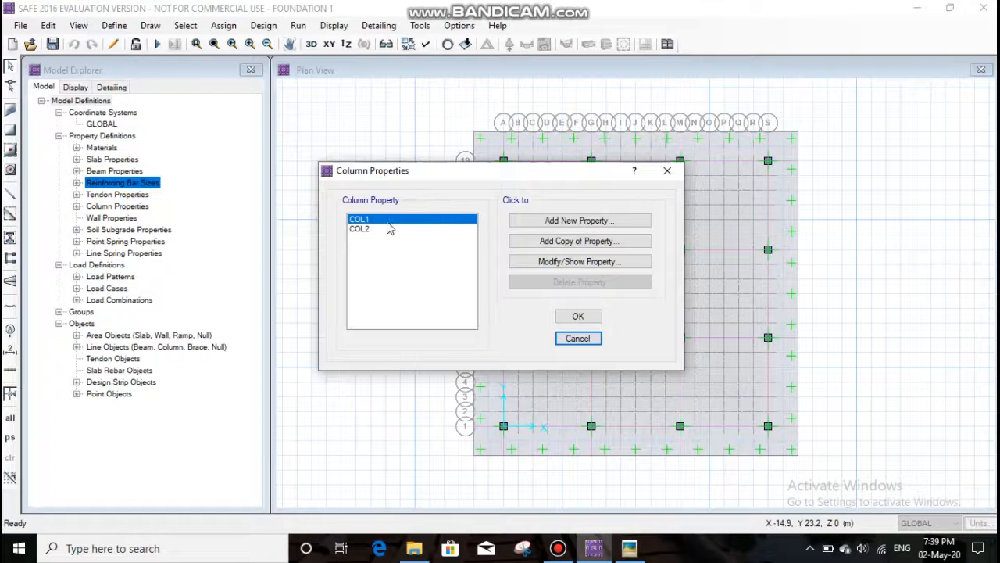
left_click(540, 264)
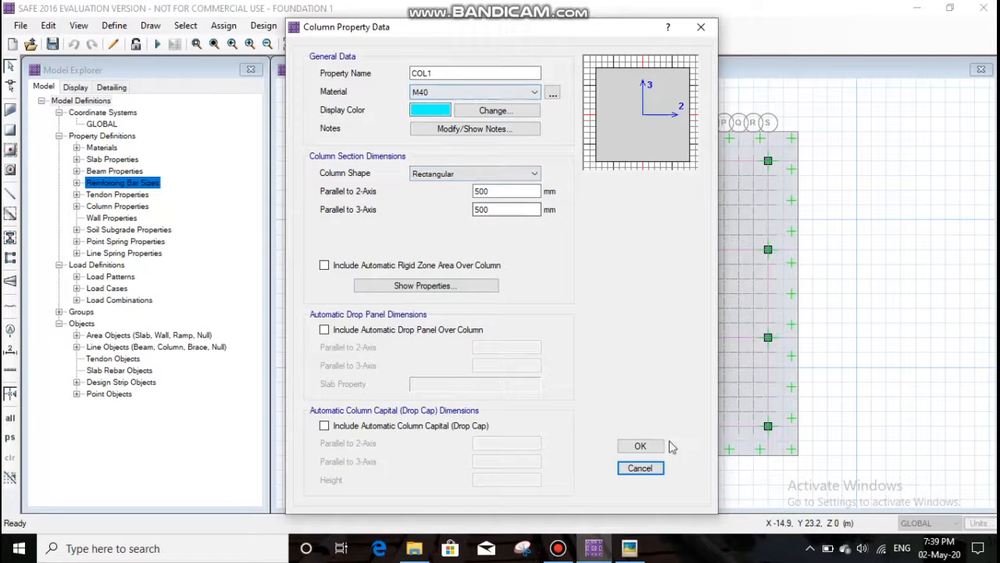
left_click(641, 447)
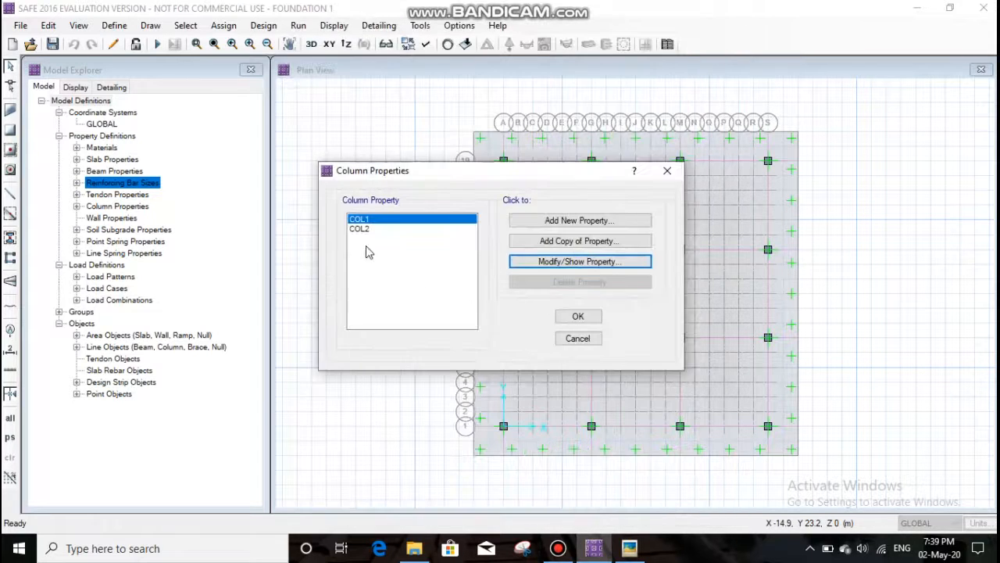
left_click(362, 229)
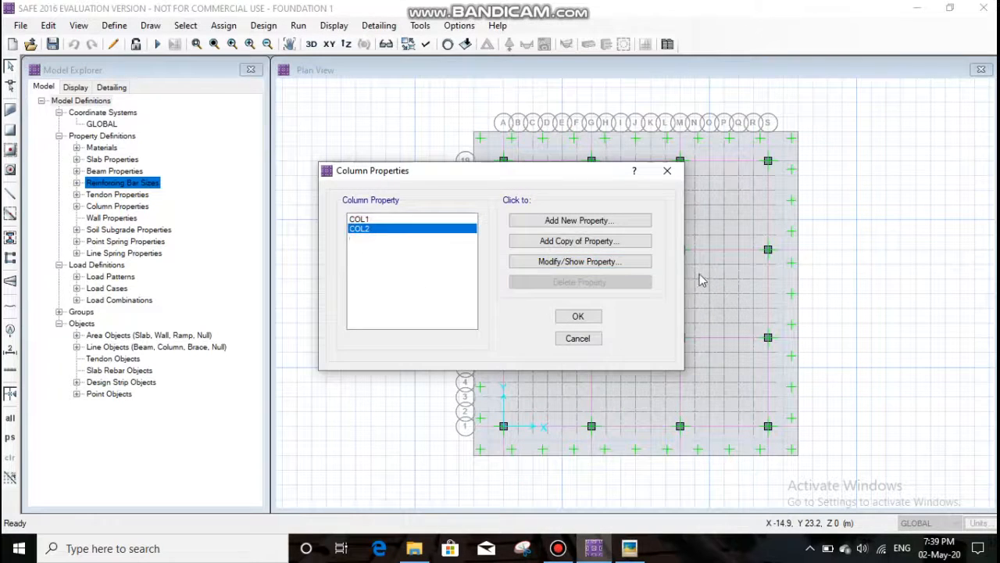
left_click(584, 262)
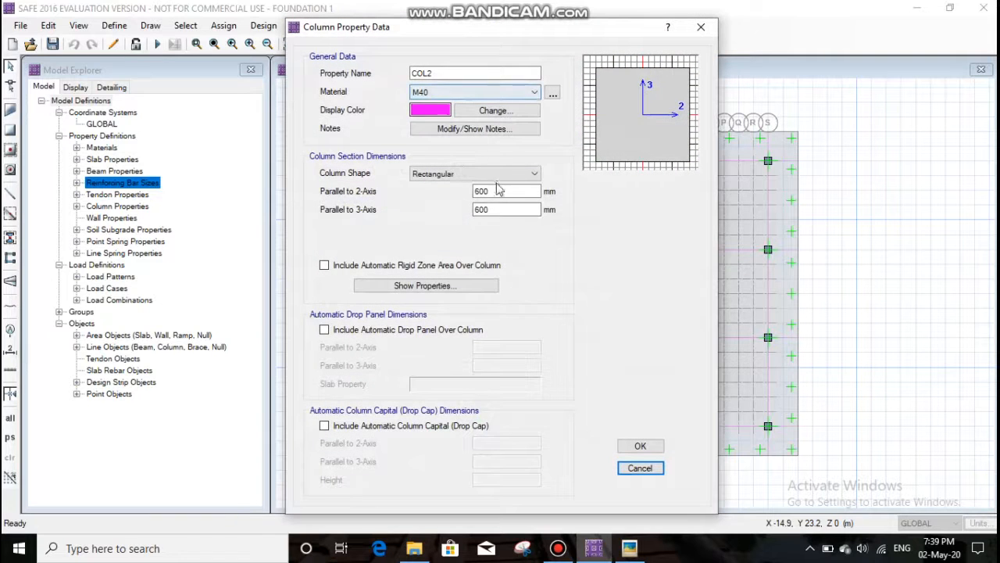
left_click(641, 445)
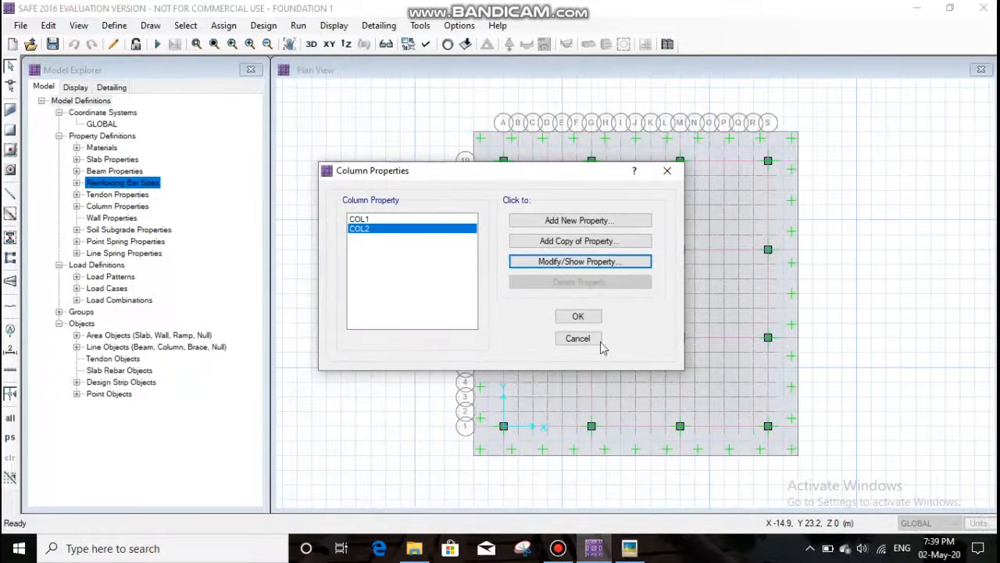
left_click(587, 317)
- Review the model's defined load patterns and load cases
left_click(114, 25)
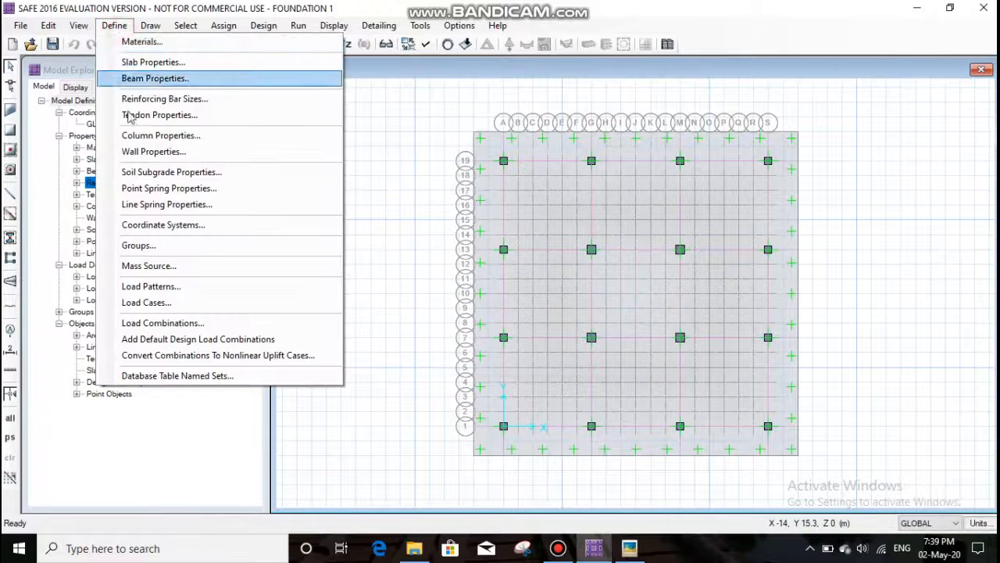
left_click(171, 288)
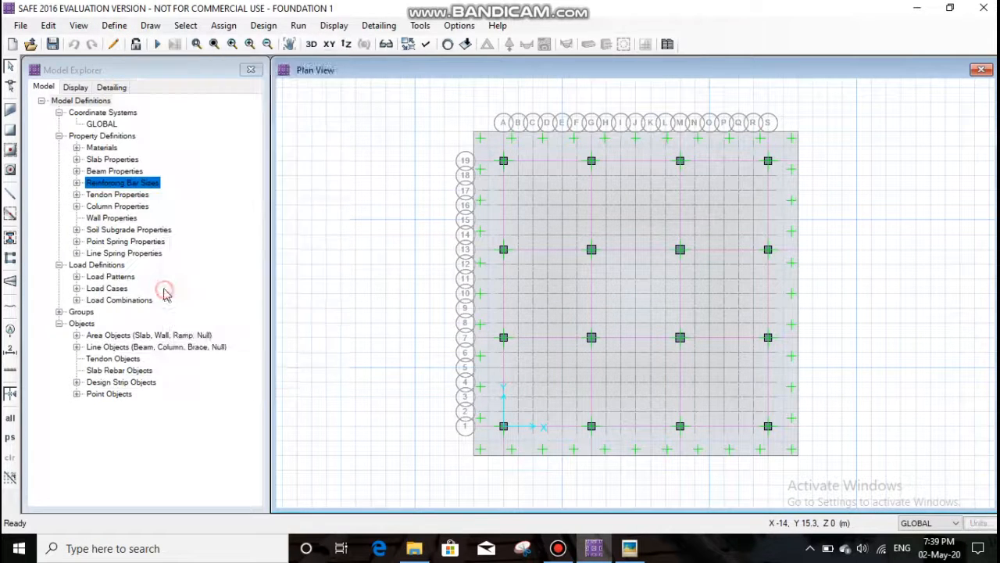
left_click(754, 307)
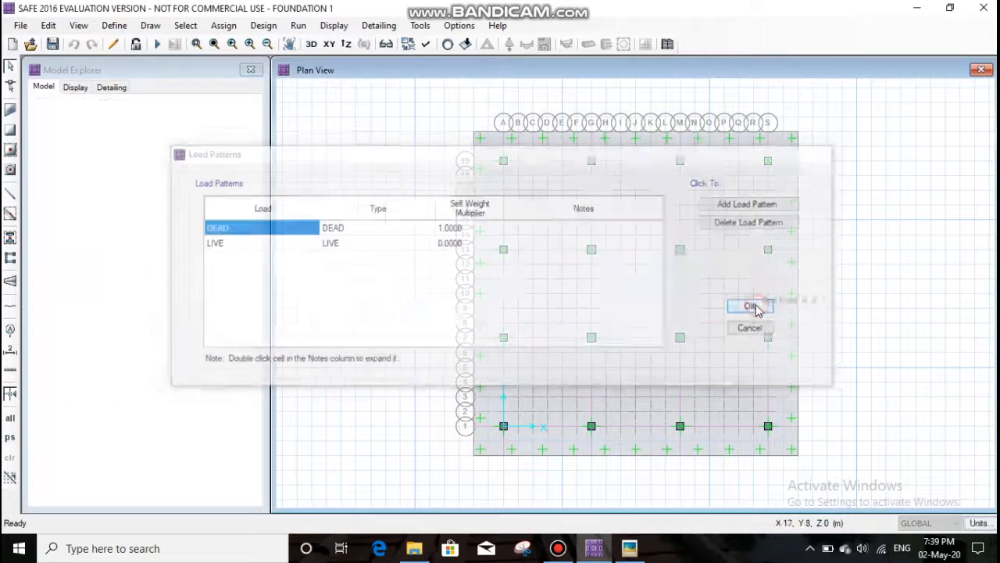
left_click(114, 25)
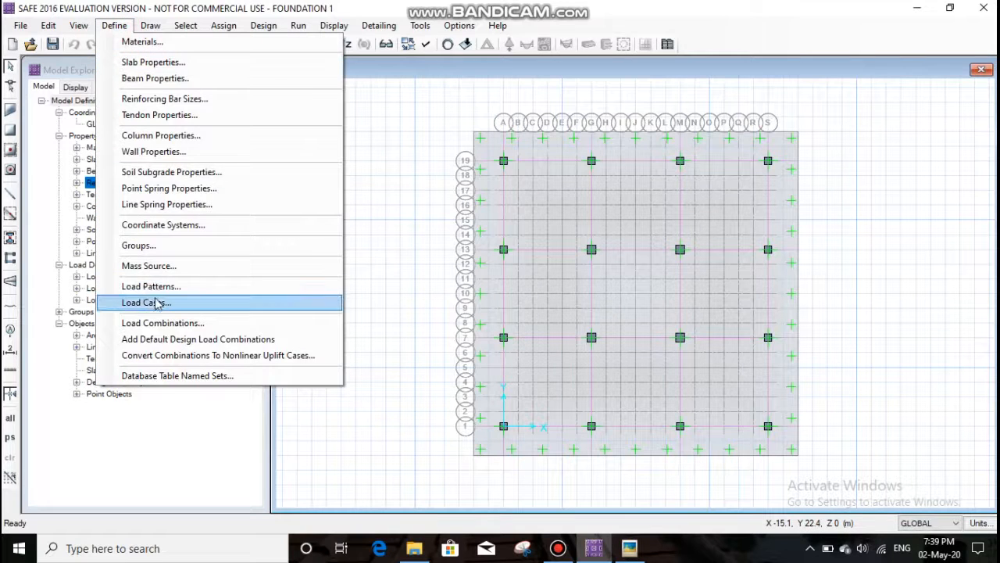
left_click(147, 303)
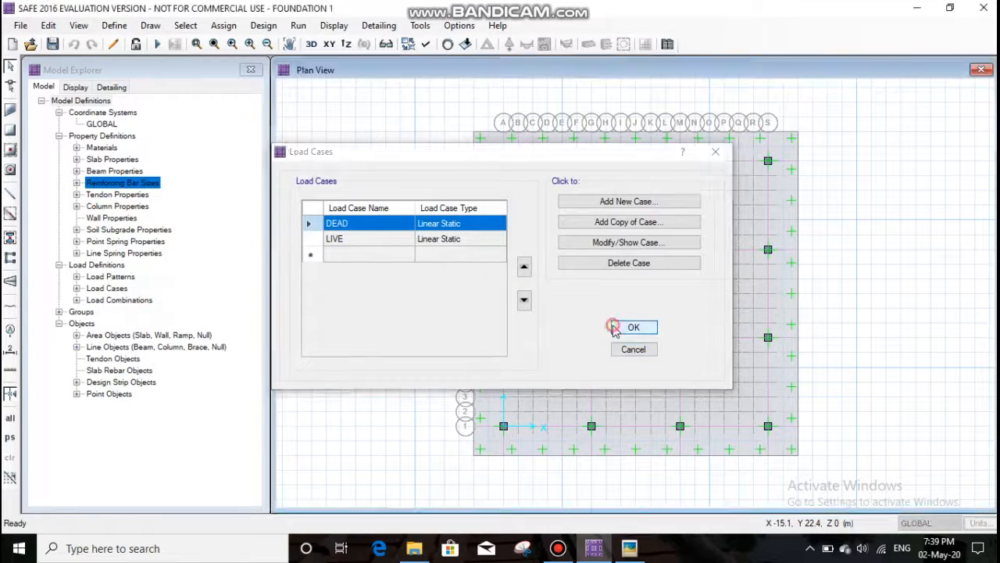
- Review the load cases, scale factors and design selection of the load combination COMB1
left_click(614, 327)
left_click(114, 25)
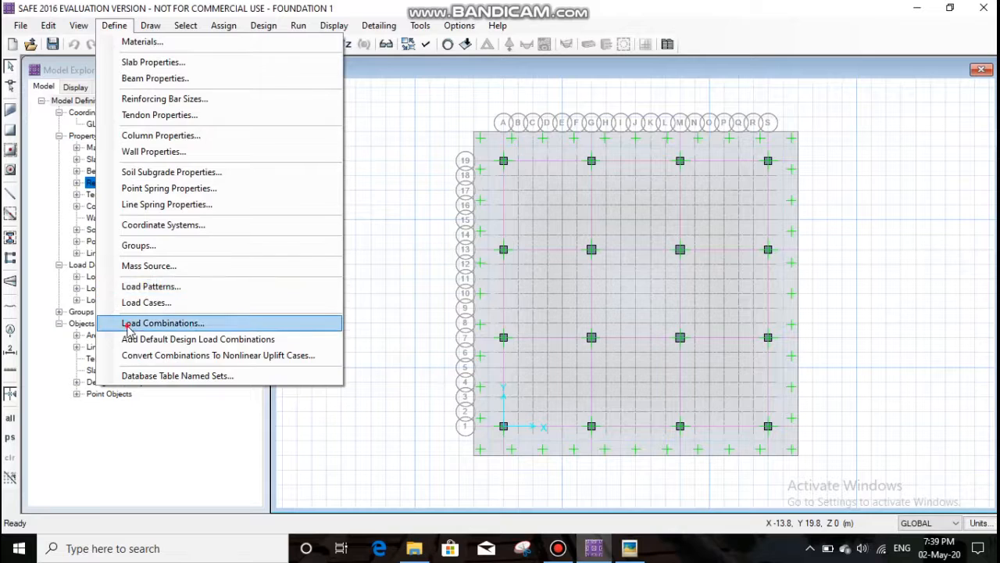
left_click(134, 323)
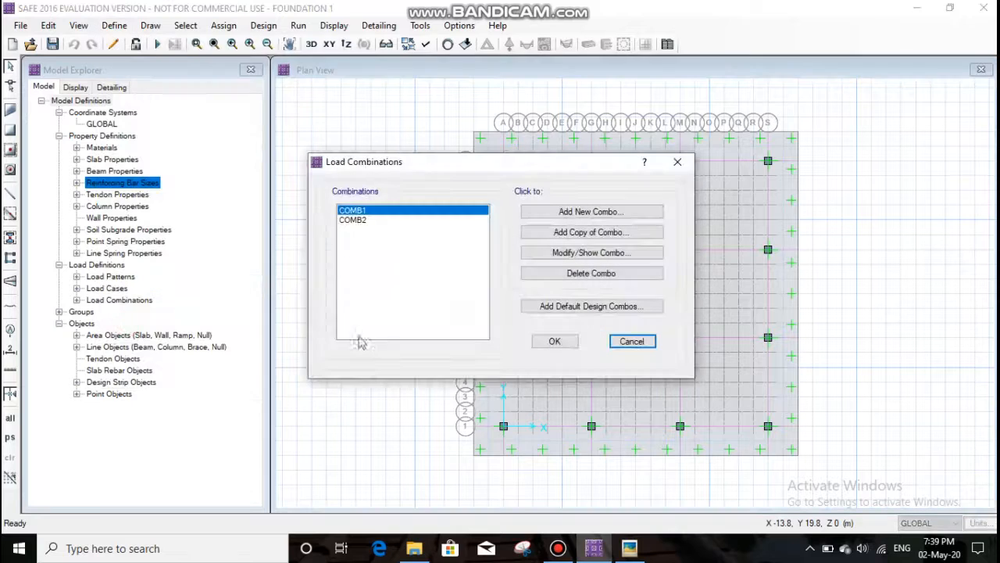
left_click(365, 222)
left_click(363, 211)
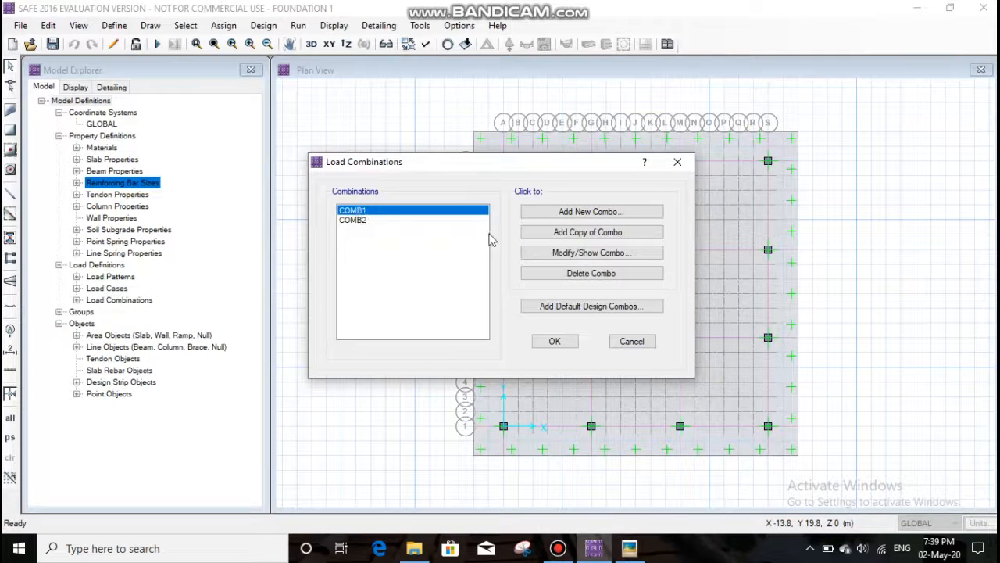
left_click(578, 254)
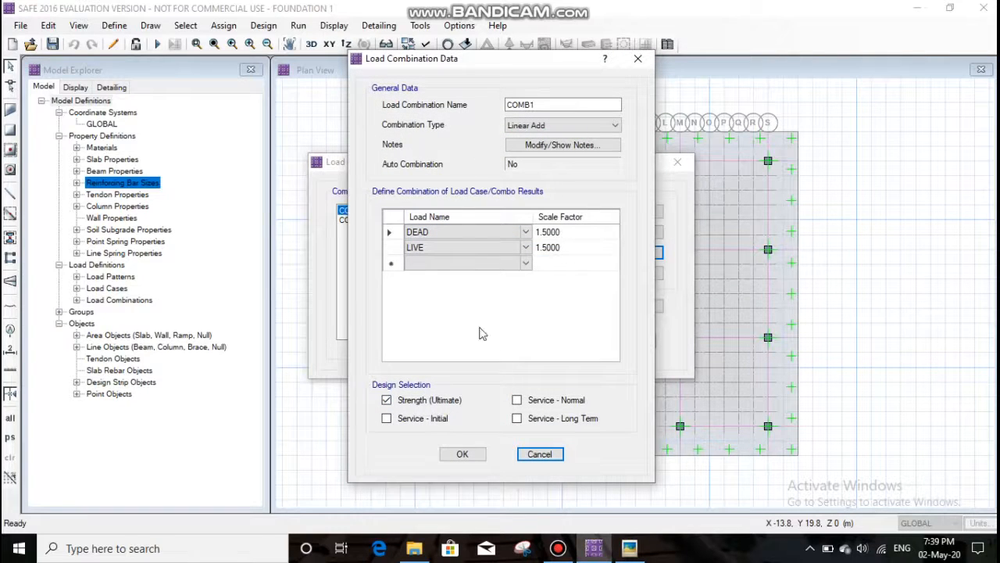
left_click(462, 453)
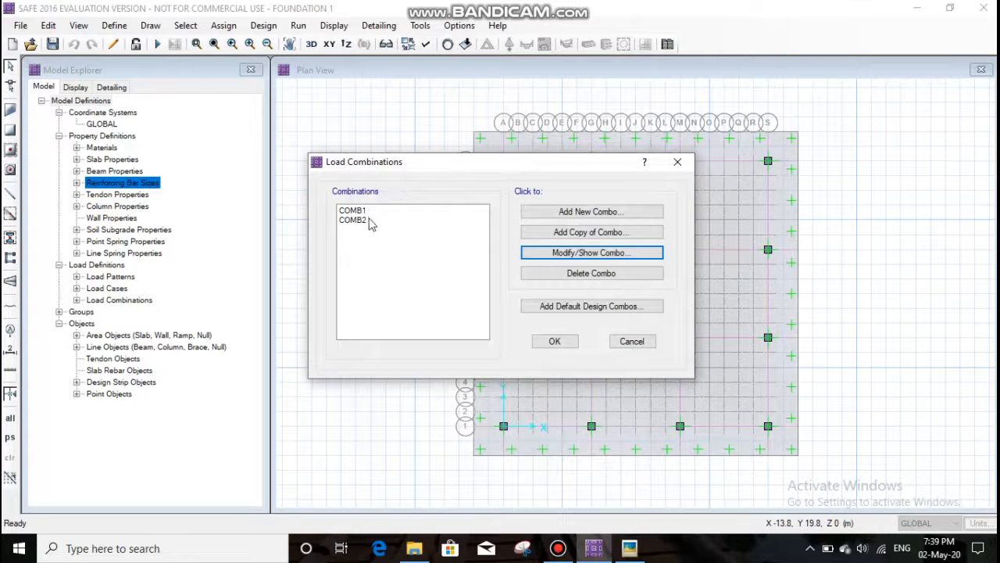
- Review the load cases, scale factors and design selection of COMB2 and accept the load combinations
left_click(371, 221)
left_click(576, 252)
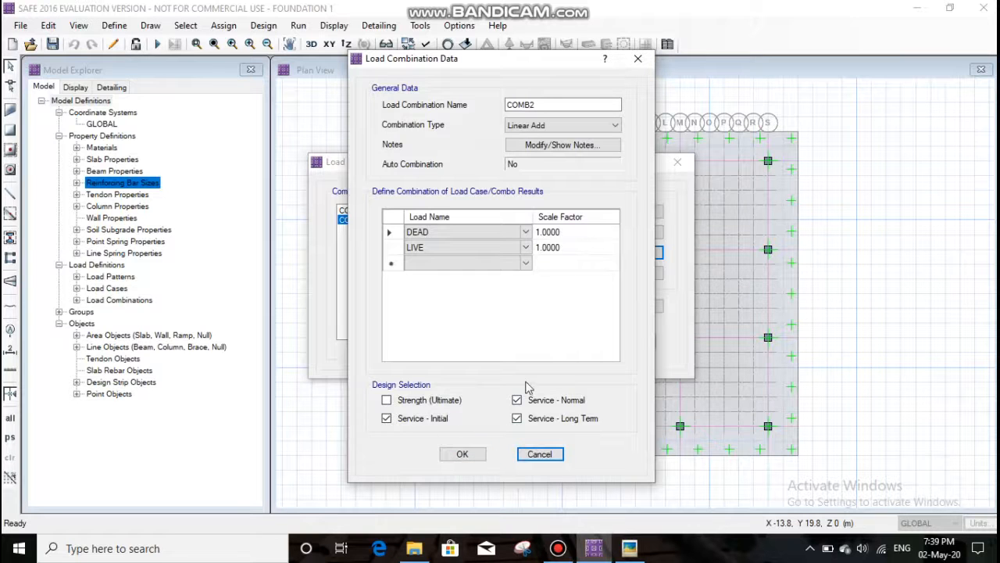
left_click(474, 454)
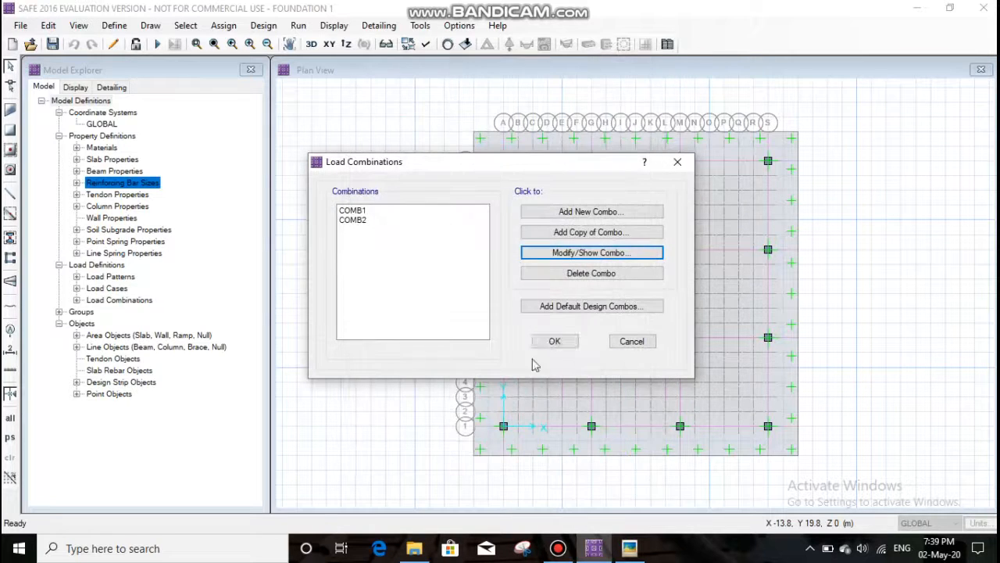
left_click(555, 342)
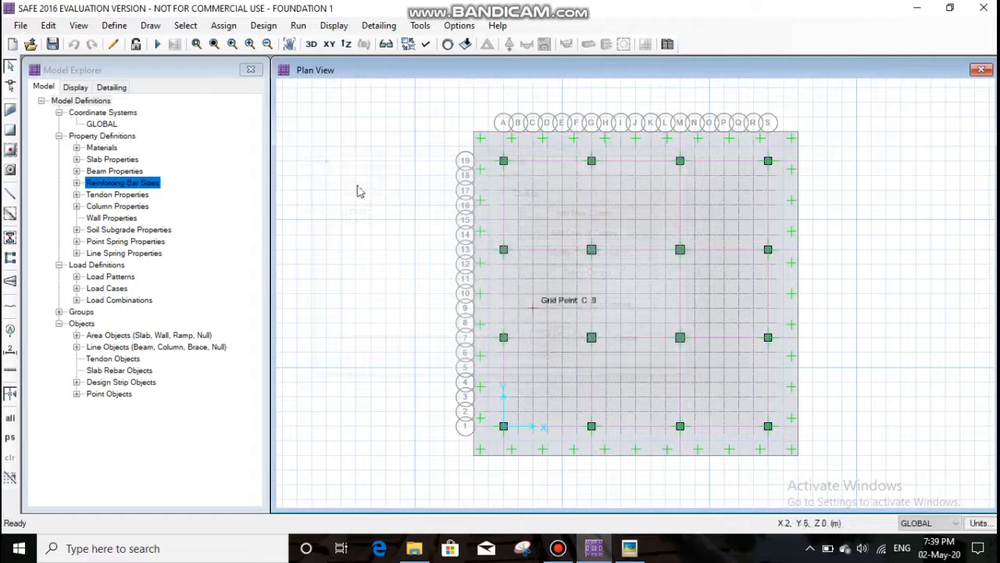
- Review the design strip drawing settings for layer A column strips, including their start and end widths
left_click(114, 25)
left_click(151, 25)
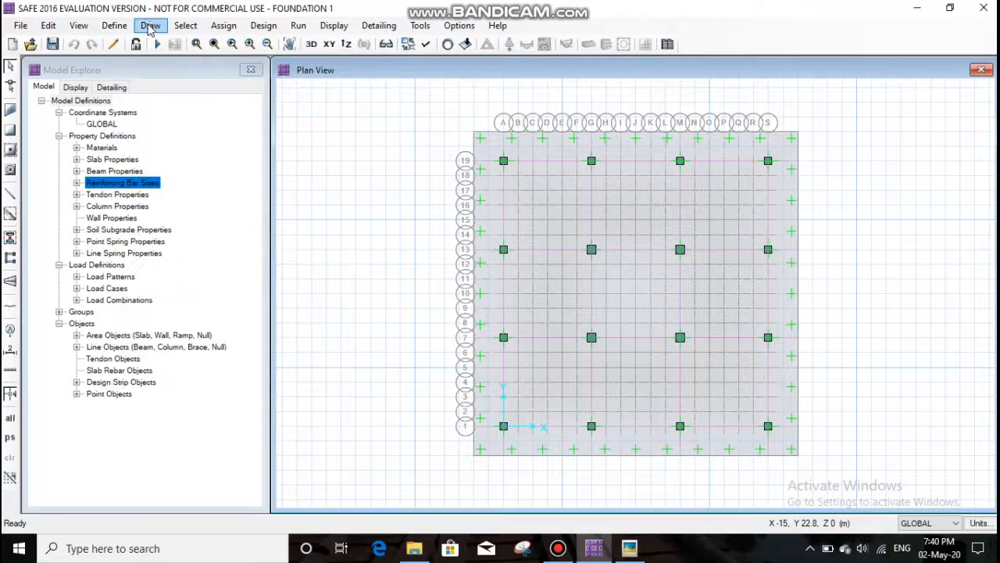
left_click(151, 25)
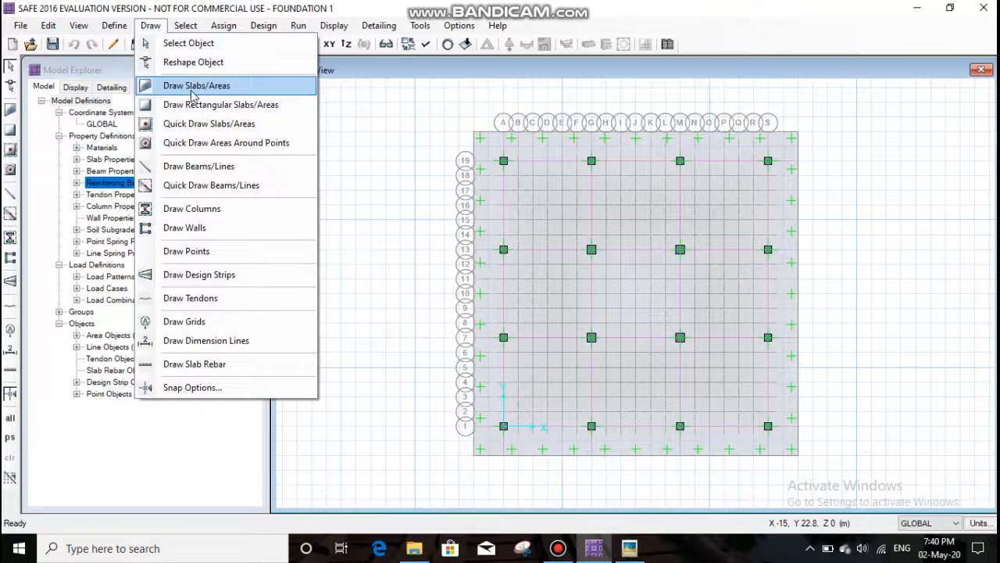
left_click(205, 276)
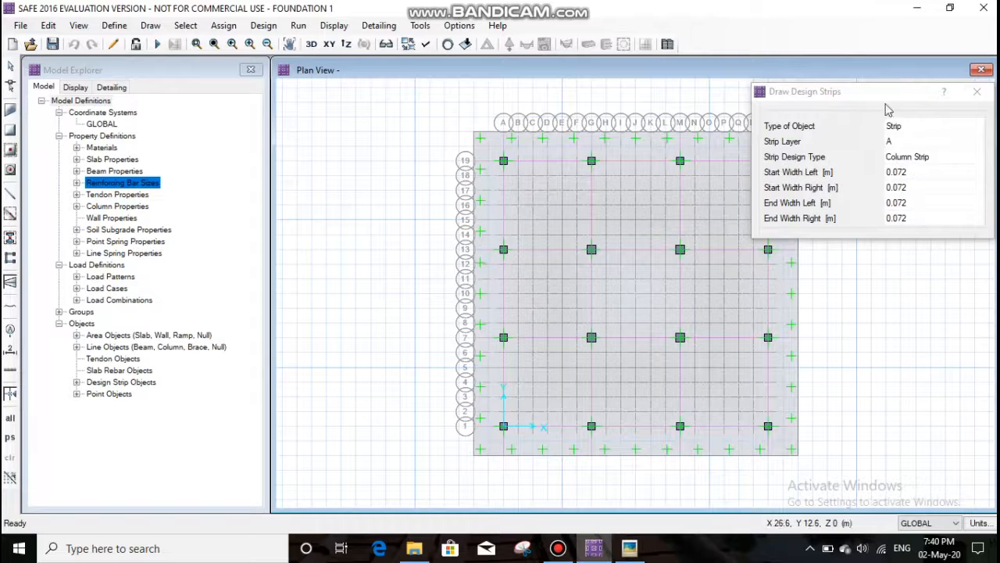
left_click_drag(883, 94, 843, 99)
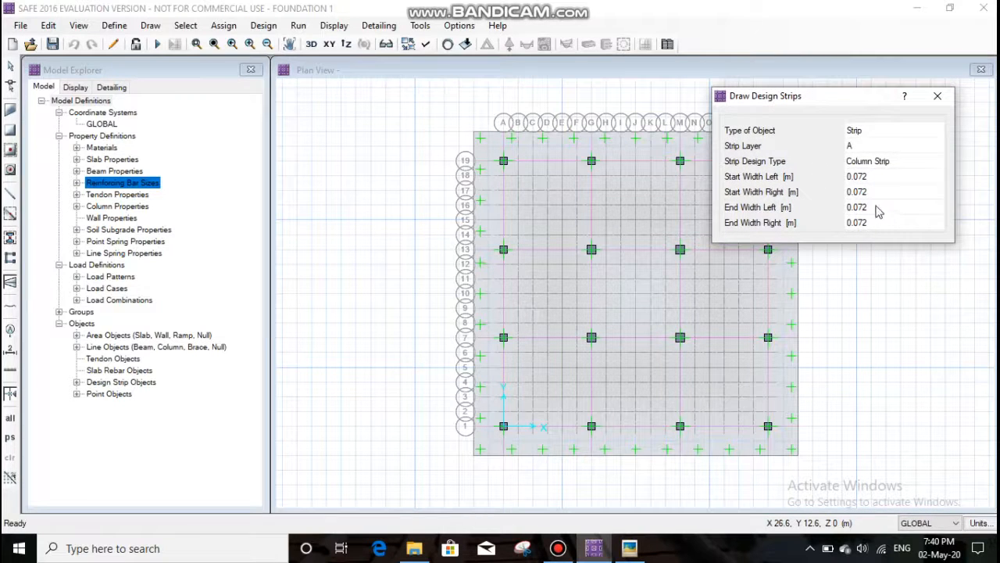
left_click_drag(826, 102, 848, 96)
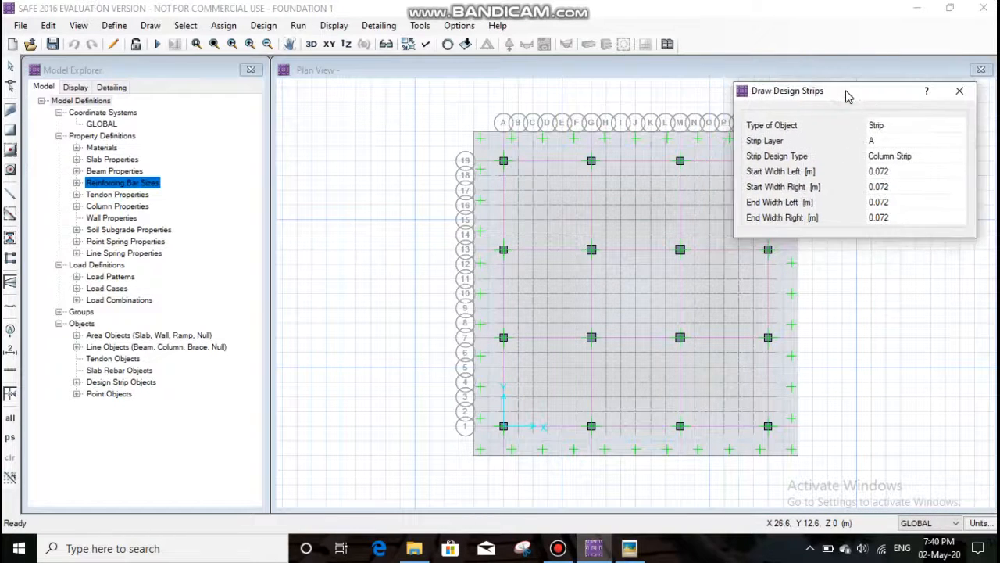
left_click(893, 171)
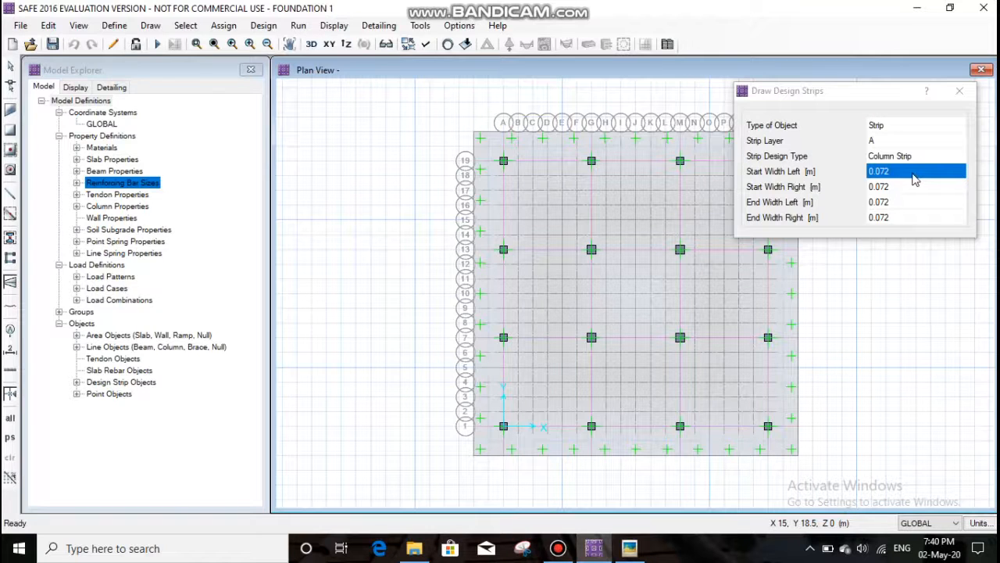
left_click(891, 189)
left_click(884, 202)
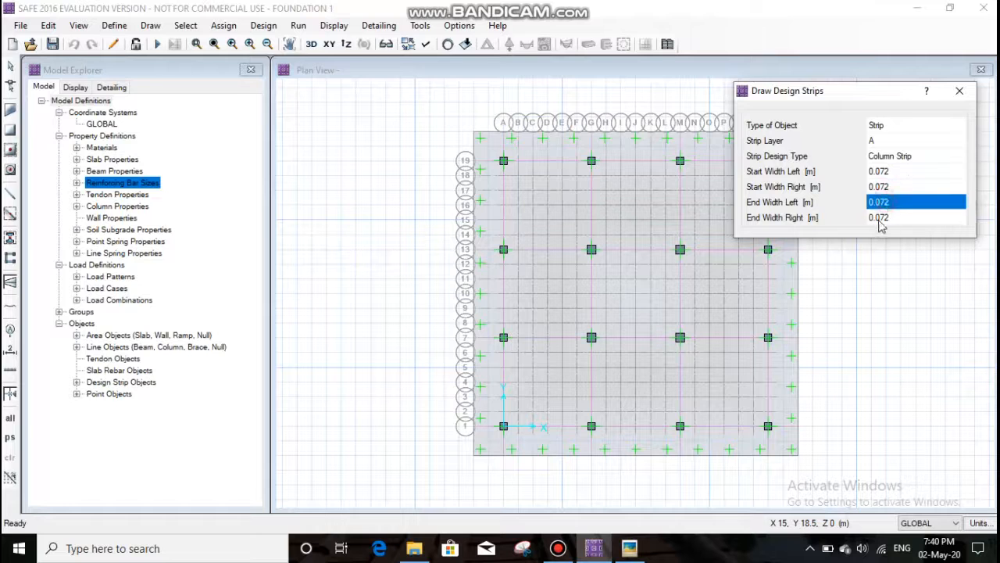
left_click(883, 219)
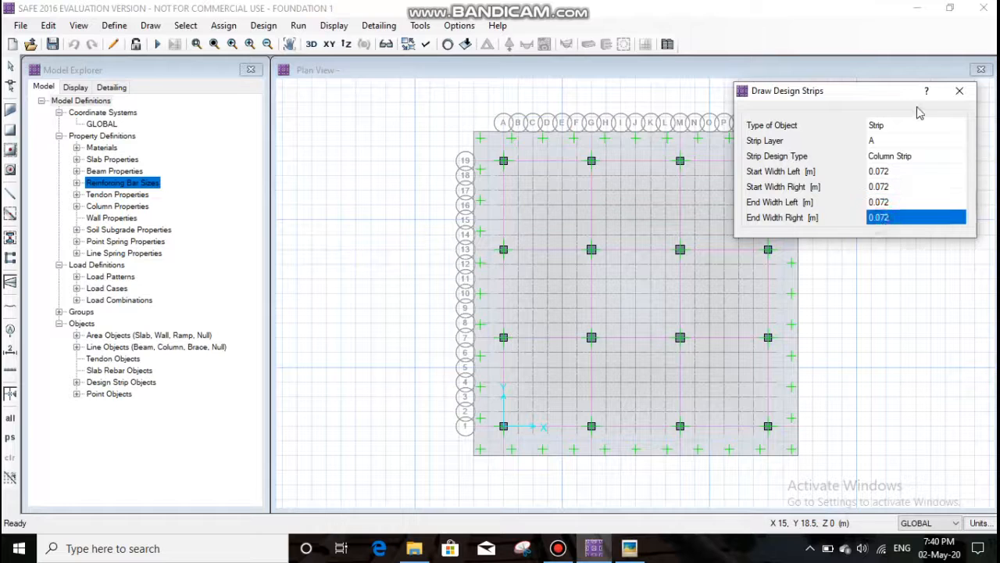
left_click(959, 91)
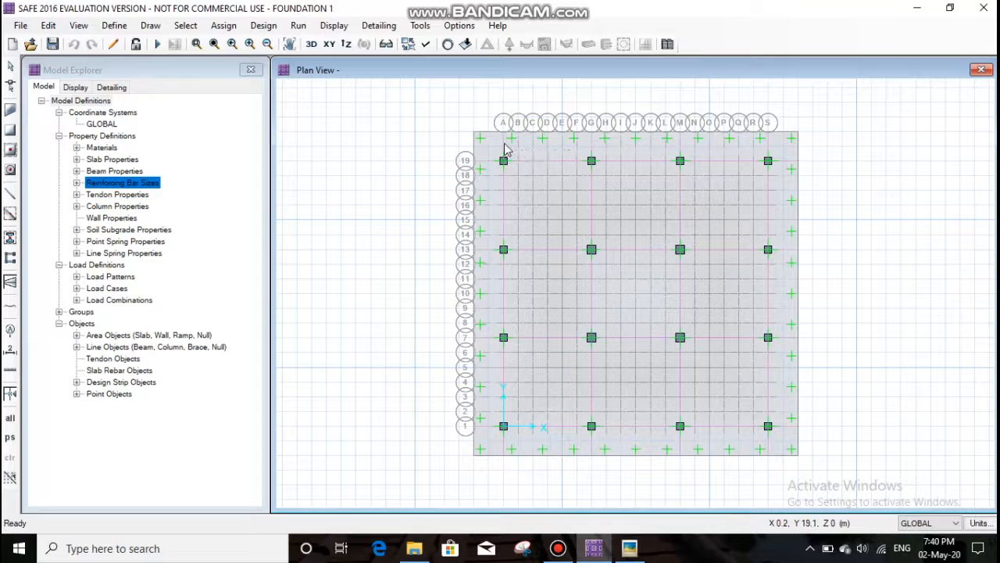
- Set the design strip layer to B and review the column strip's start and end widths without drawing a strip
left_click(150, 25)
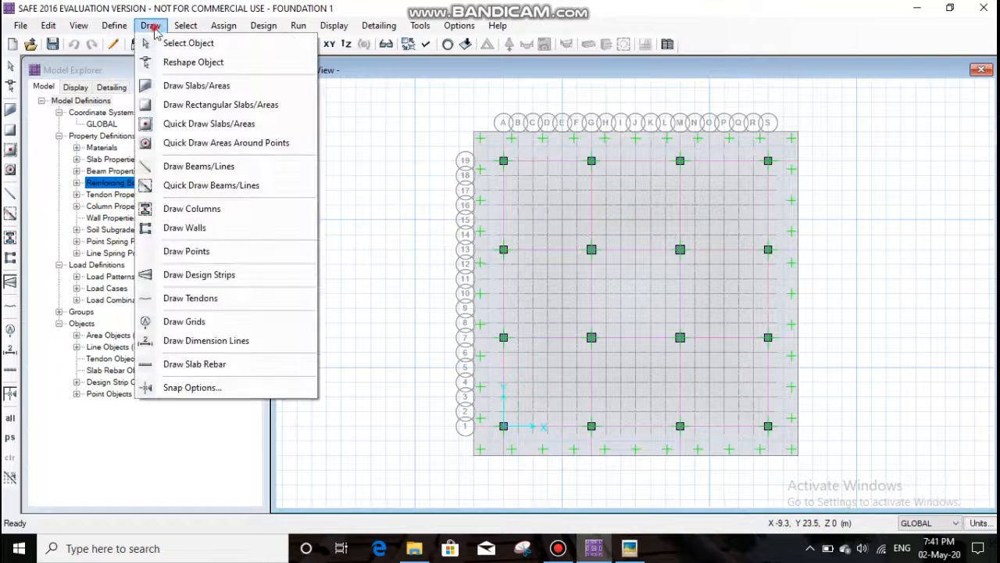
left_click(215, 275)
left_click(976, 140)
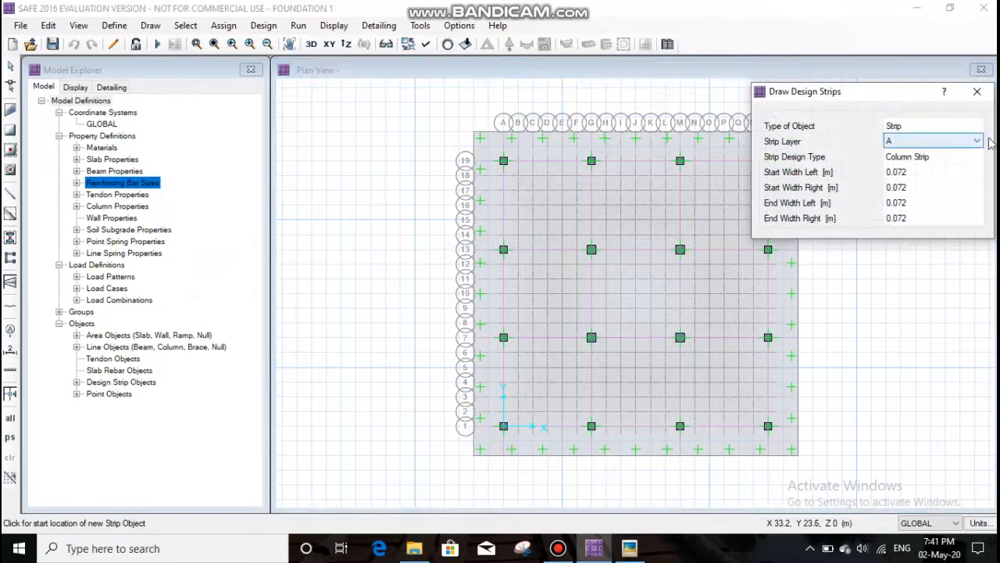
left_click(977, 140)
left_click(968, 173)
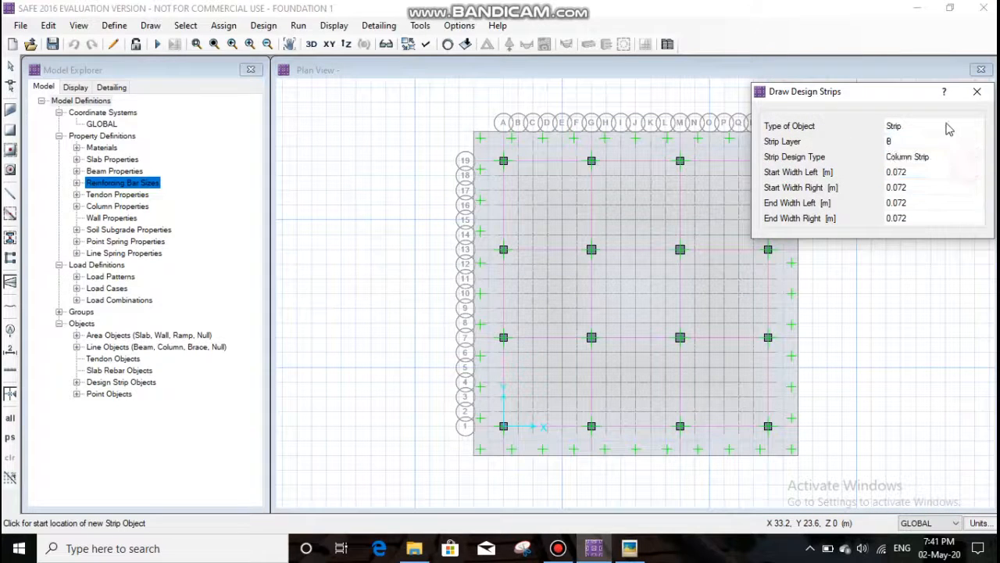
left_click(912, 177)
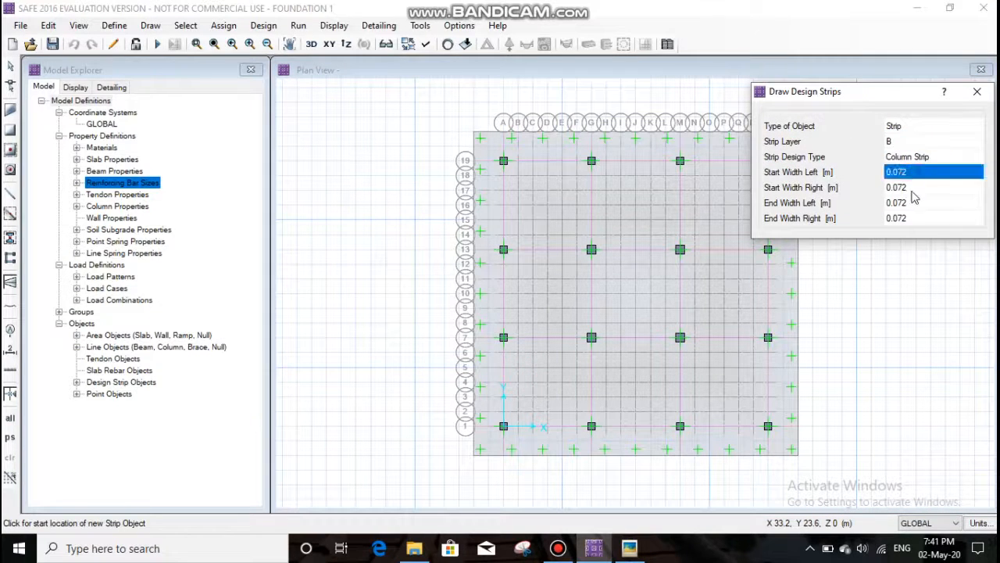
left_click(911, 190)
left_click(912, 204)
left_click(917, 220)
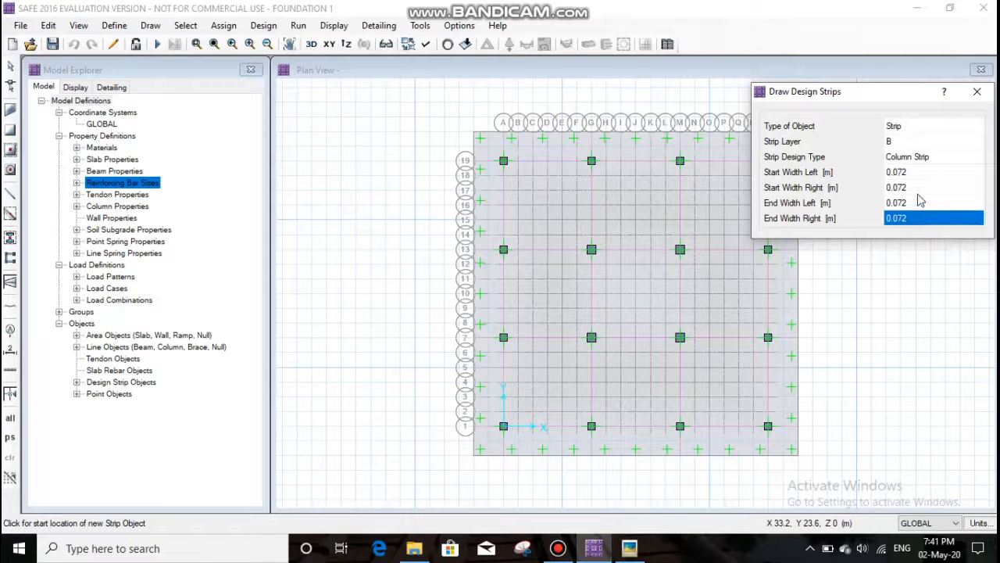
left_click(911, 177)
left_click(911, 188)
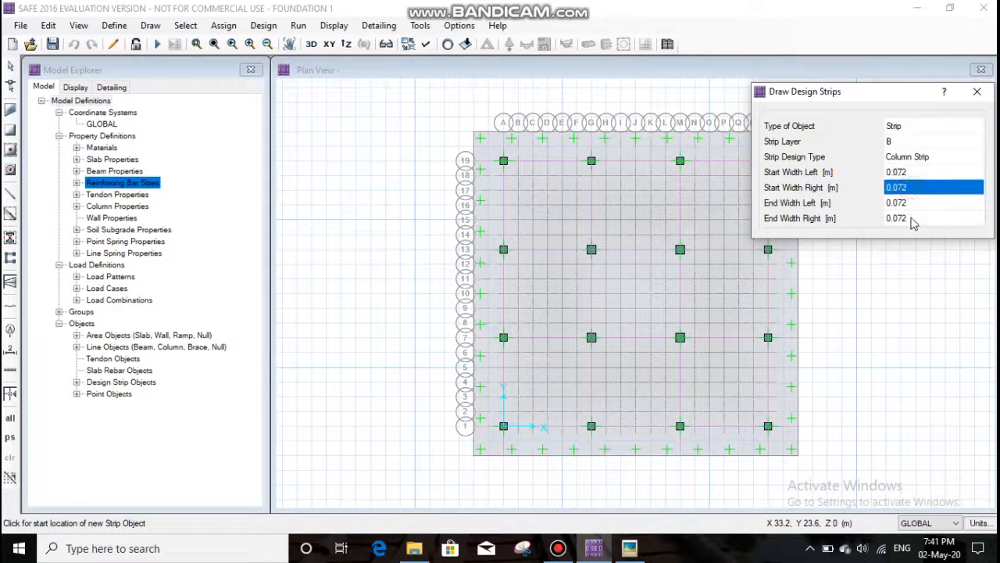
left_click(977, 91)
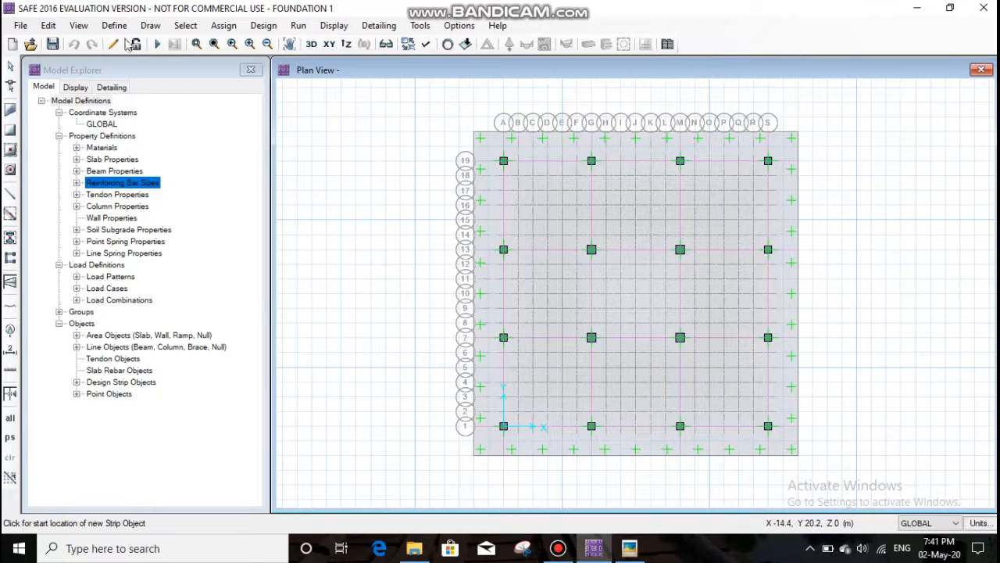
- Review the subgrade modulus and nonlinear option of the SOIL1 soil subgrade property and accept the soil definitions
left_click(151, 25)
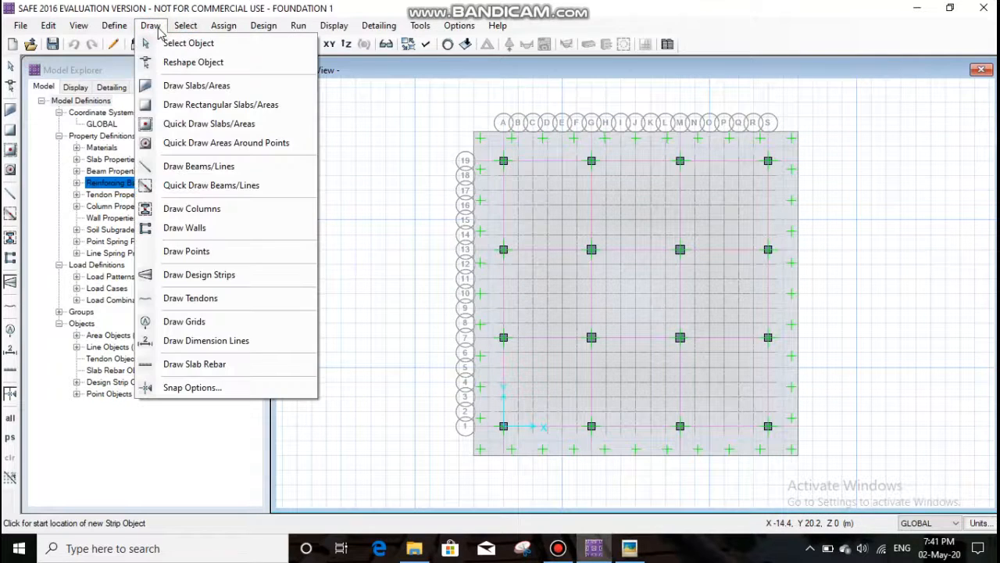
left_click(157, 28)
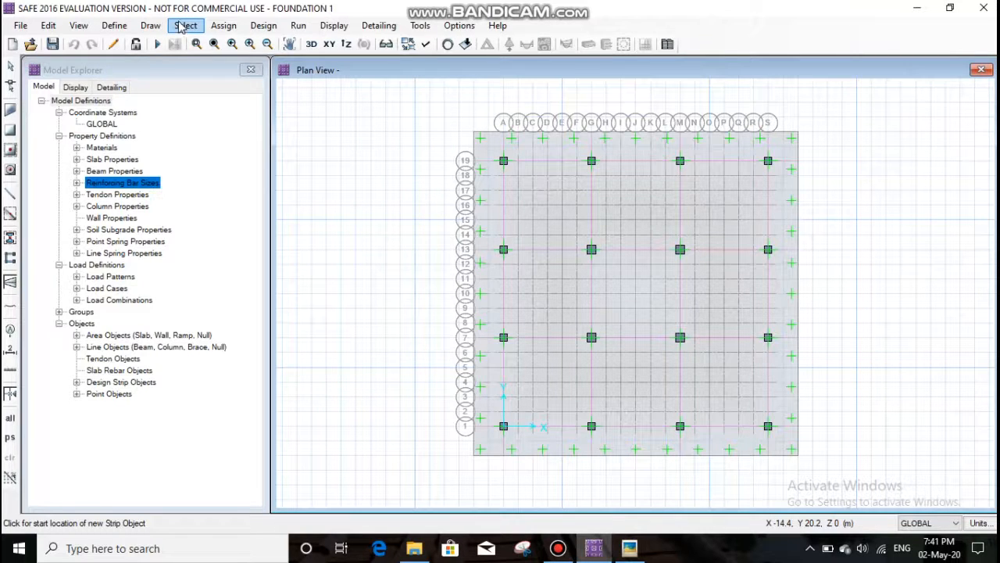
left_click(116, 27)
left_click(182, 171)
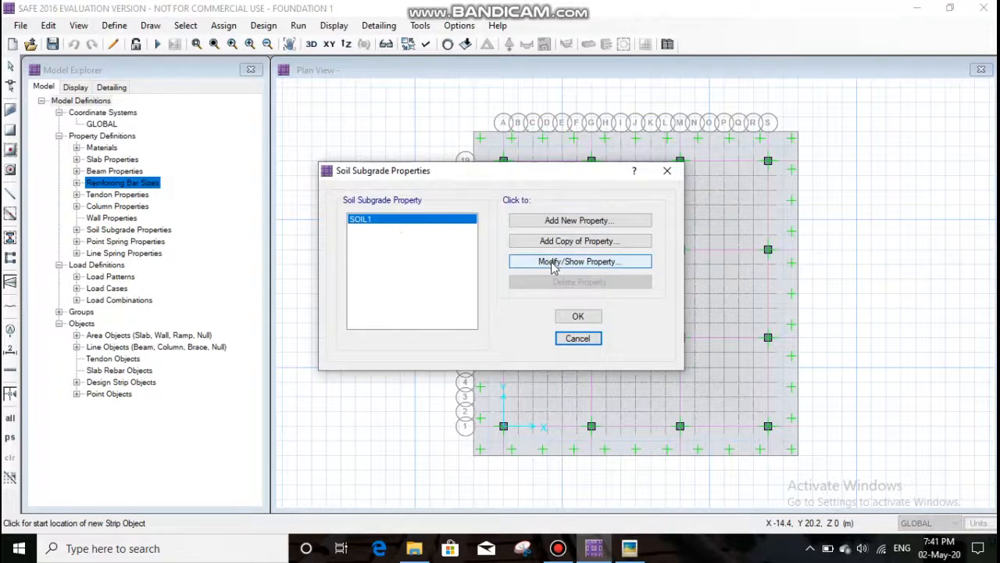
left_click(552, 262)
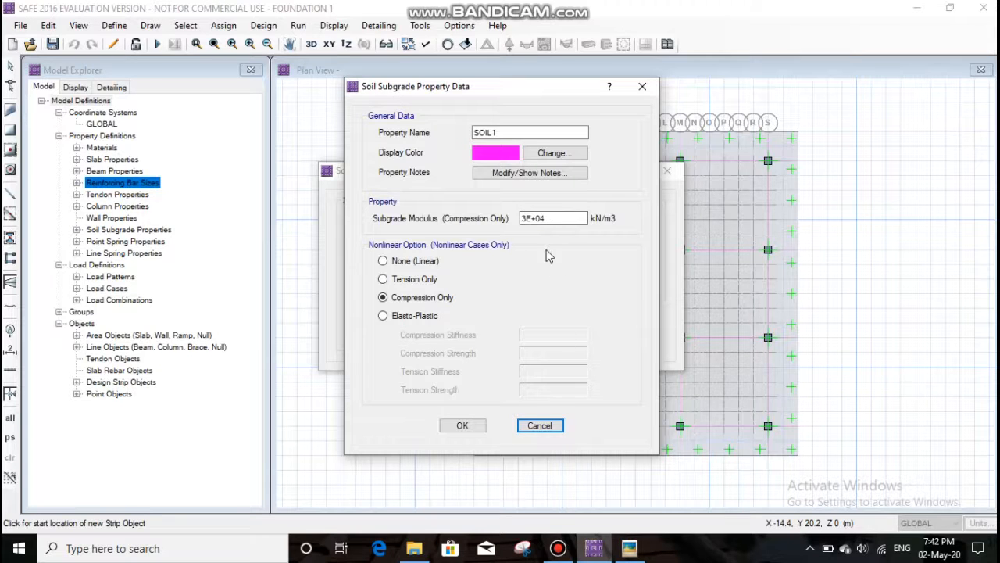
left_click(463, 426)
left_click(315, 159)
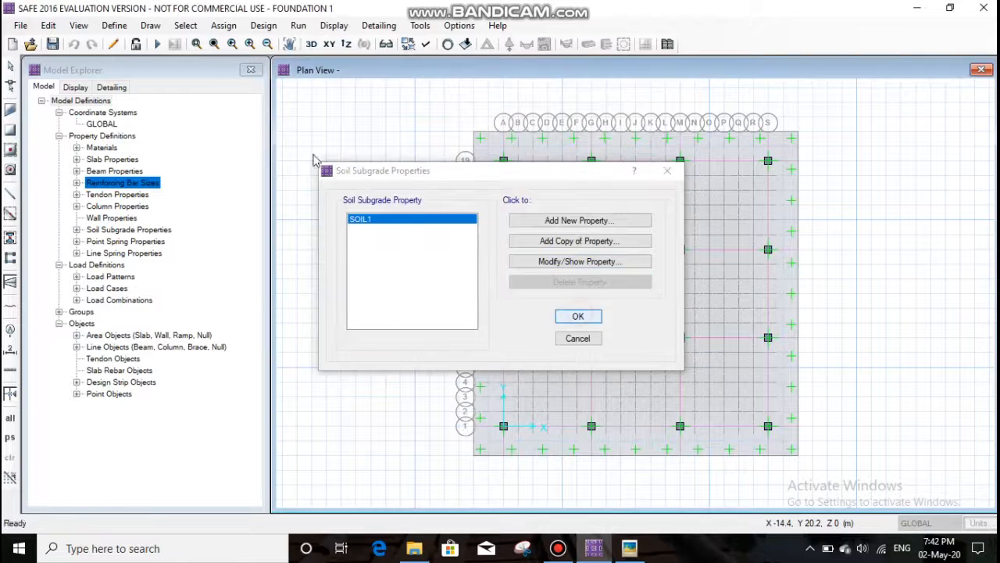
left_click(123, 30)
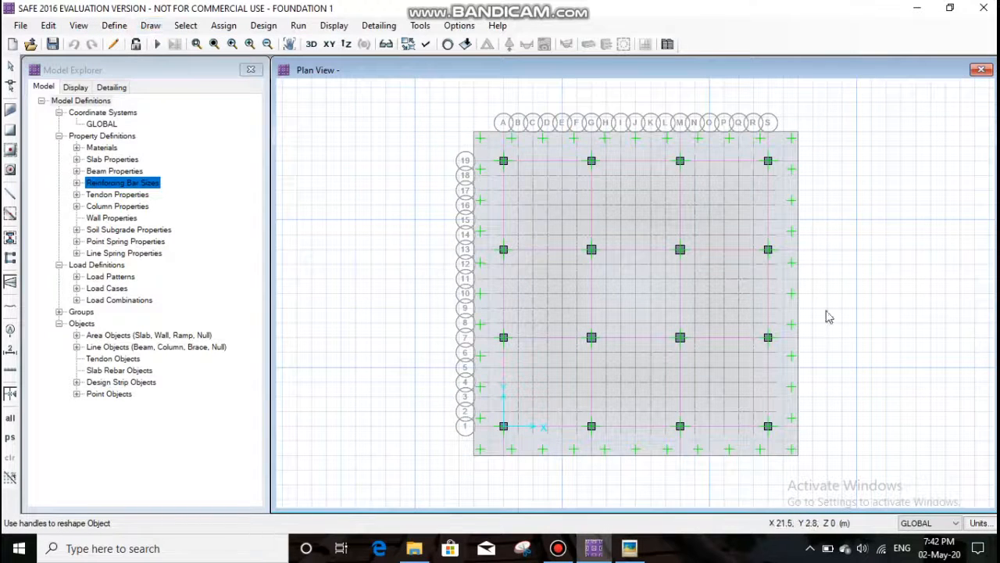
left_click(775, 395)
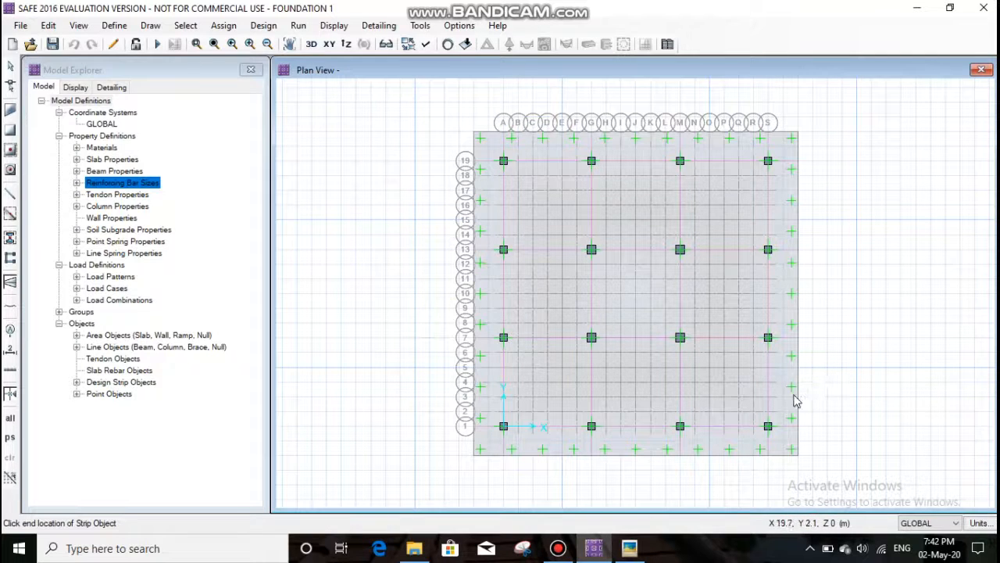
key("Escape")
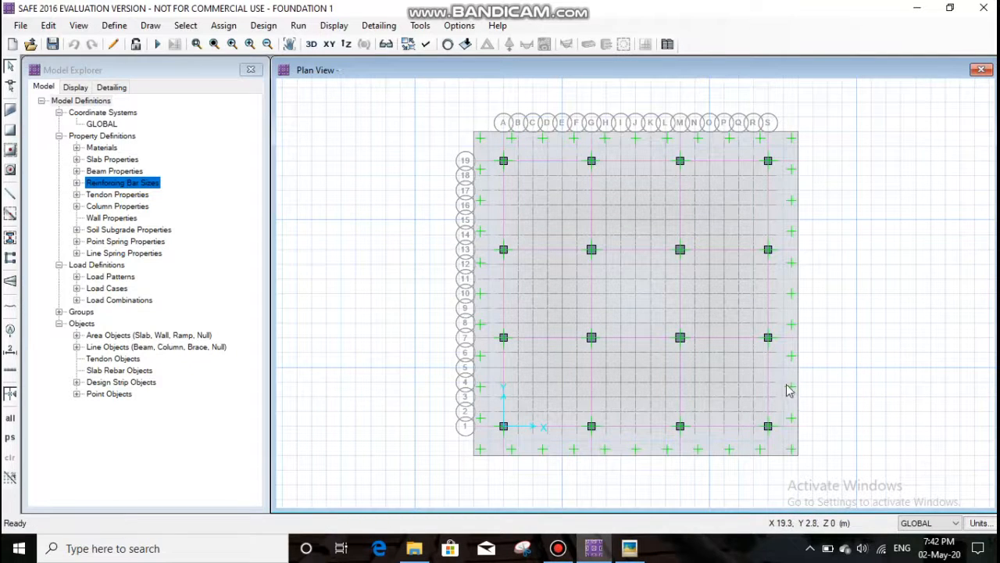
- Switch to Picasa Photo Viewer and examine the enlarged c1-c8.jpg table of dimensions, dead loads and live loads for columns C1 to C8
left_click(217, 28)
left_click(227, 29)
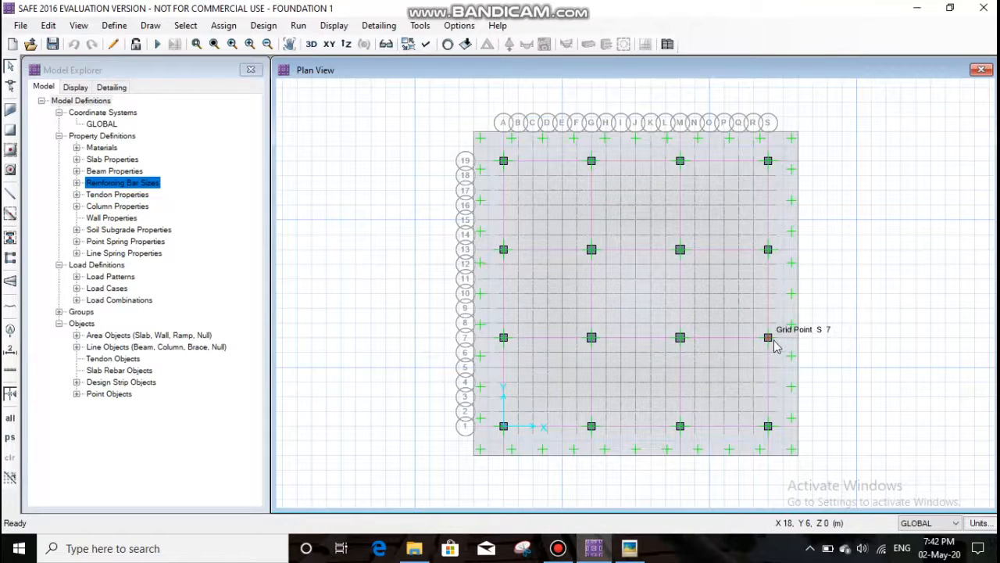
left_click(629, 547)
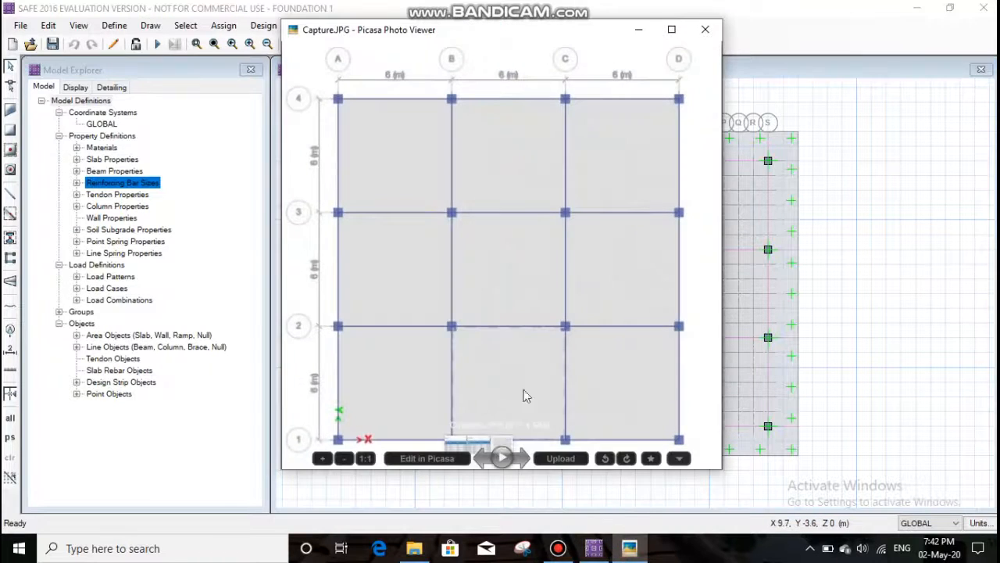
left_click(524, 460)
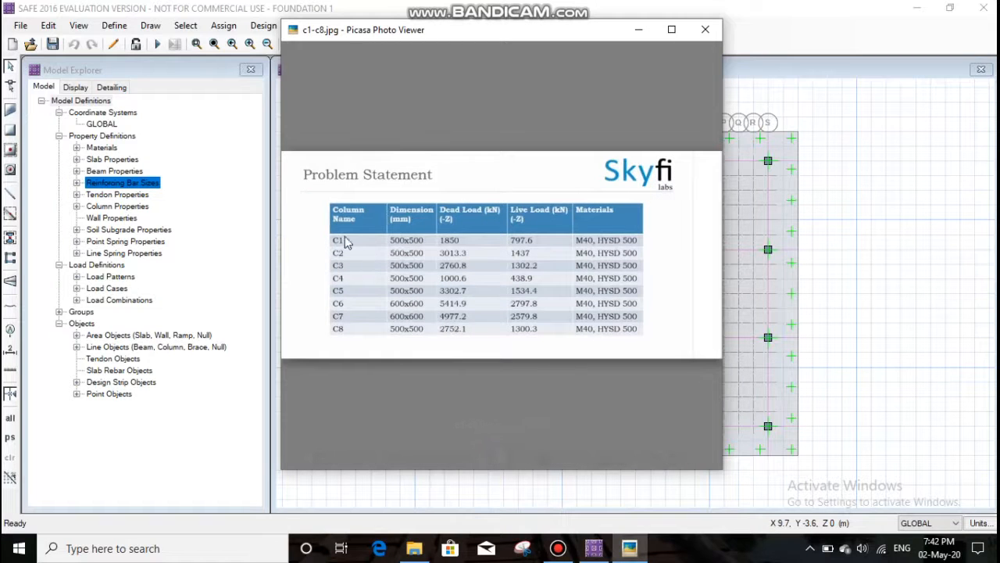
left_click(671, 29)
scroll(498, 303, "up", 2)
scroll(499, 303, "up", 1)
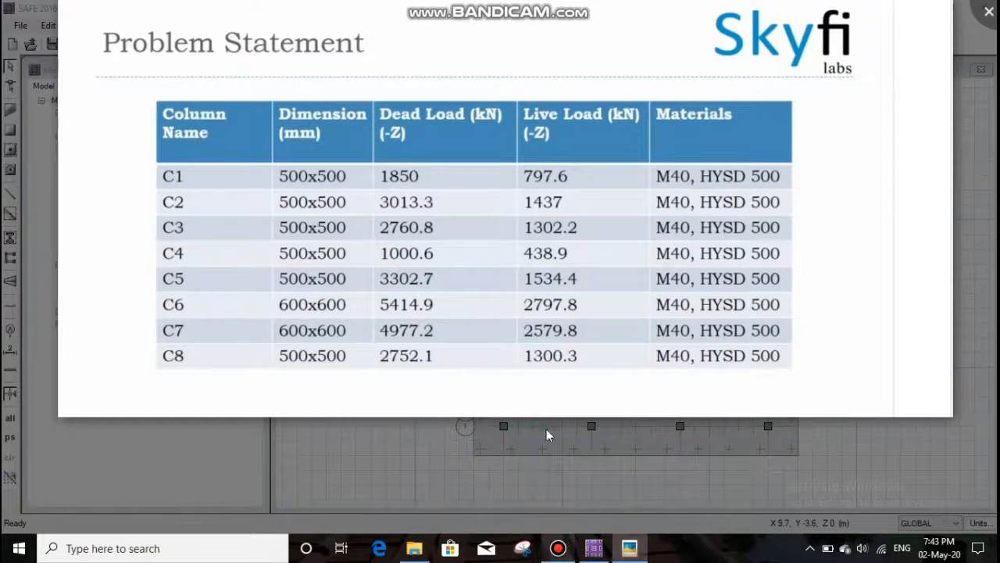
- Examine the c9-c16.jpg table of dimensions and loads for columns C9 to C16 and return to SAFE 2016
left_click(517, 514)
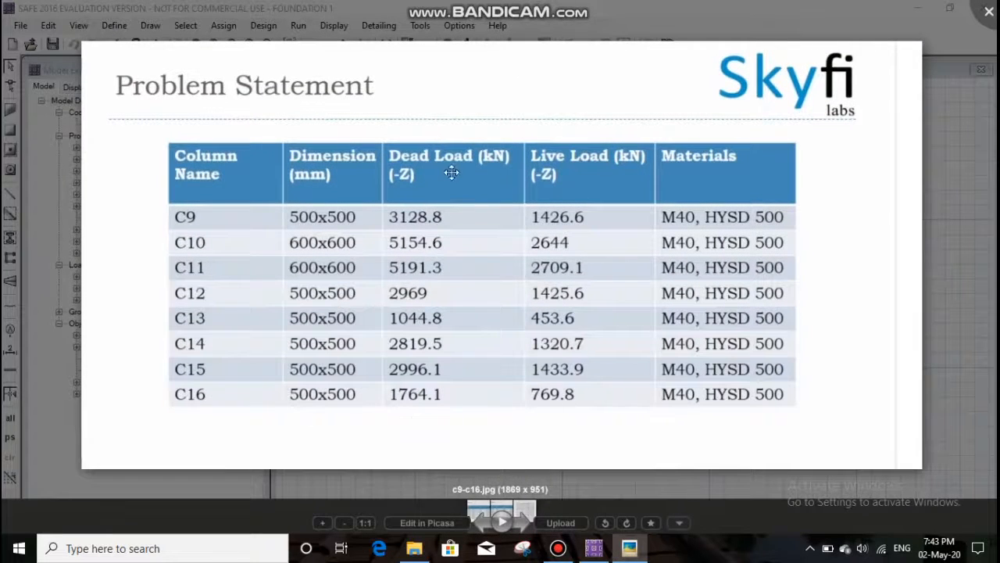
left_click(989, 12)
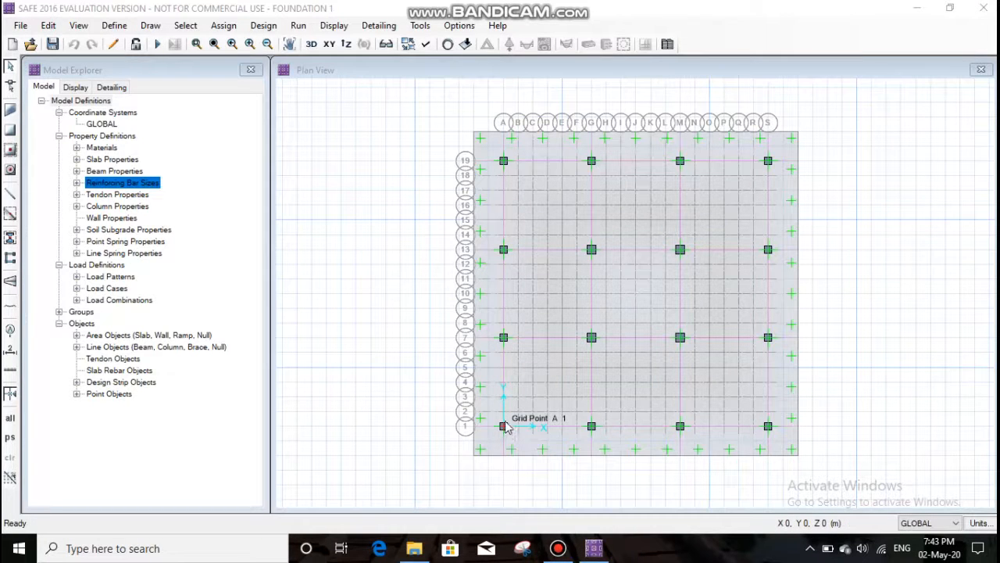
- Select the column point at grid A-1 and review its DEAD point load entries for gravity force and punching shear size
scroll(512, 432, "up", 4)
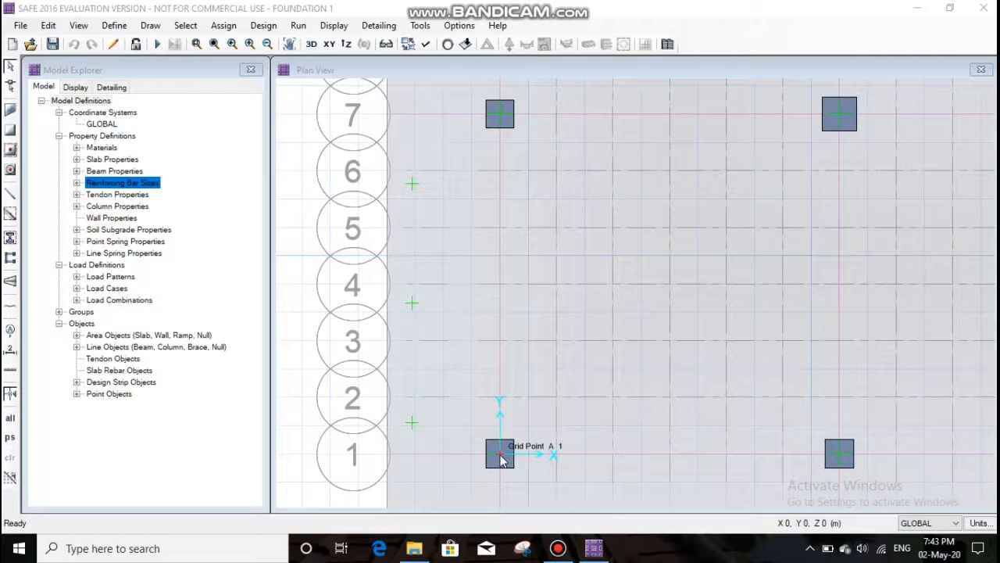
left_click(502, 460)
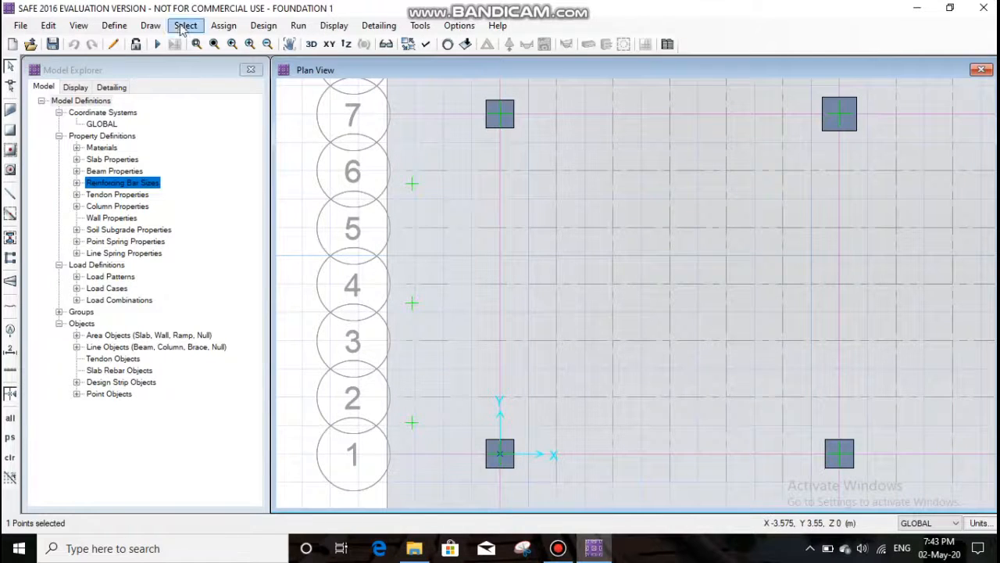
left_click(223, 25)
mouse_move(261, 166)
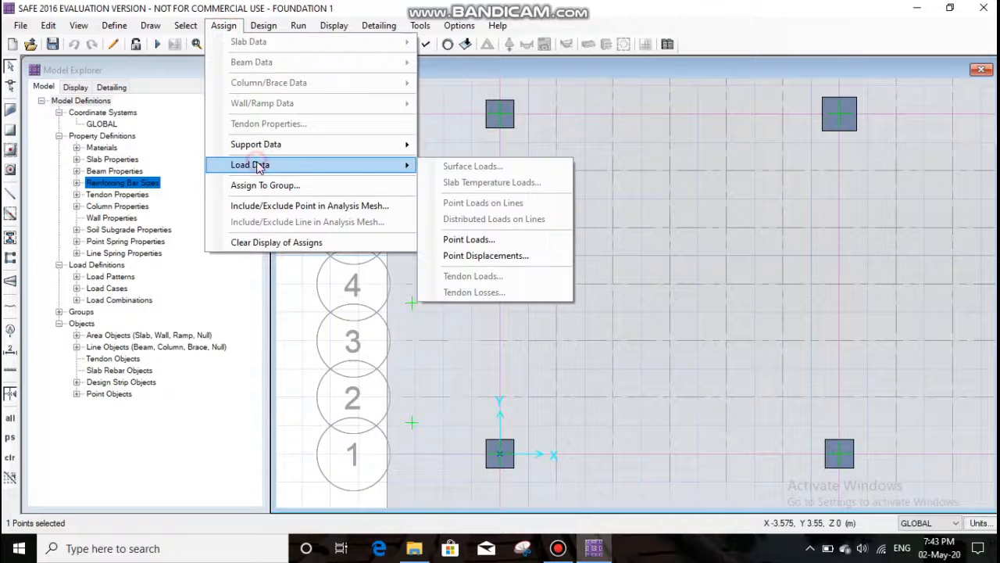
left_click(461, 239)
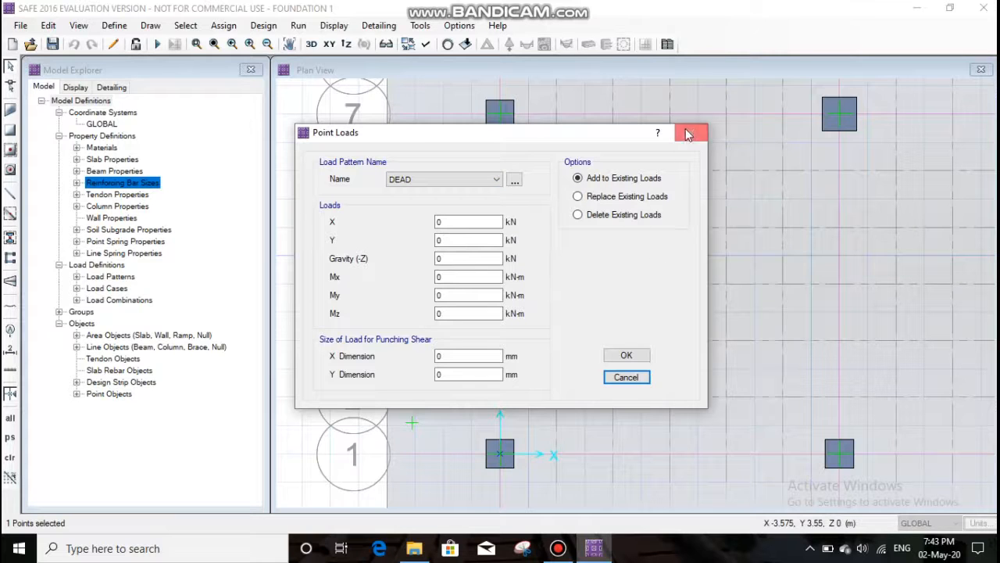
left_click(426, 179)
left_click(426, 190)
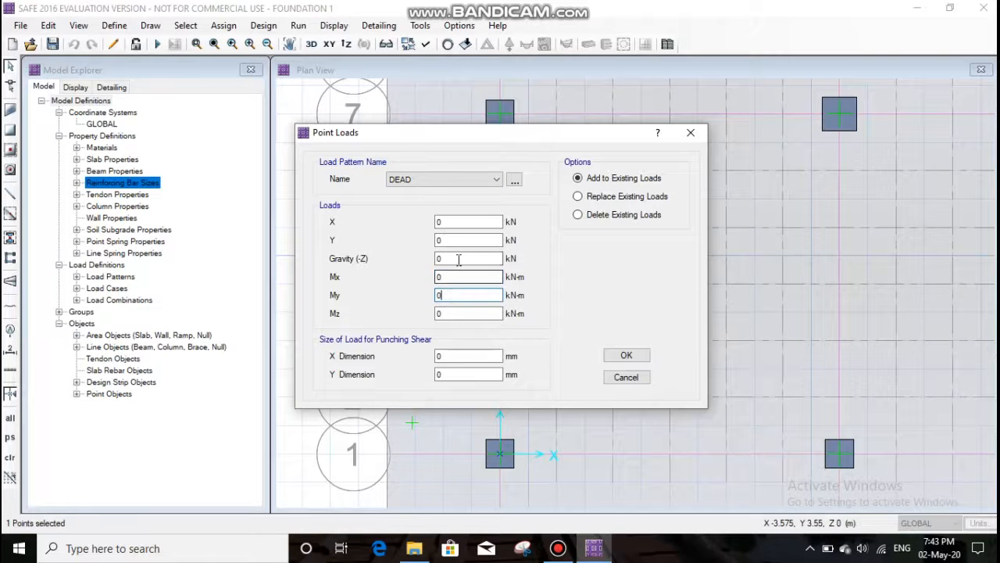
left_click(459, 257)
left_click(478, 356)
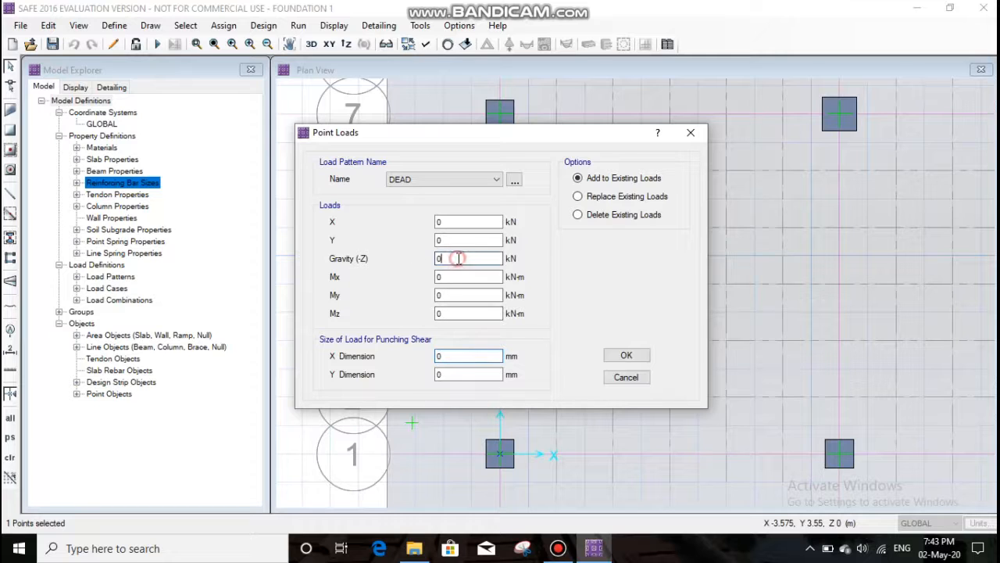
left_click(458, 259)
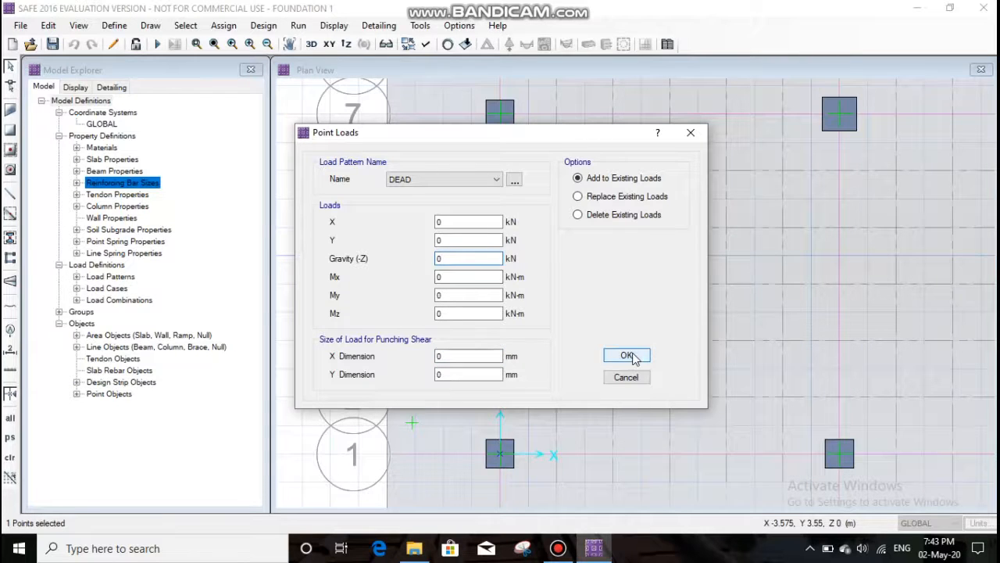
left_click(629, 356)
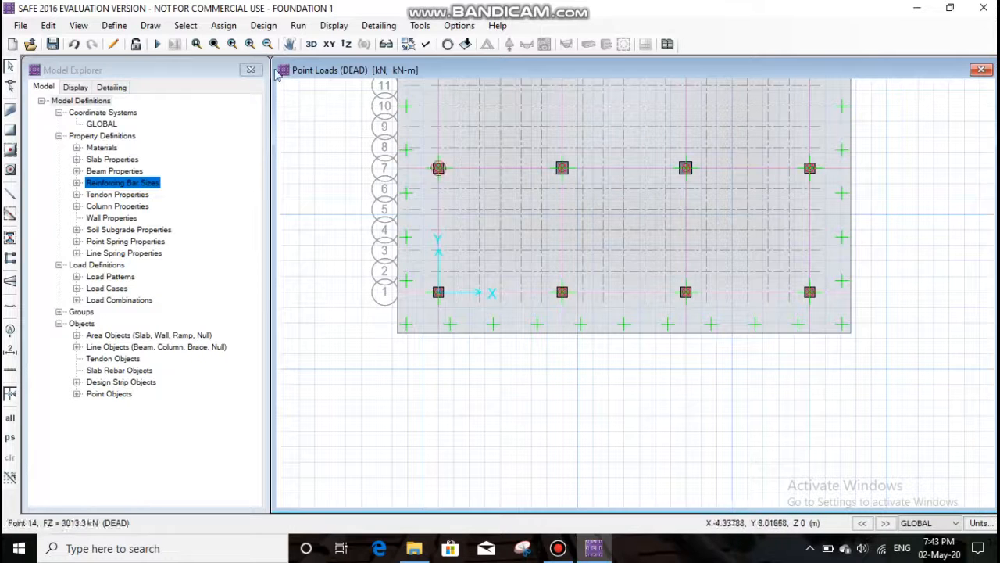
- Review the load assignments of the mat slab area object
left_click(289, 44)
left_click_drag(586, 179, 502, 407)
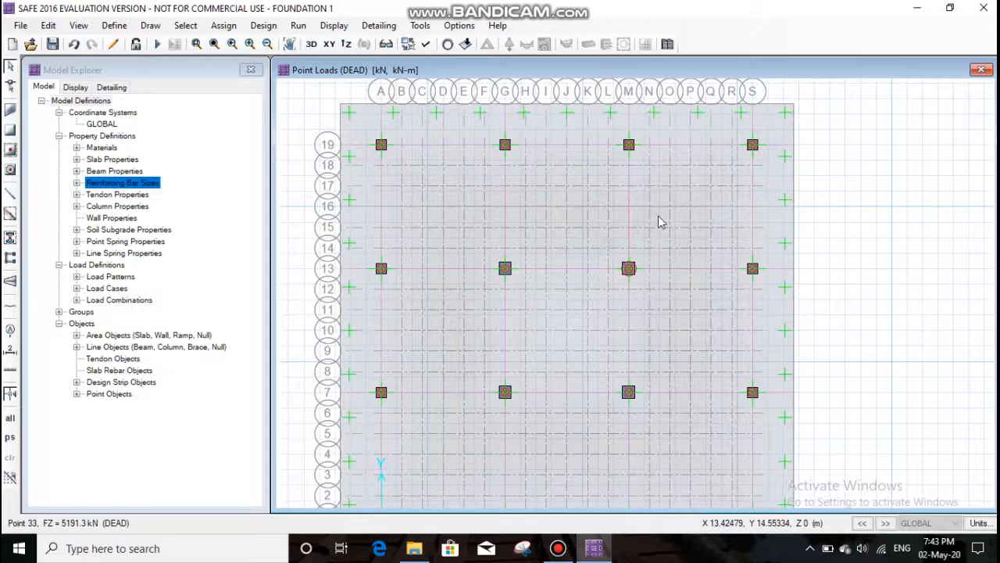
right_click(658, 216)
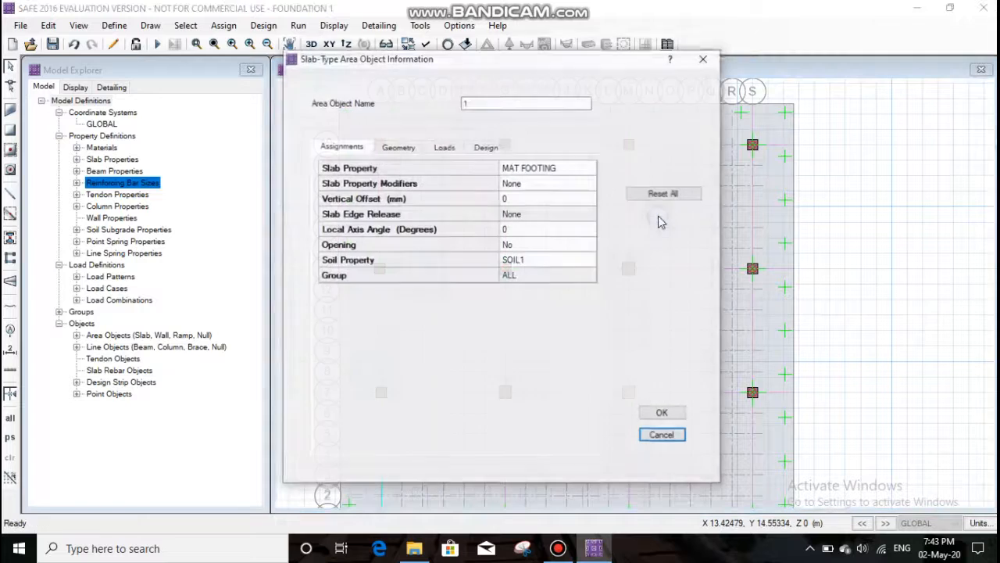
left_click(444, 147)
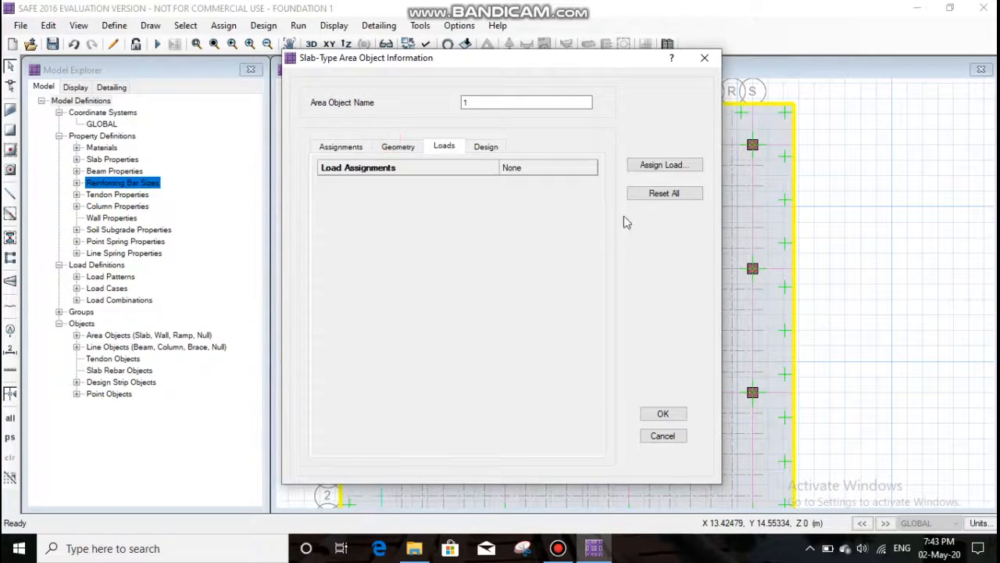
left_click(663, 415)
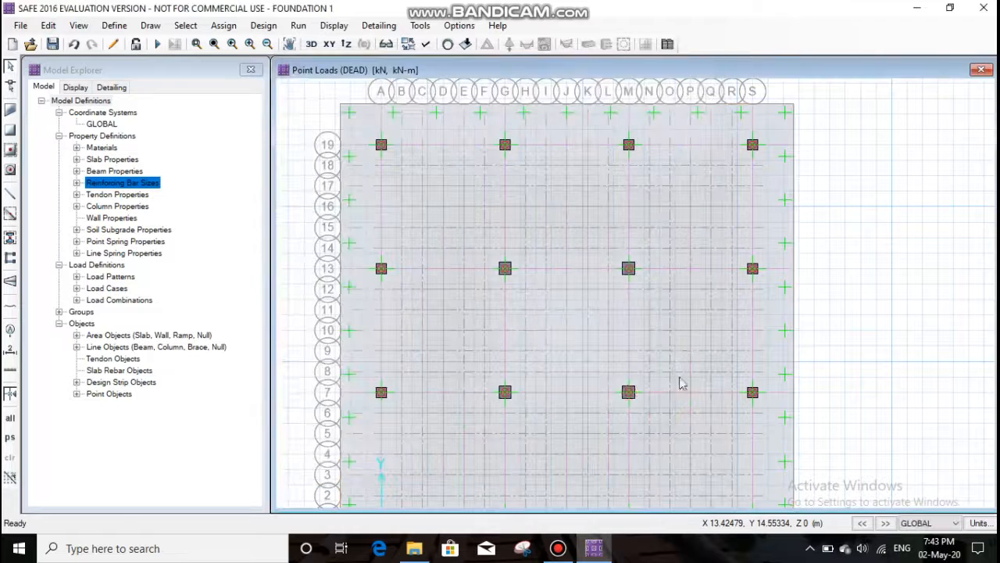
- Review the DEAD and LIVE point loads and load sizes at the column point on grid M-13
right_click(629, 269)
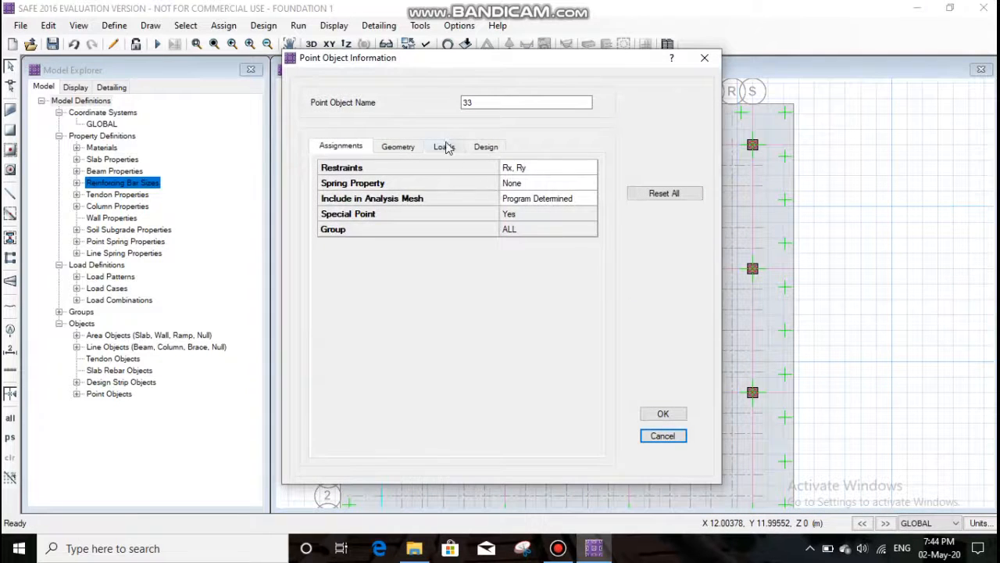
left_click(445, 147)
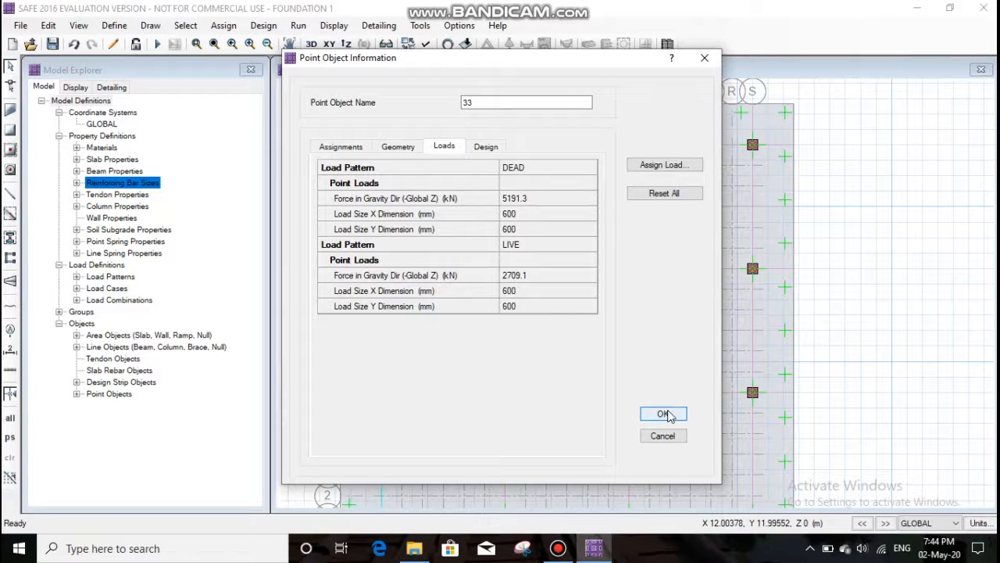
left_click(705, 60)
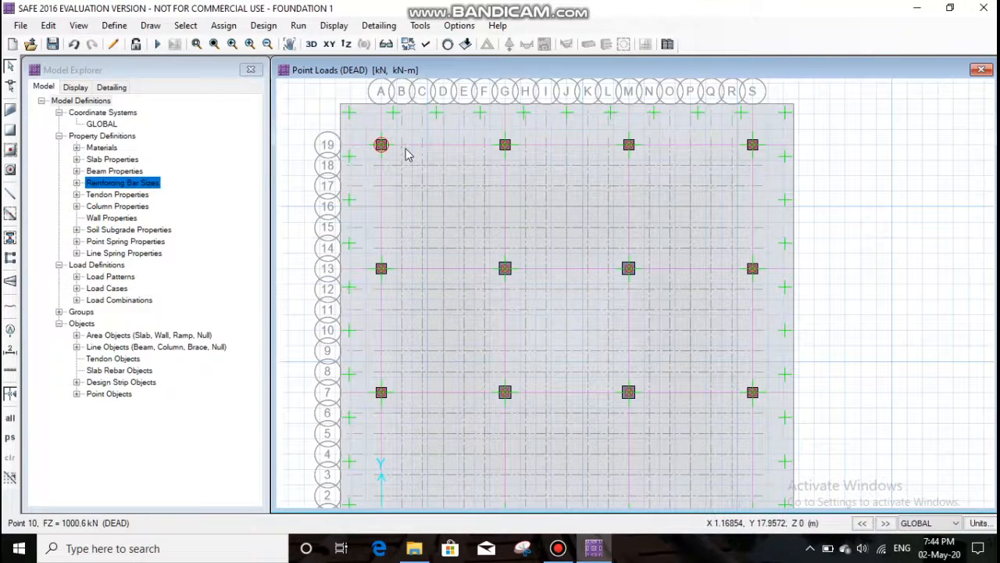
- Review the DEAD and LIVE point loads and load sizes at the column point on grid G-1
left_click(291, 44)
left_click_drag(527, 329, 536, 196)
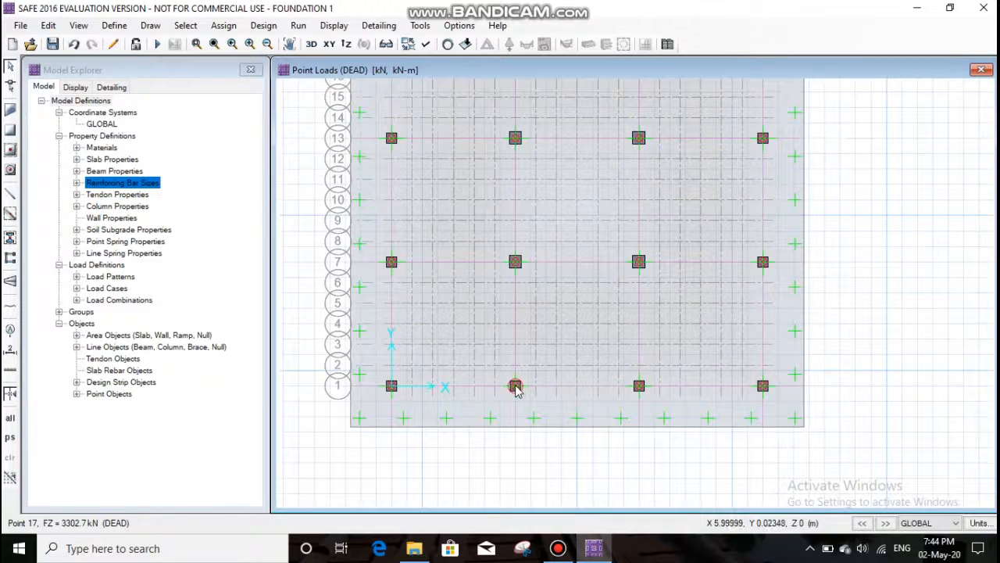
right_click(516, 388)
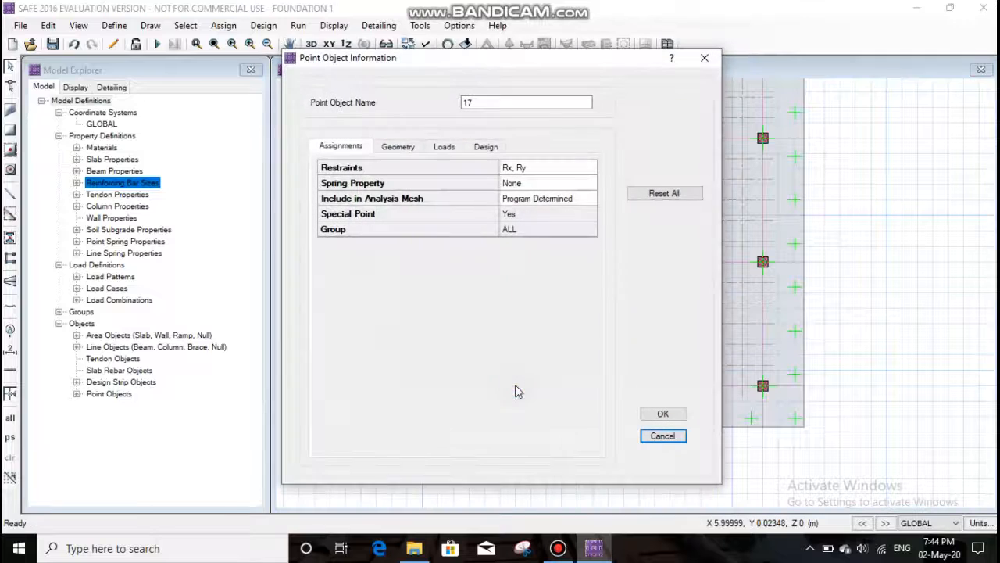
left_click(445, 150)
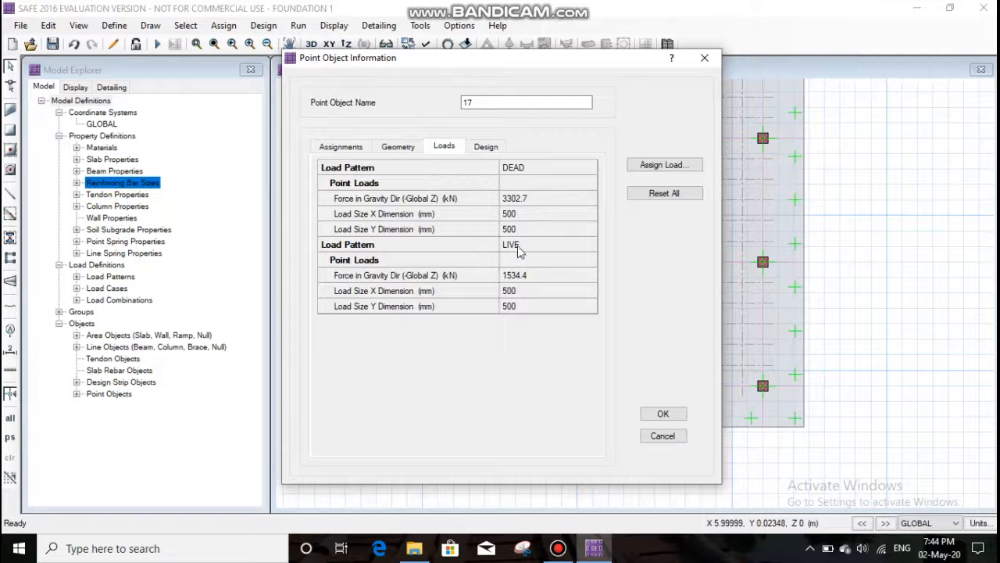
left_click(662, 414)
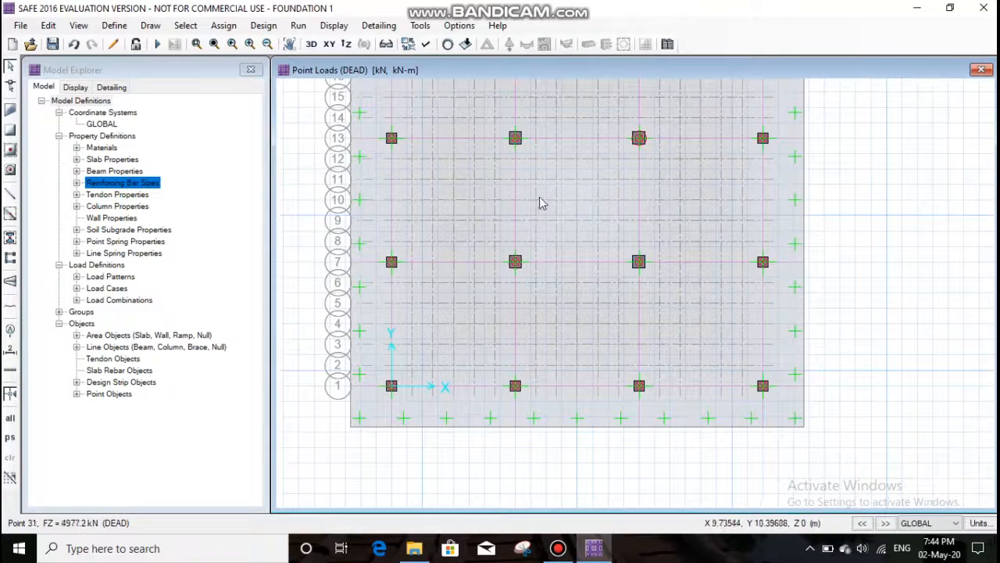
- Review the point loads of the column at grid G-13 and the design settings of the column strip along grid A
right_click(516, 141)
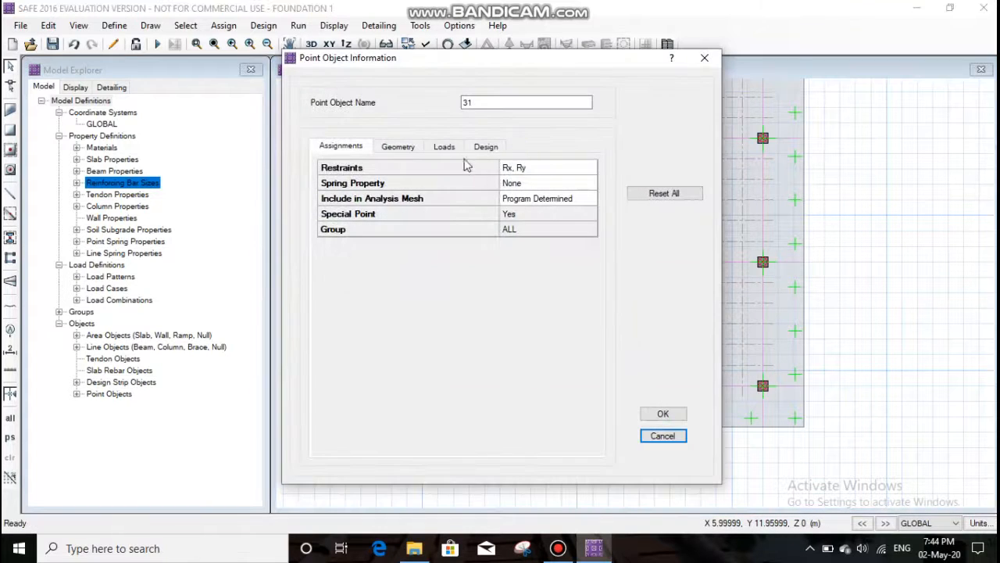
left_click(443, 146)
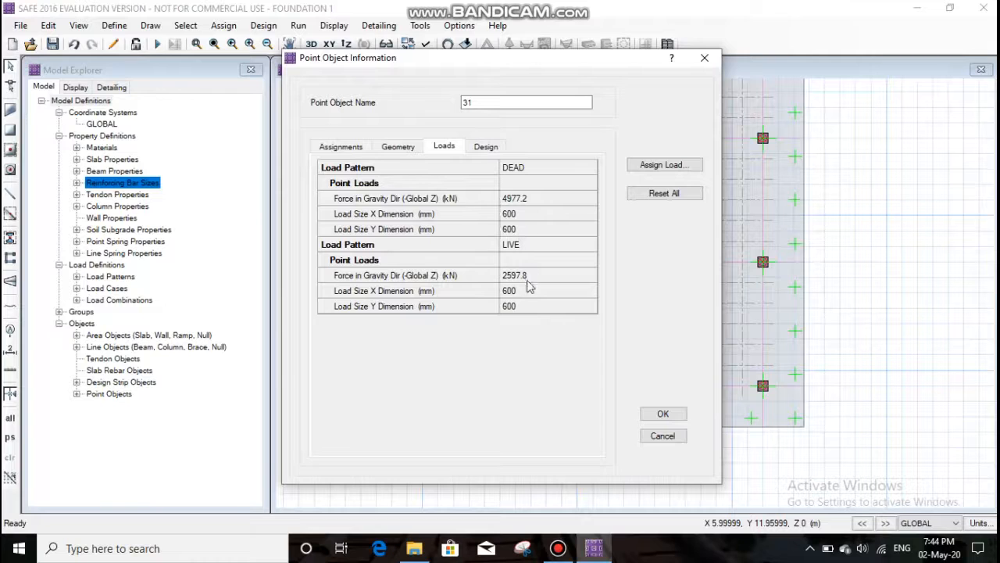
left_click(663, 413)
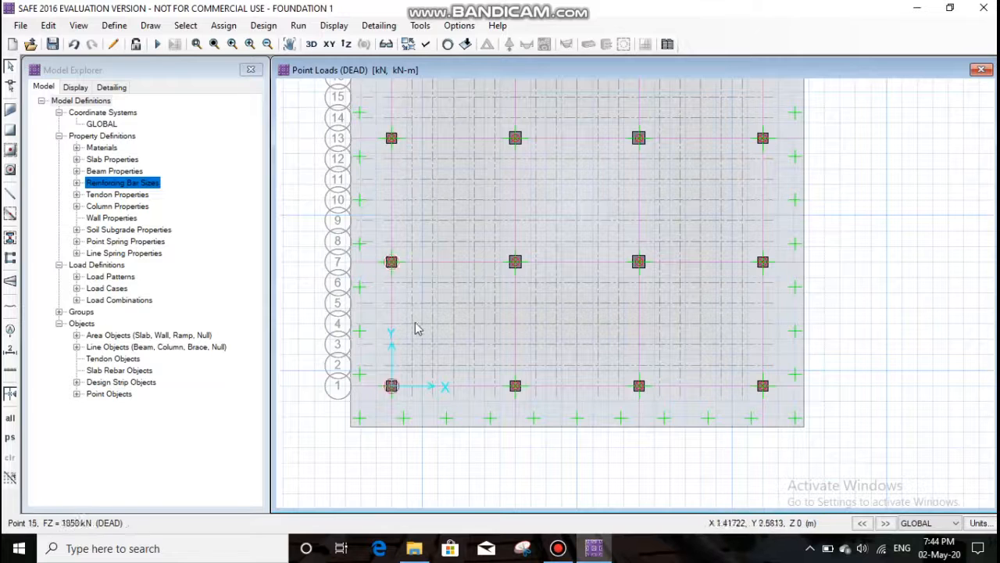
right_click(393, 192)
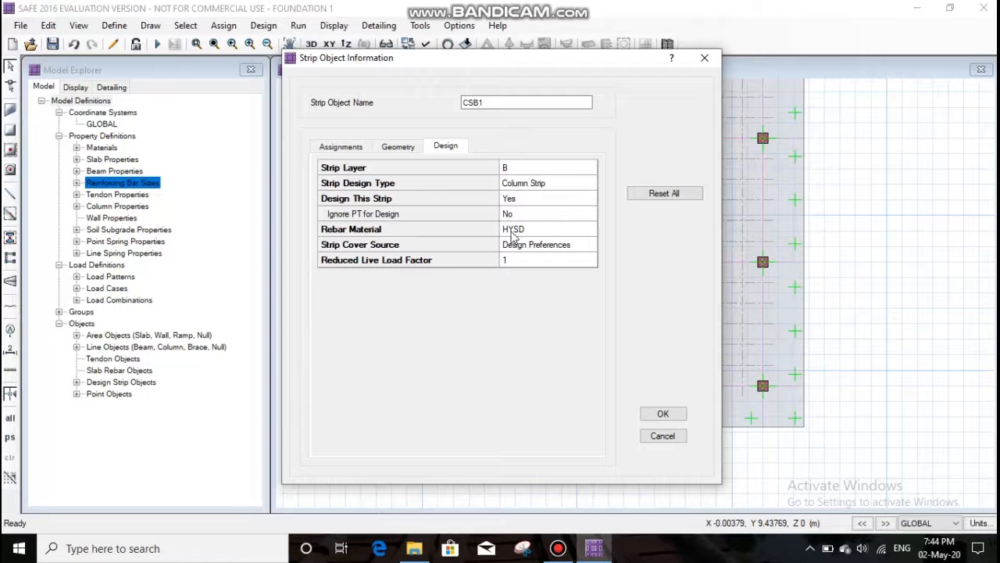
left_click(661, 413)
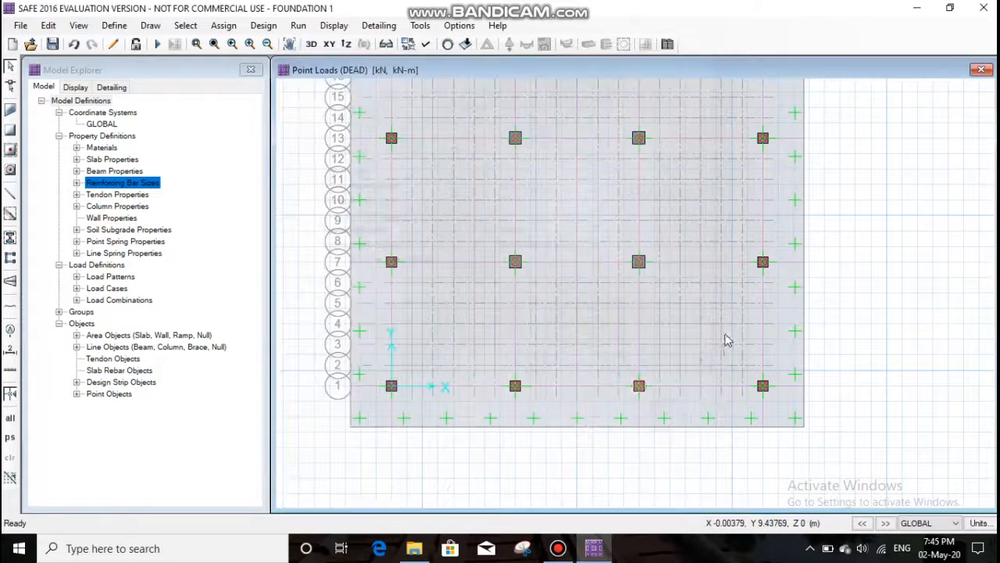
- Review the design data and point loads of the column point at grid M-7
right_click(639, 264)
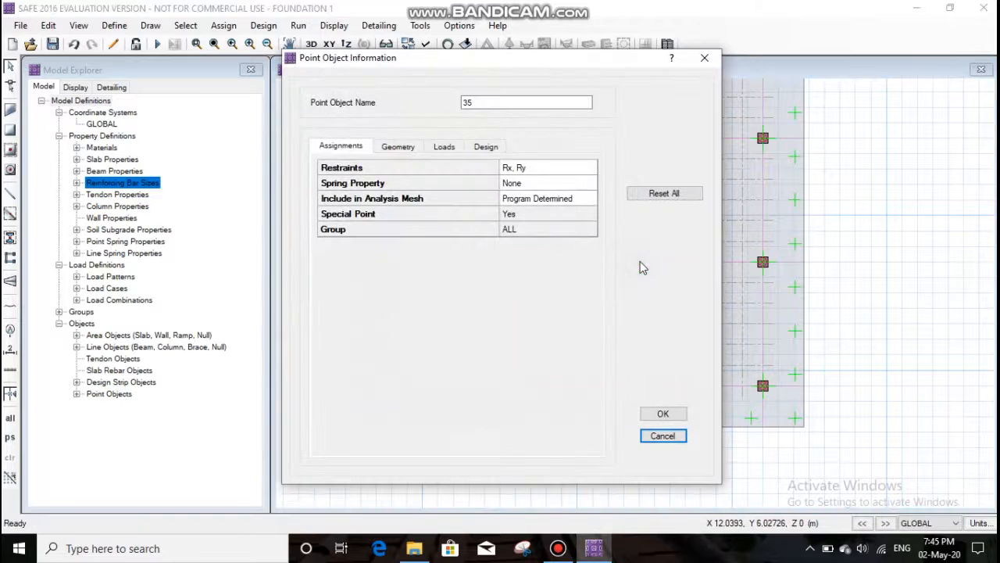
left_click(484, 148)
left_click(444, 147)
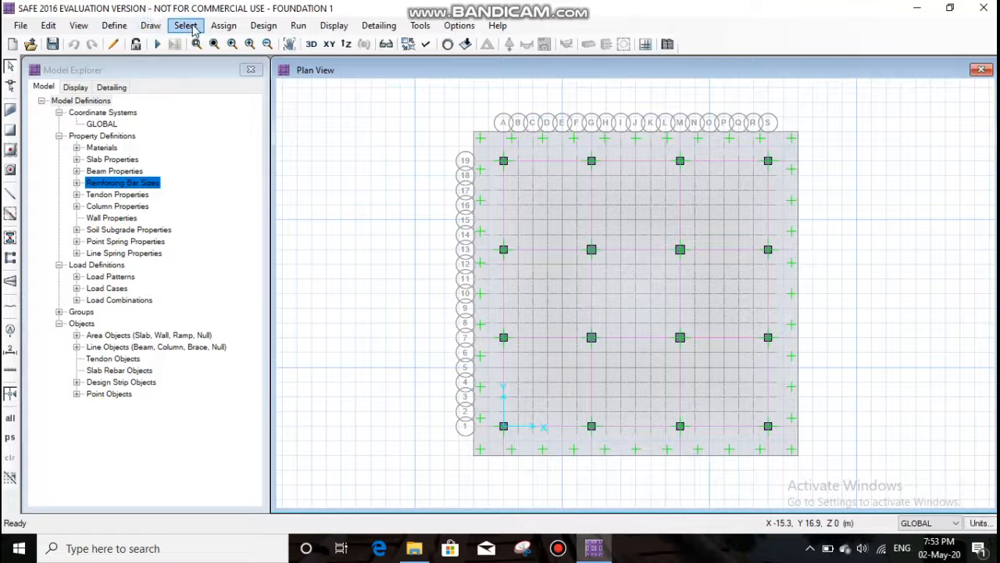
- Run the analysis of the mat foundation, followed by the combined analysis and design
left_click(294, 28)
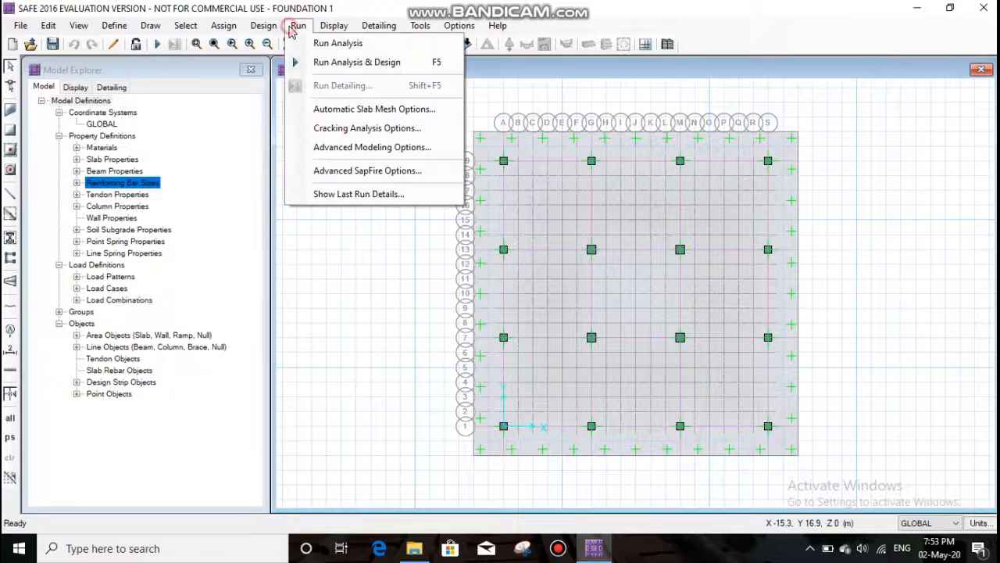
left_click(337, 43)
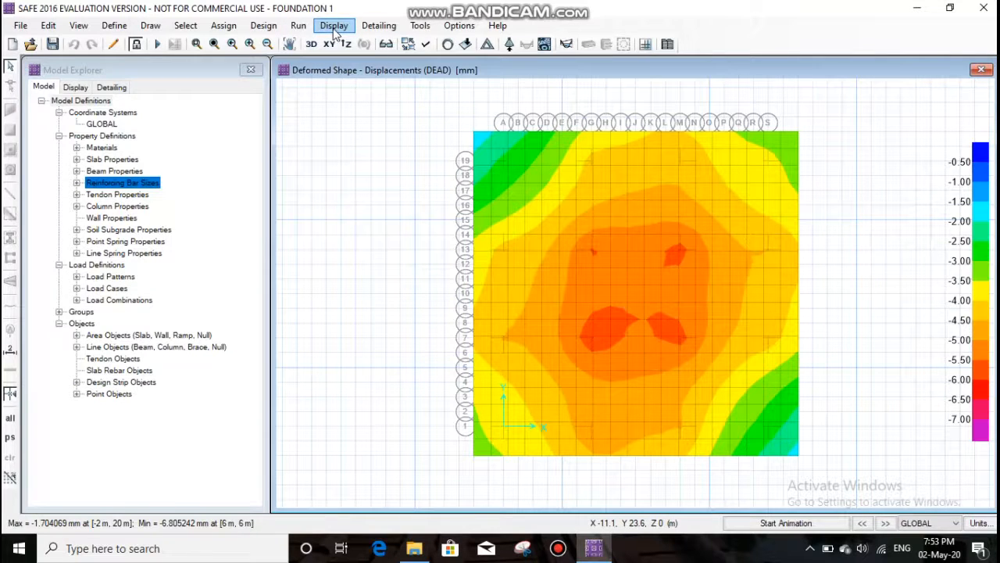
left_click(298, 25)
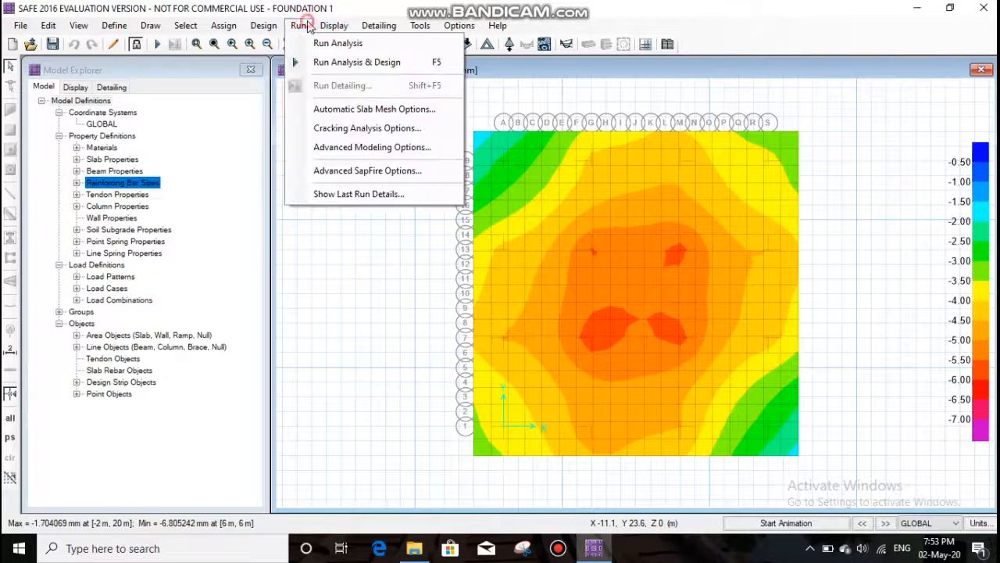
left_click(344, 67)
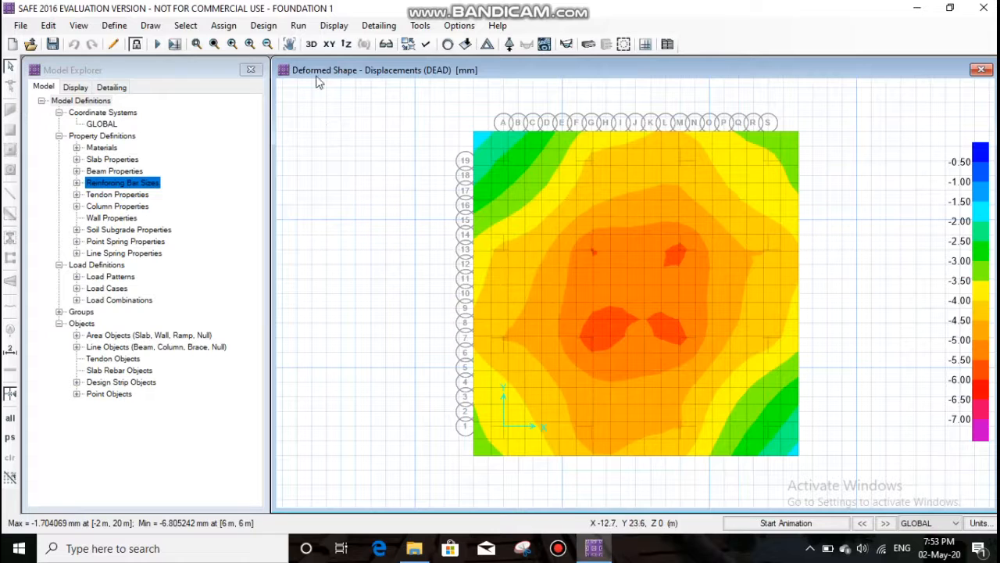
- Display the punching shear design results for the mat's columns
left_click(334, 25)
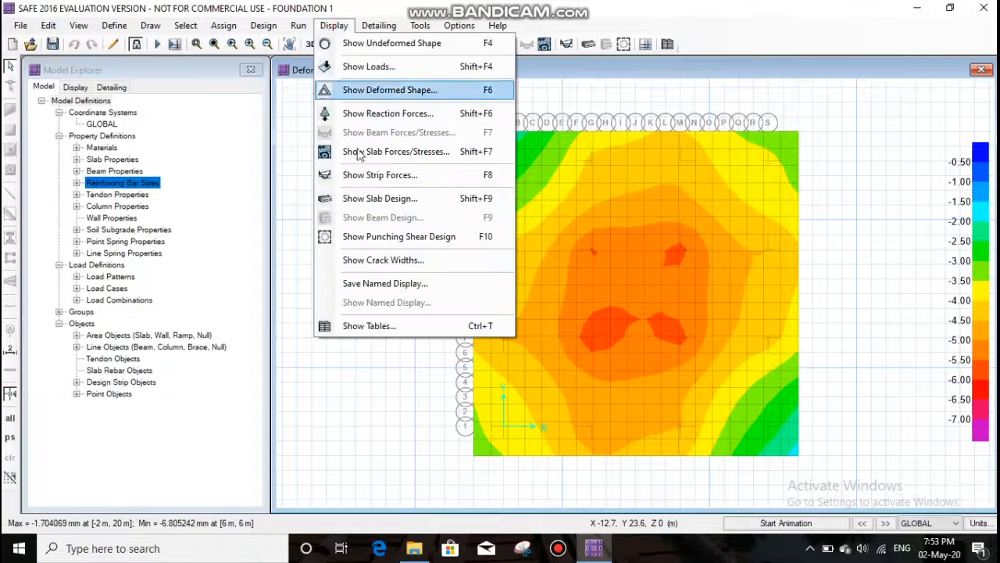
left_click(375, 236)
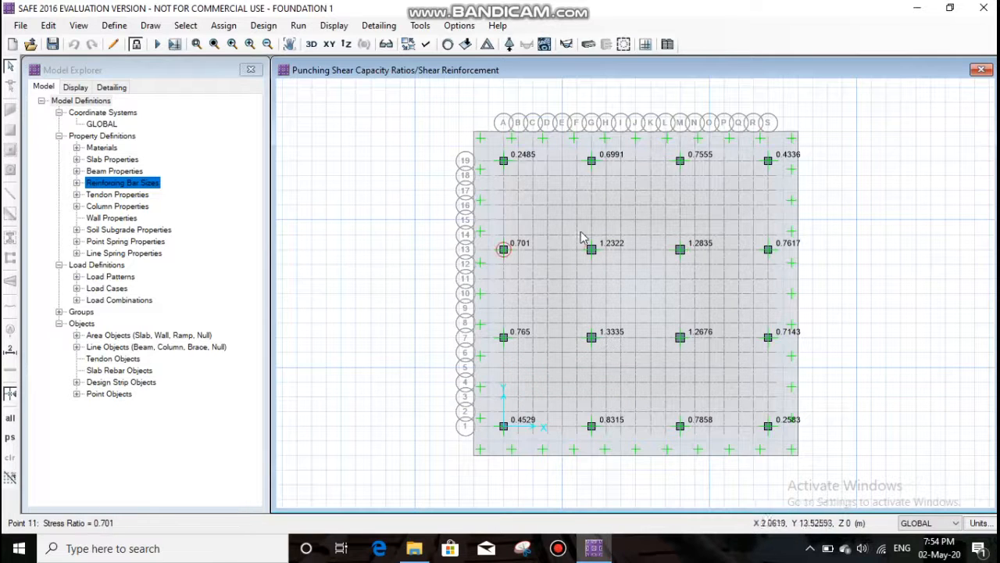
- Unlock the model, deleting its analysis and design results, and set the MAT FOOTING slab property's thickness to 1200 mm
left_click(134, 44)
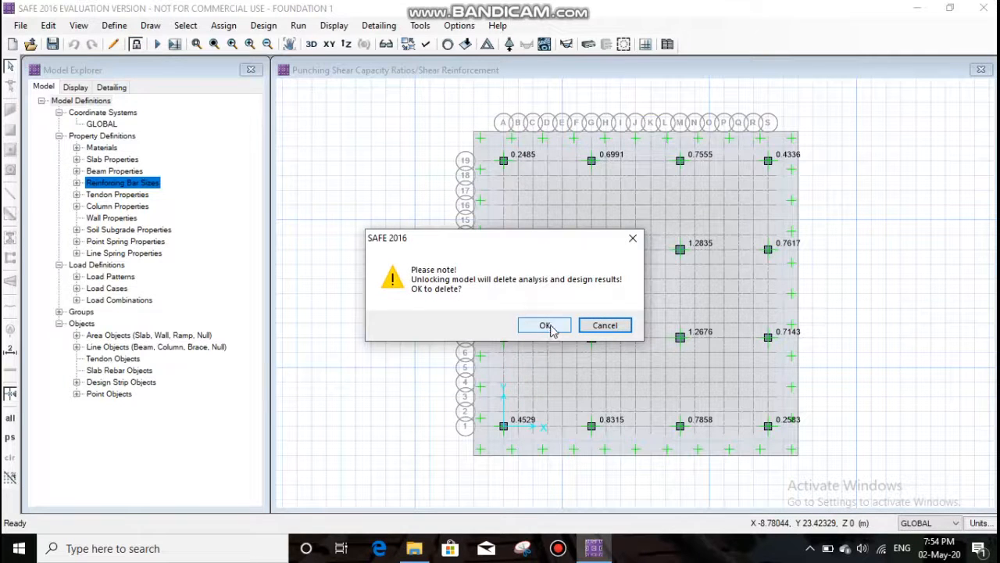
left_click(544, 325)
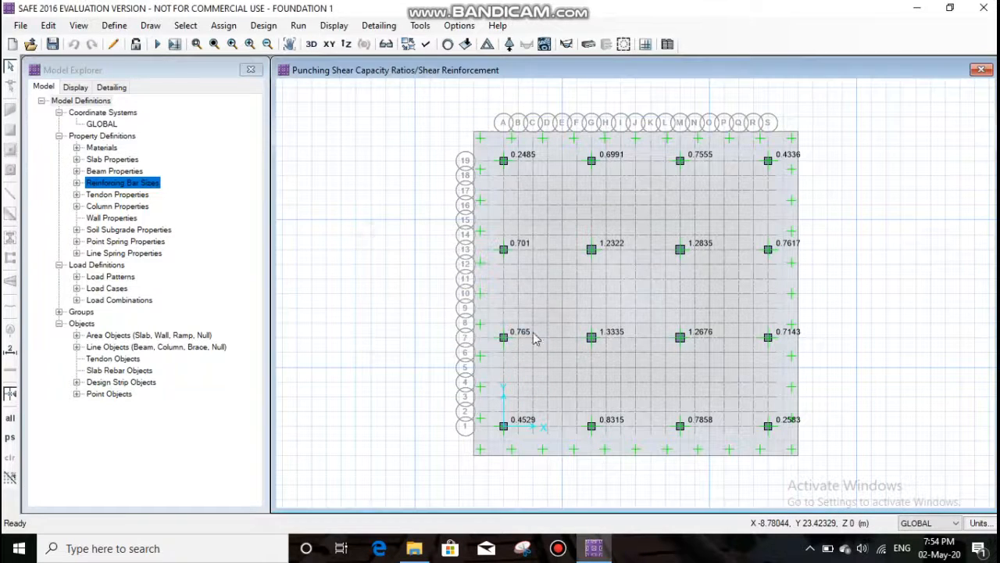
left_click(112, 25)
left_click(161, 67)
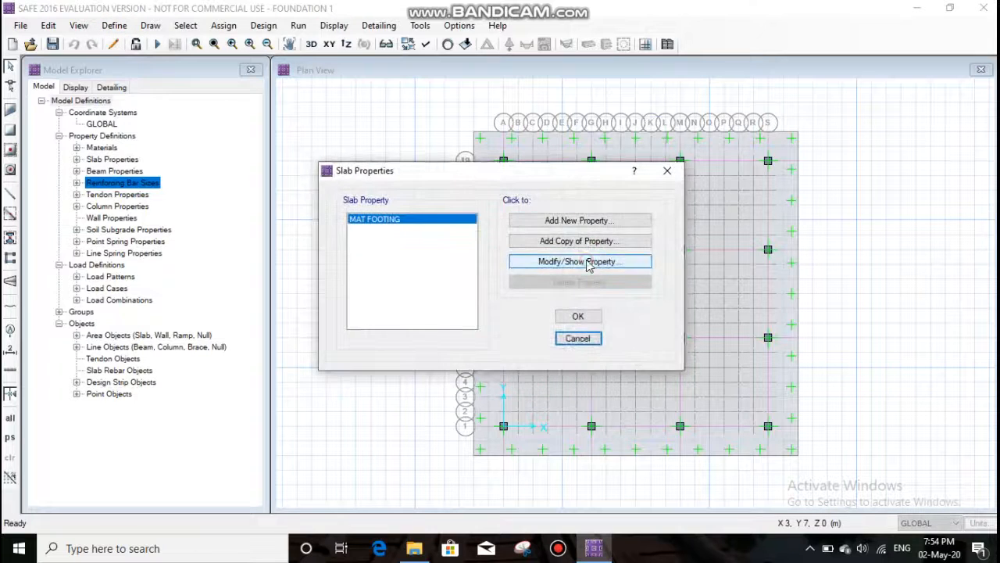
left_click(584, 261)
left_click(602, 263)
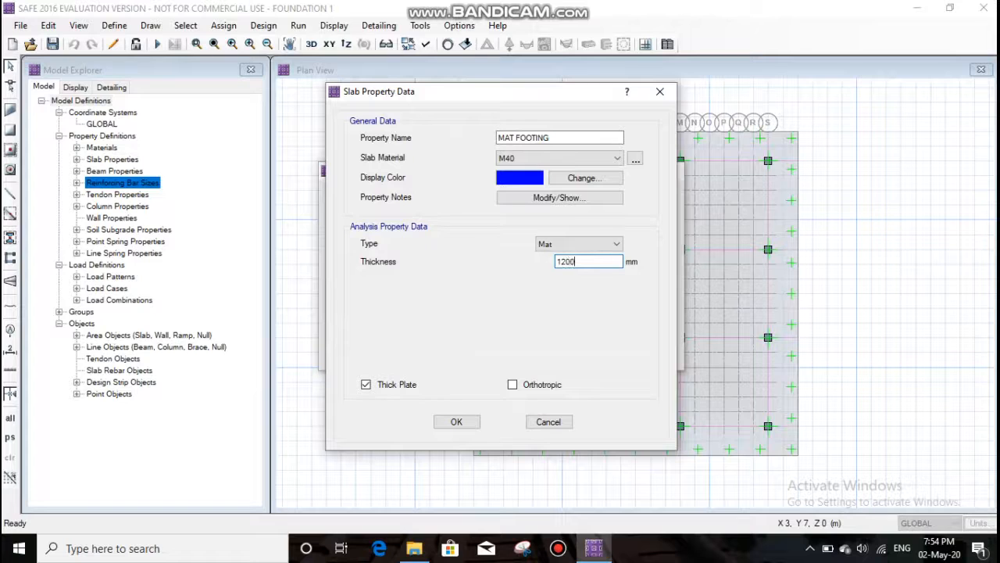
left_click(457, 422)
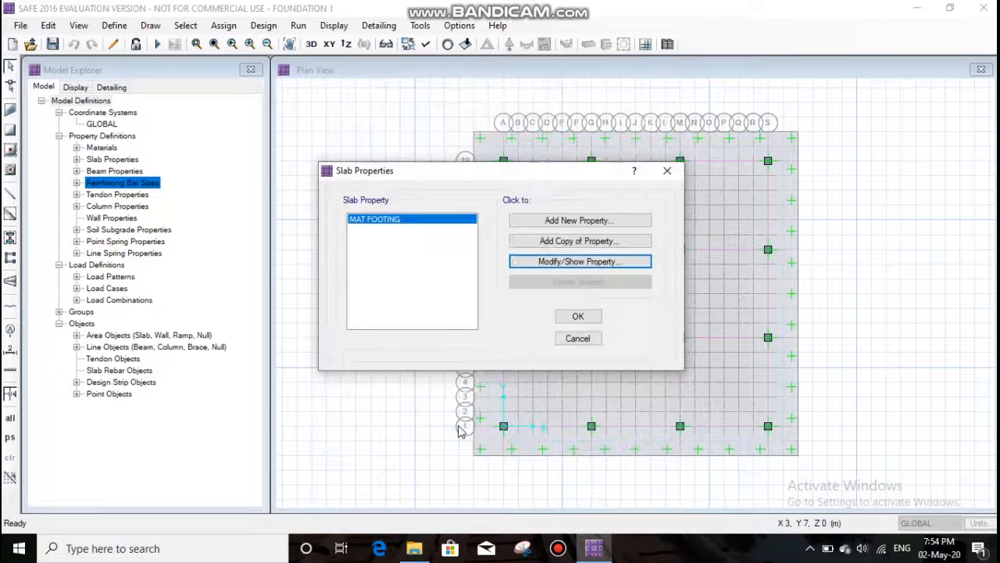
left_click(577, 316)
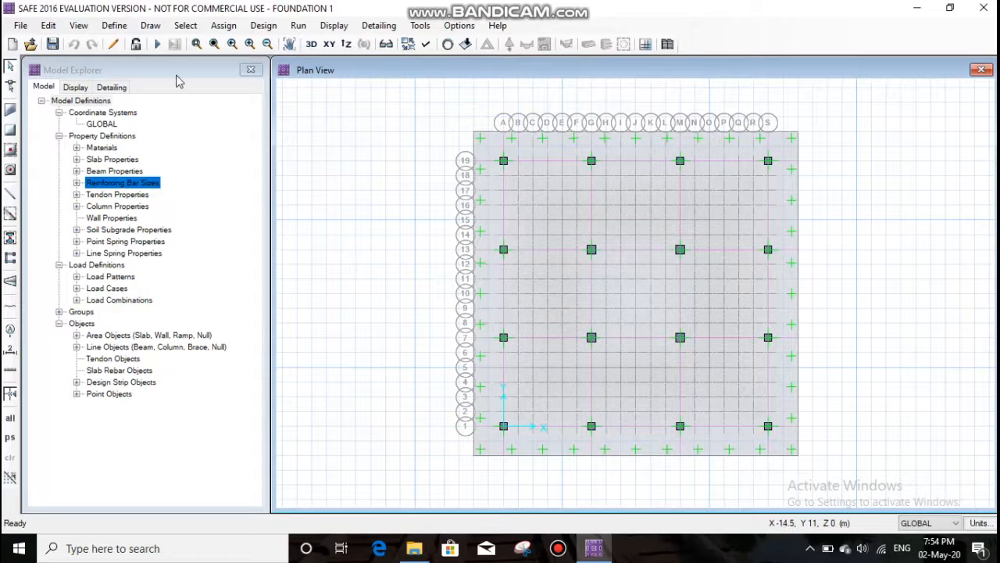
- Run the analysis of the revised mat foundation and check whether punching shear design can be displayed
left_click(300, 28)
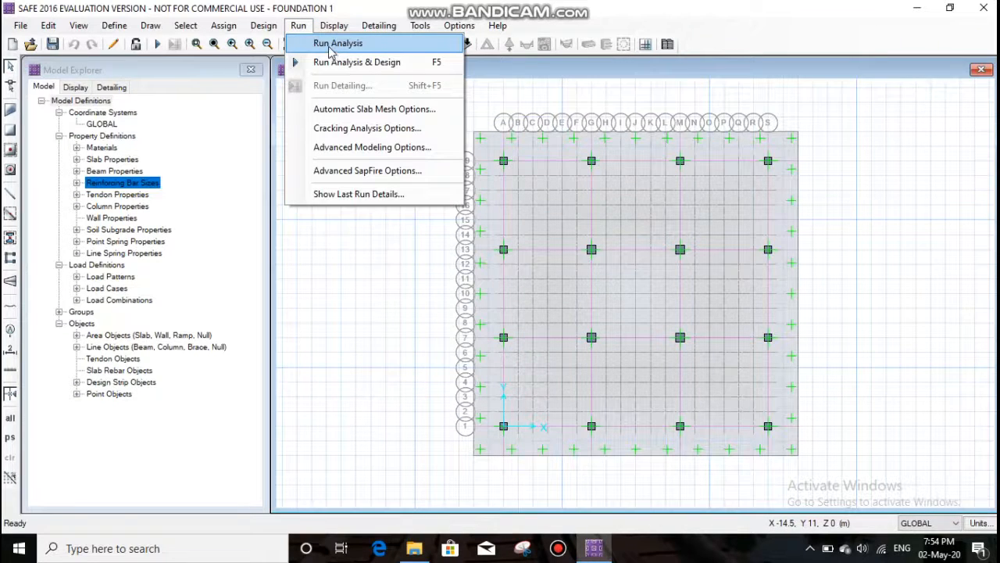
left_click(335, 45)
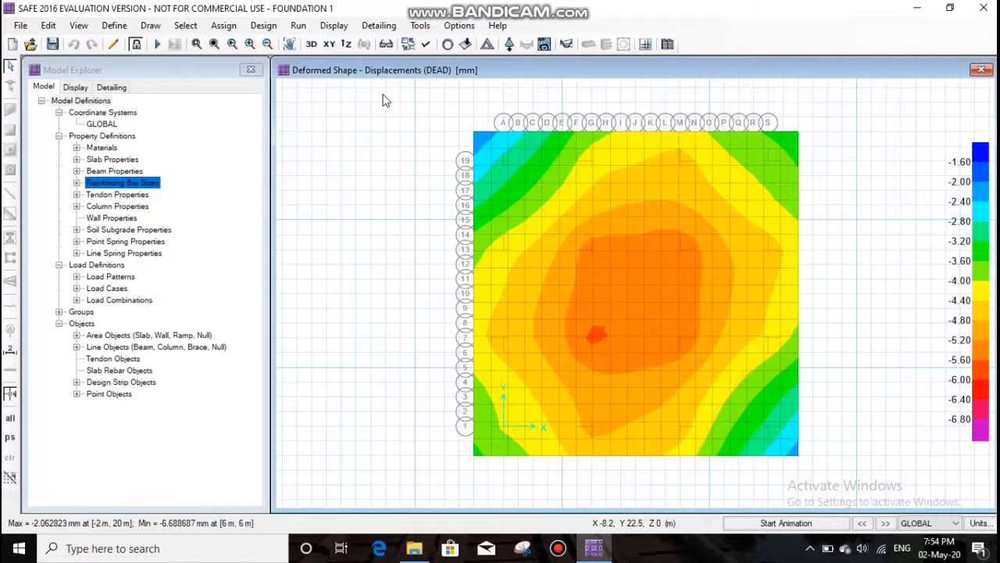
left_click(330, 29)
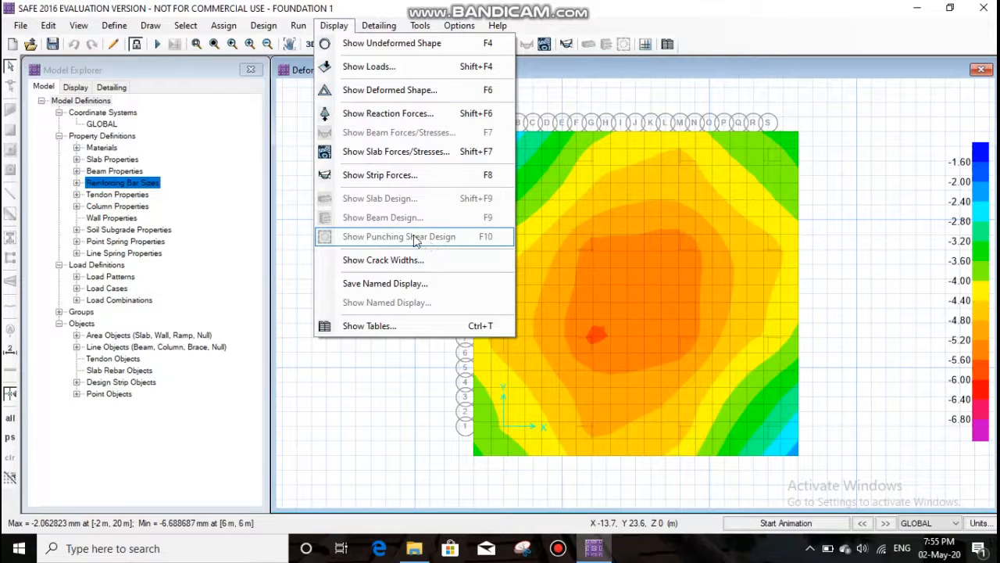
left_click(331, 28)
left_click(295, 27)
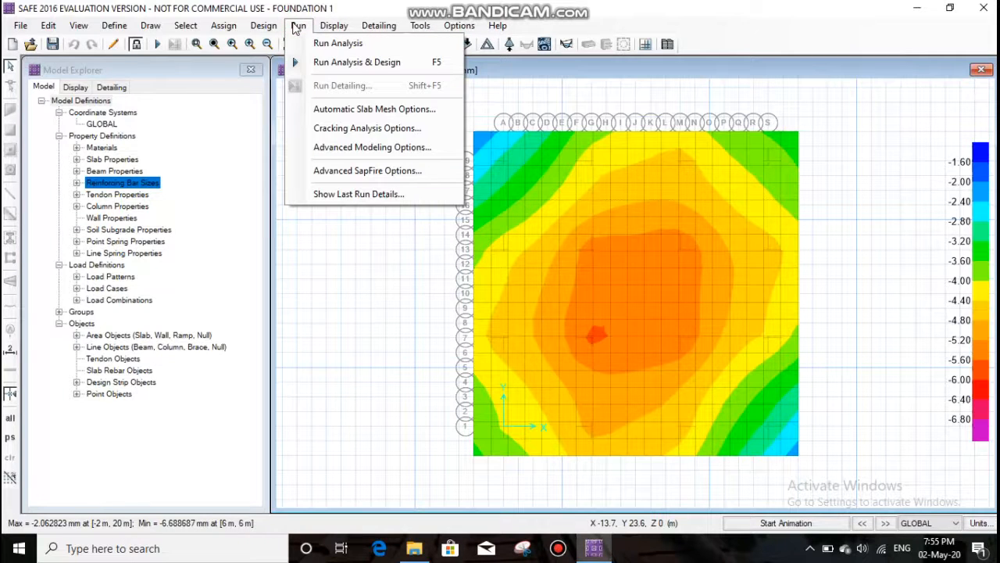
left_click(334, 27)
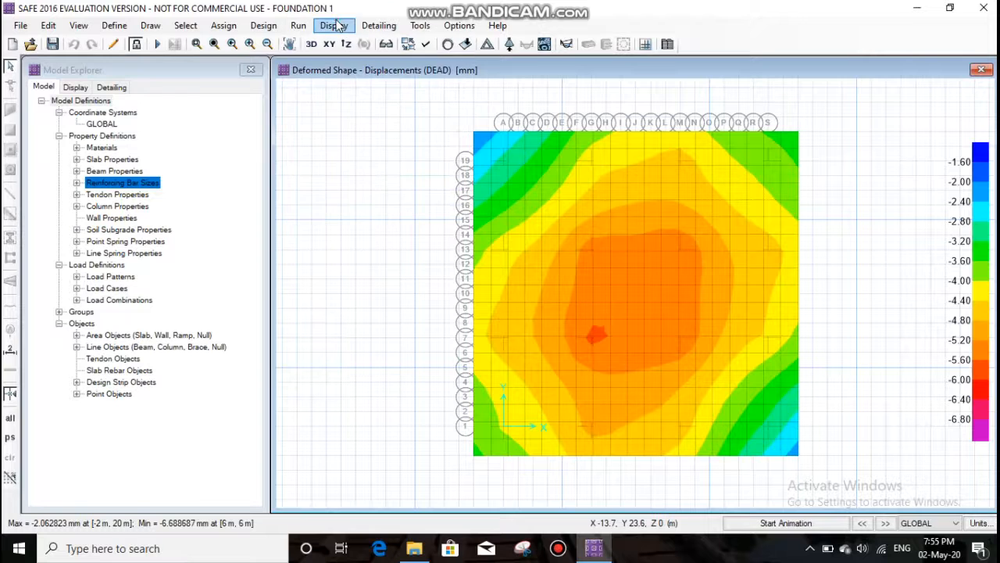
left_click(335, 27)
left_click(333, 26)
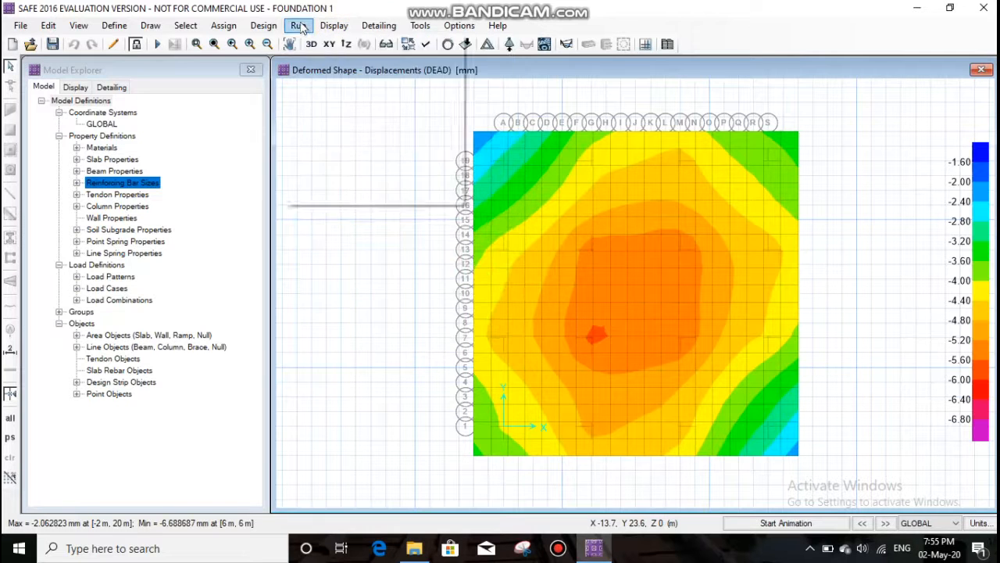
- Run the combined analysis and design of the revised mat and display the punching shear design results
left_click(297, 26)
left_click(349, 62)
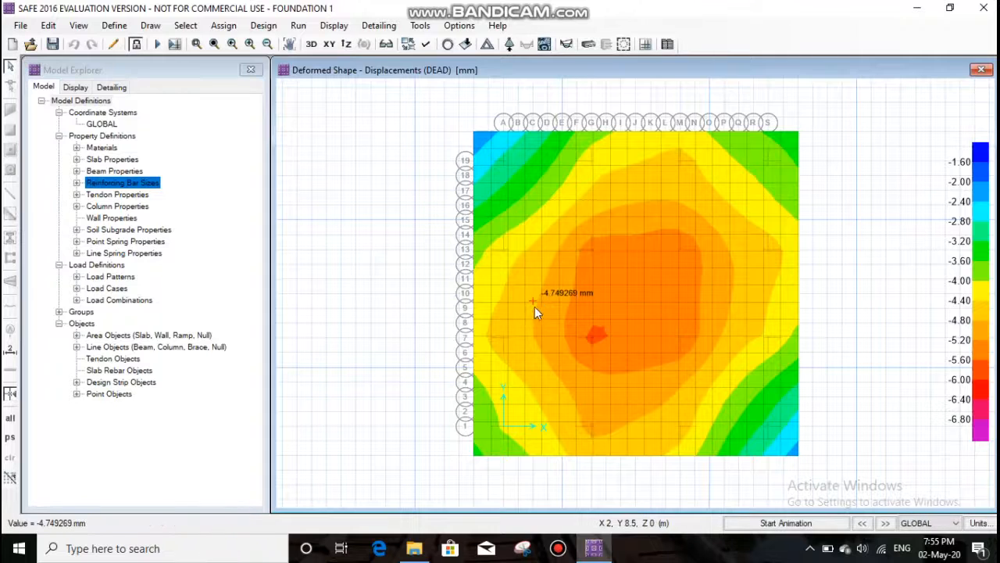
left_click(334, 26)
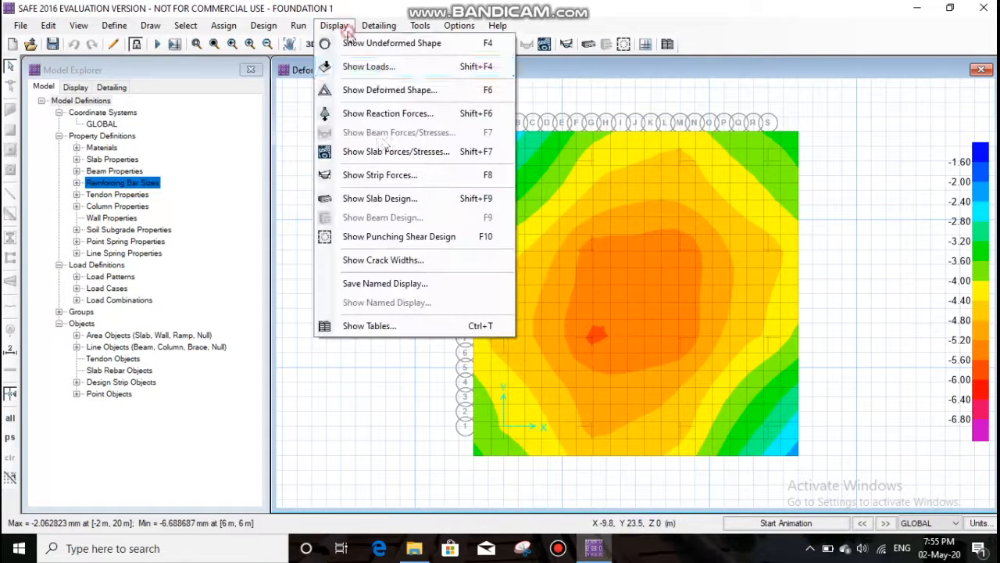
left_click(415, 237)
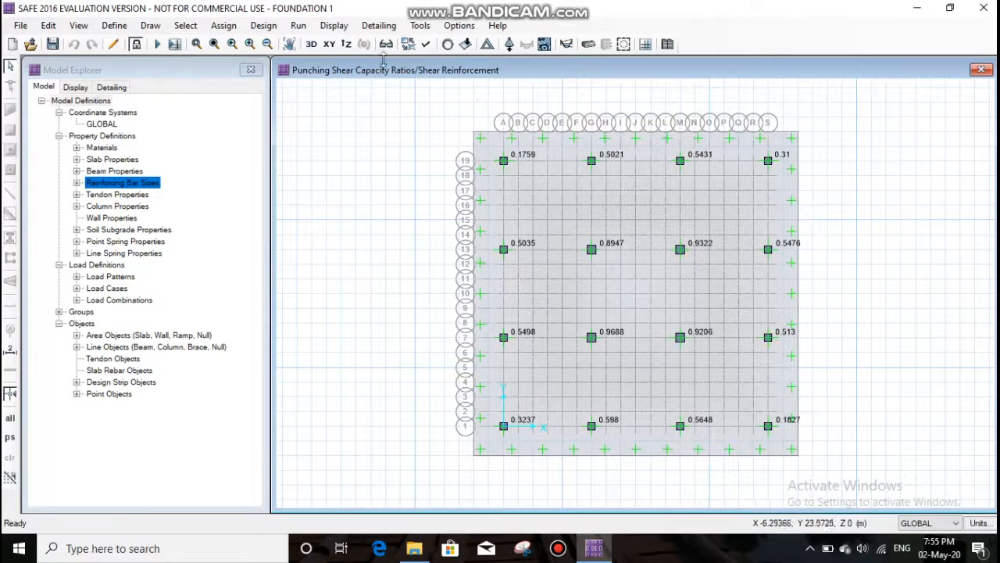
- Display the slab's resultant VMax force contours for the DEAD load case on the deformed shape
left_click(329, 28)
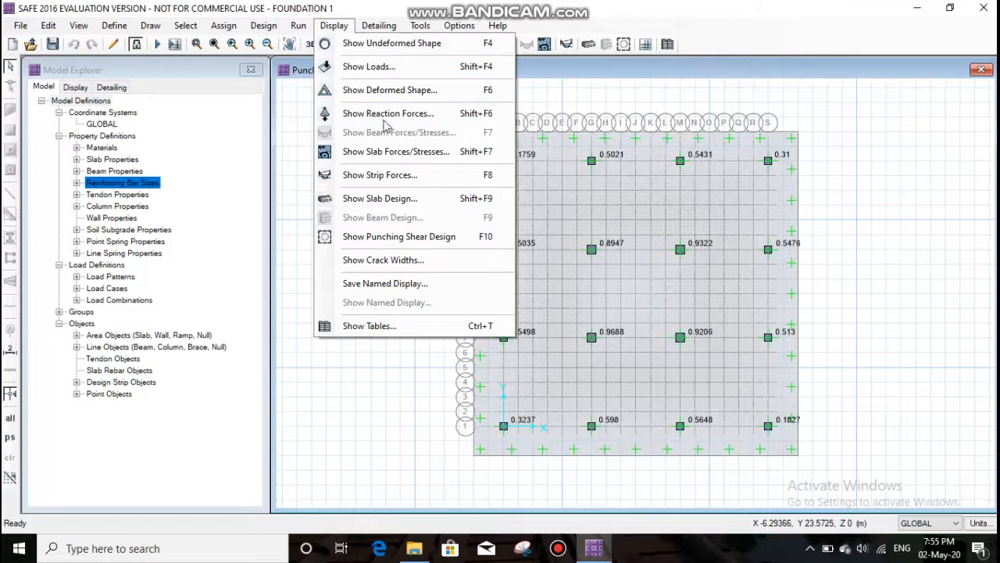
left_click(378, 160)
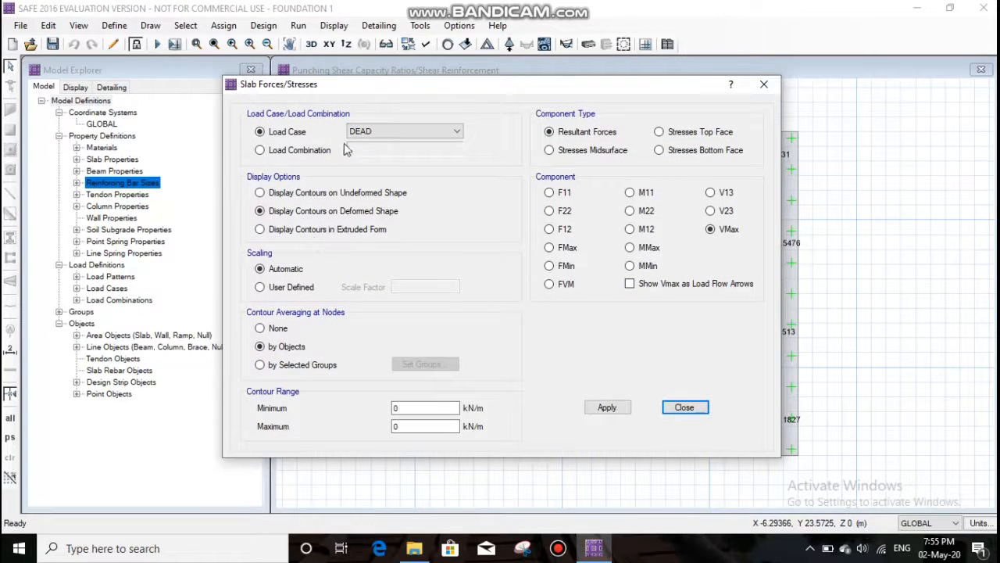
left_click(378, 131)
left_click(378, 134)
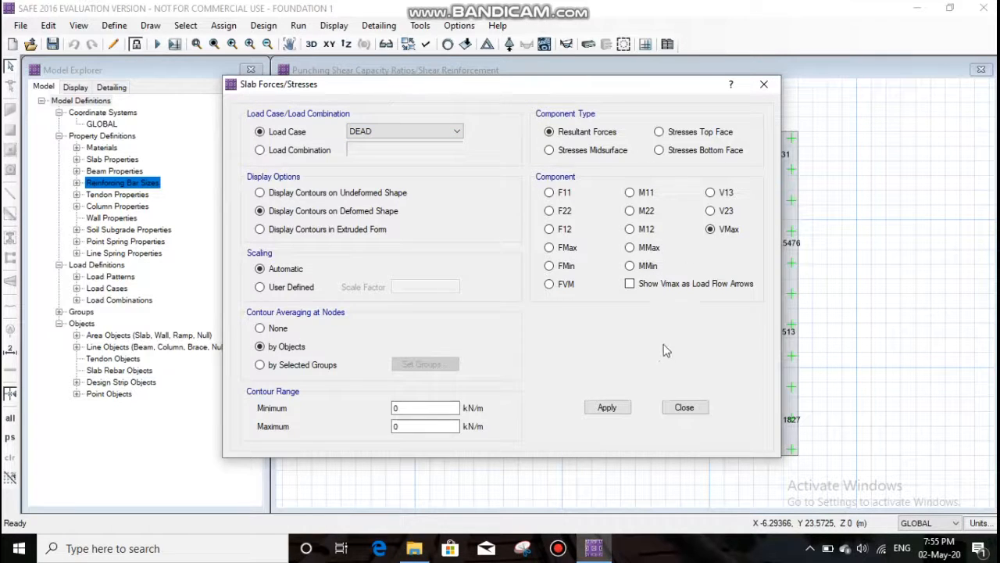
left_click(610, 411)
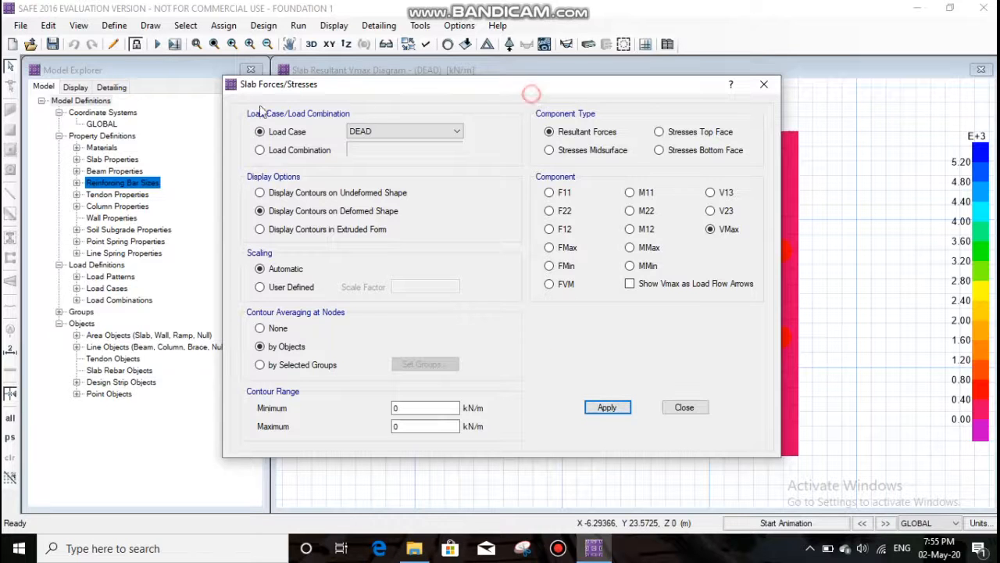
left_click_drag(452, 94, 328, 87)
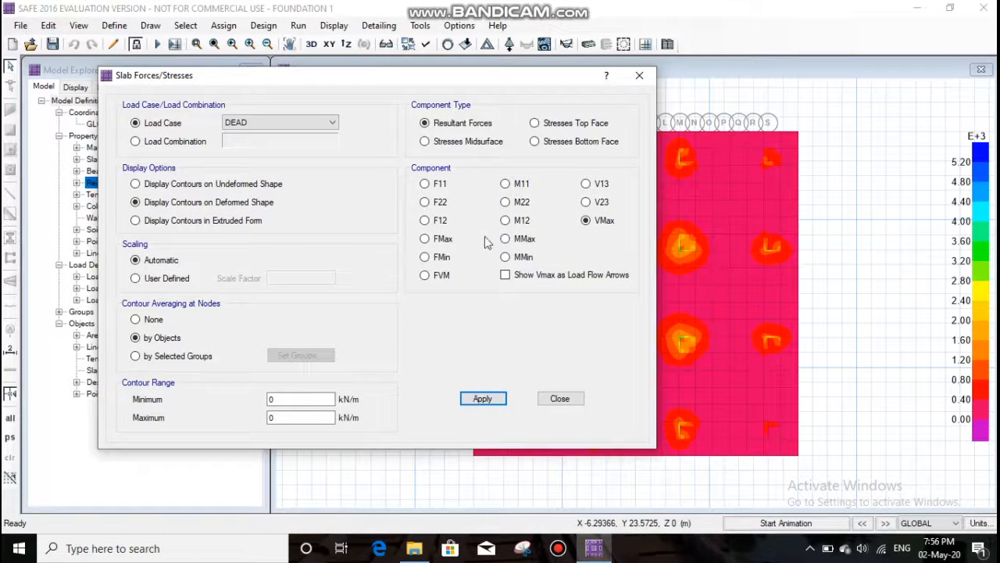
- Show the slab's F12 resultant force contours for comparison and return to the VMax contours
left_click(424, 220)
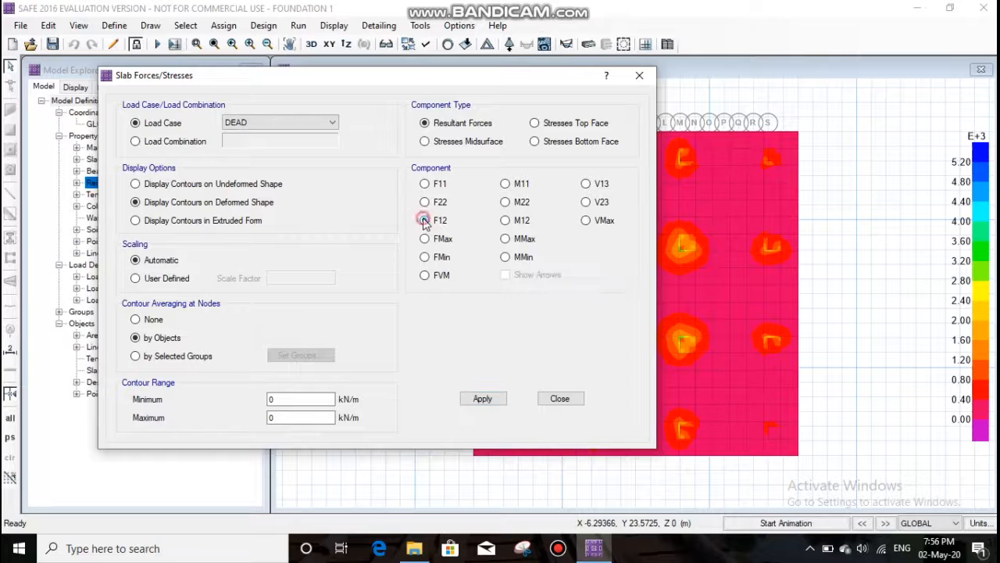
left_click(485, 402)
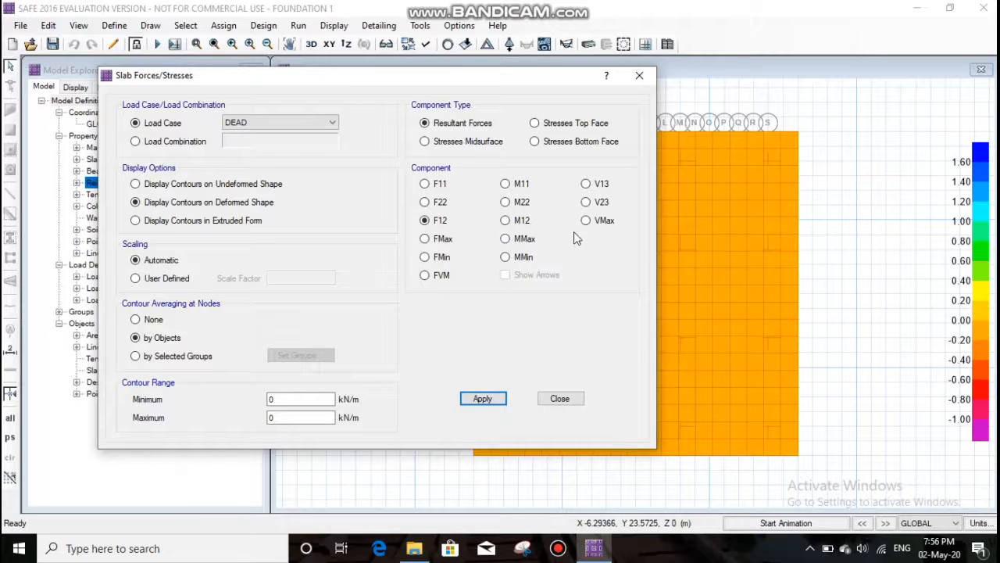
left_click(586, 220)
left_click(483, 399)
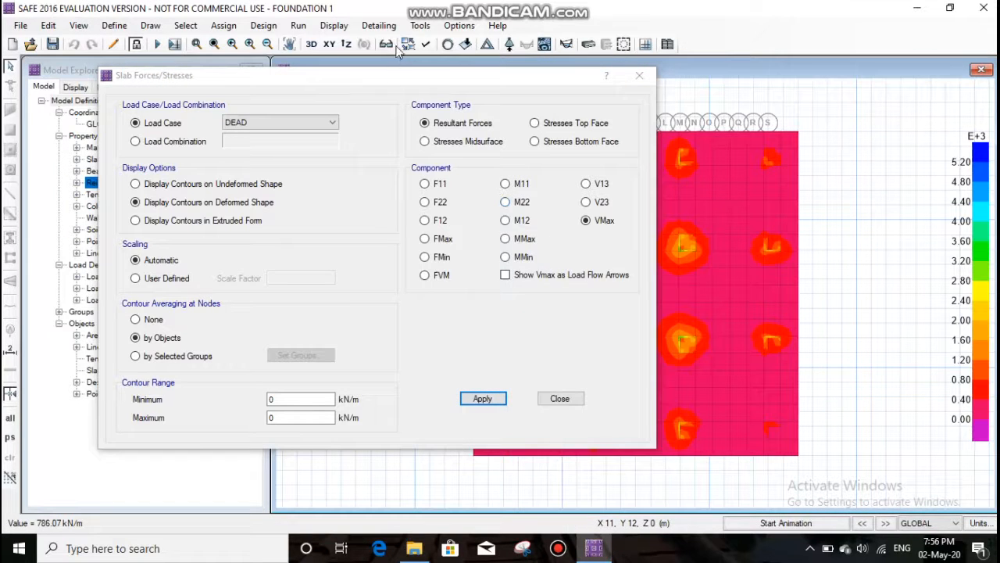
left_click_drag(394, 79, 346, 38)
left_click(510, 359)
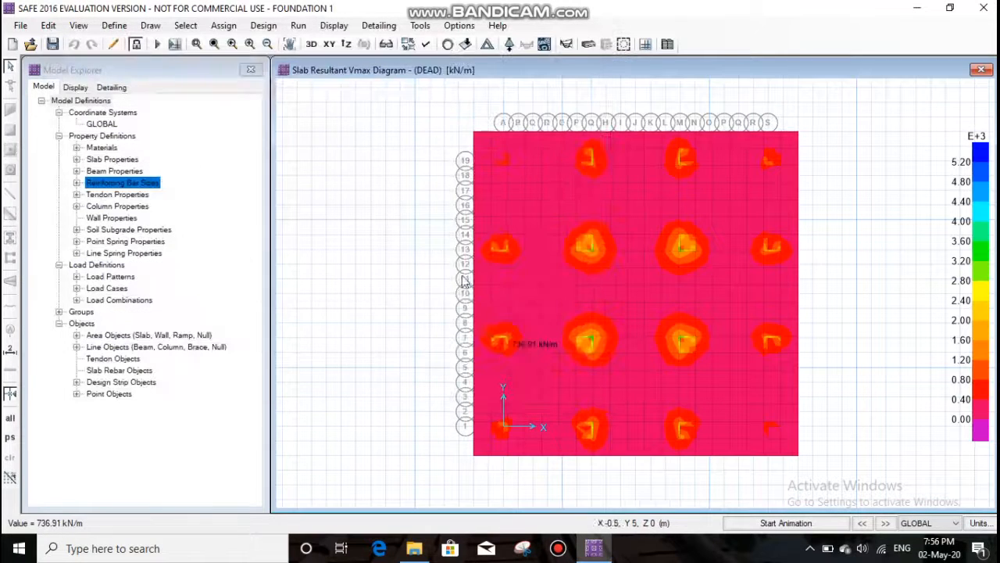
- Show the undeformed shape of the mat and review the available result displays
left_click(334, 26)
left_click(336, 41)
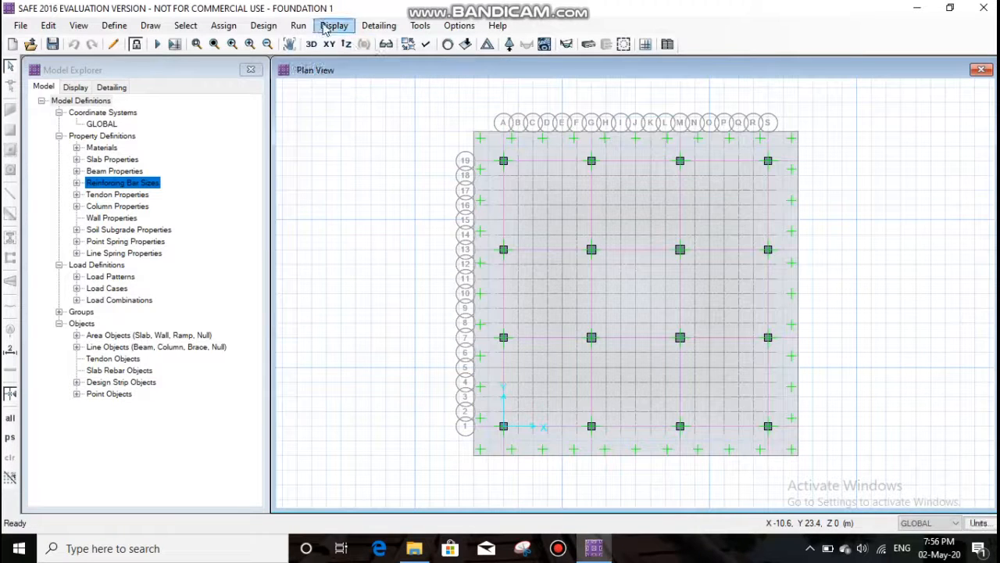
left_click(328, 27)
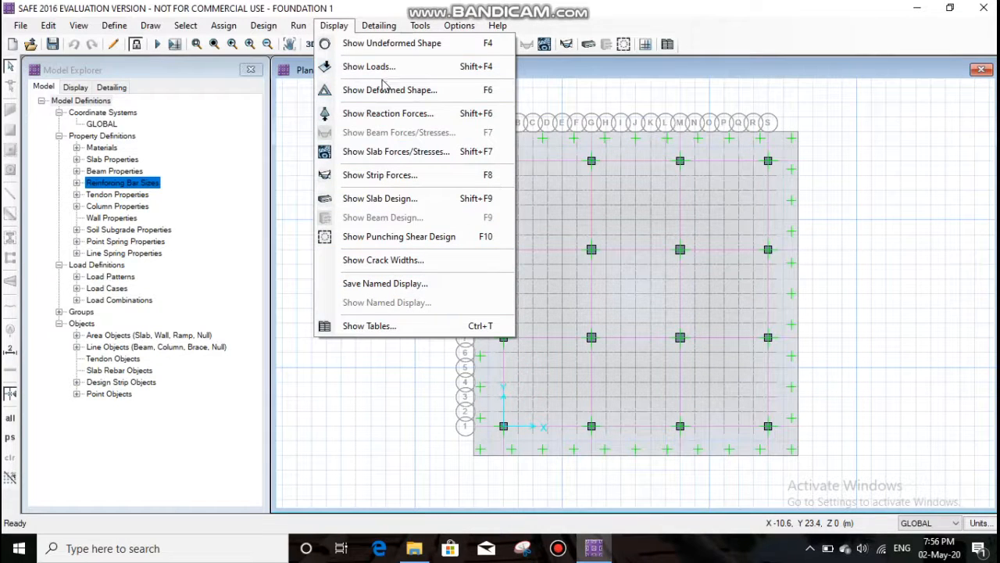
left_click(333, 25)
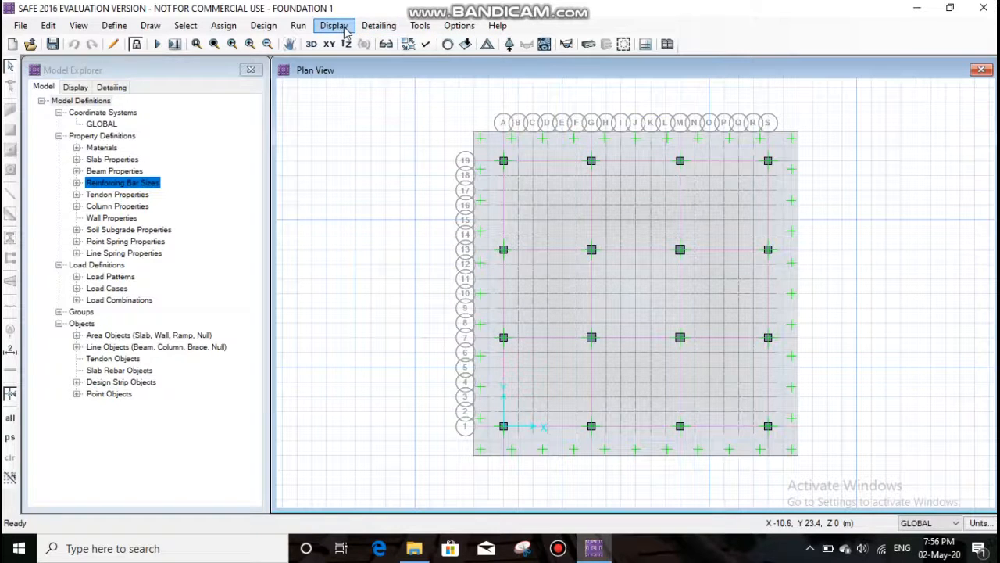
- Run new detailing and generate drawings, with individual bars in plan and 3D model and merged areas enabled
left_click(298, 26)
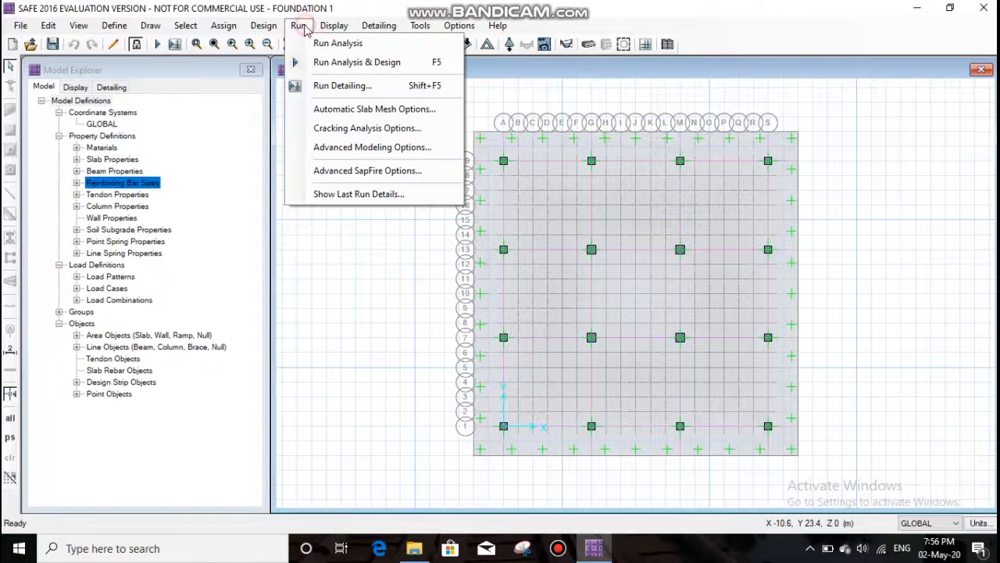
left_click(348, 89)
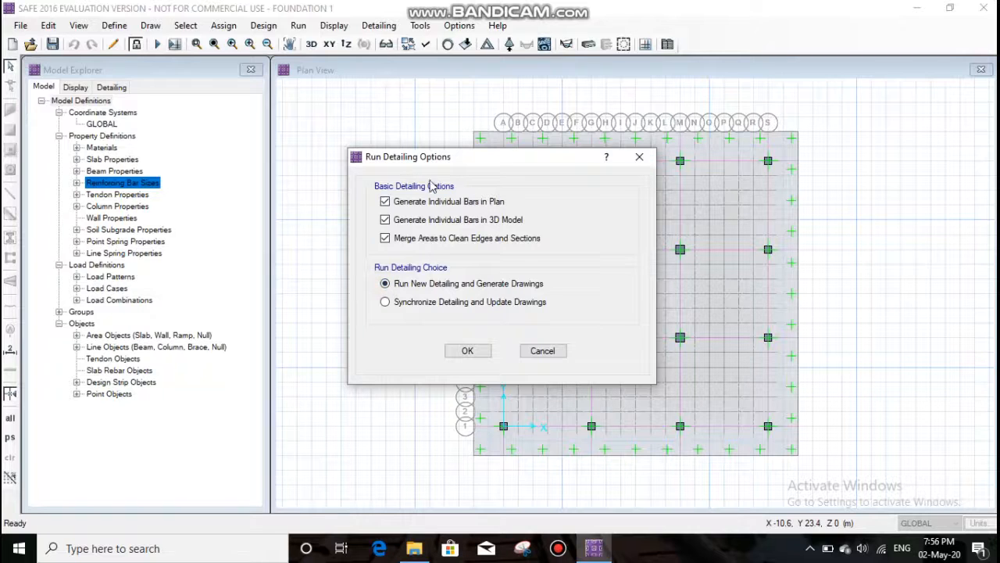
left_click(468, 352)
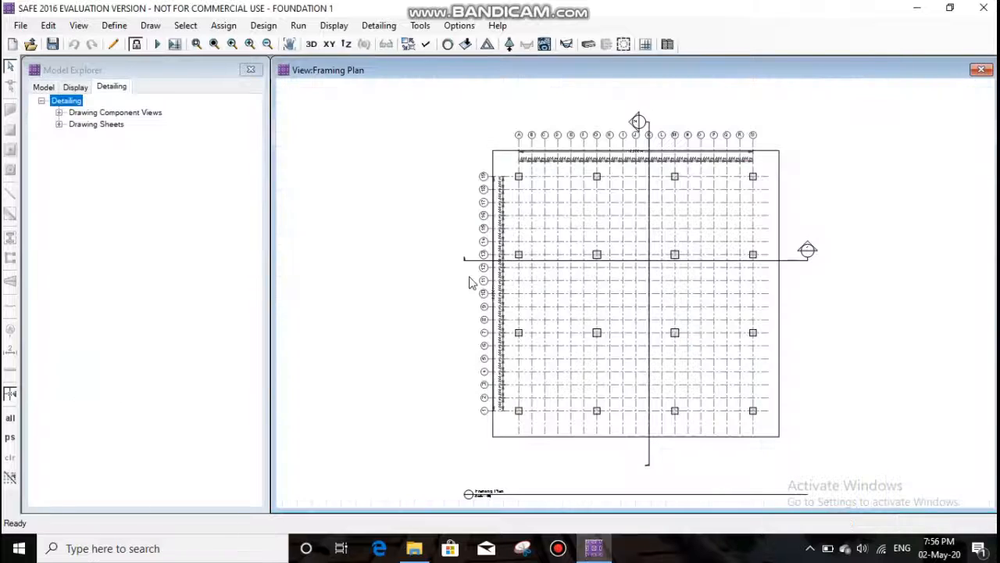
- Inspect the column grid and section marks on the mat's framing plan
scroll(588, 299, "up", 1)
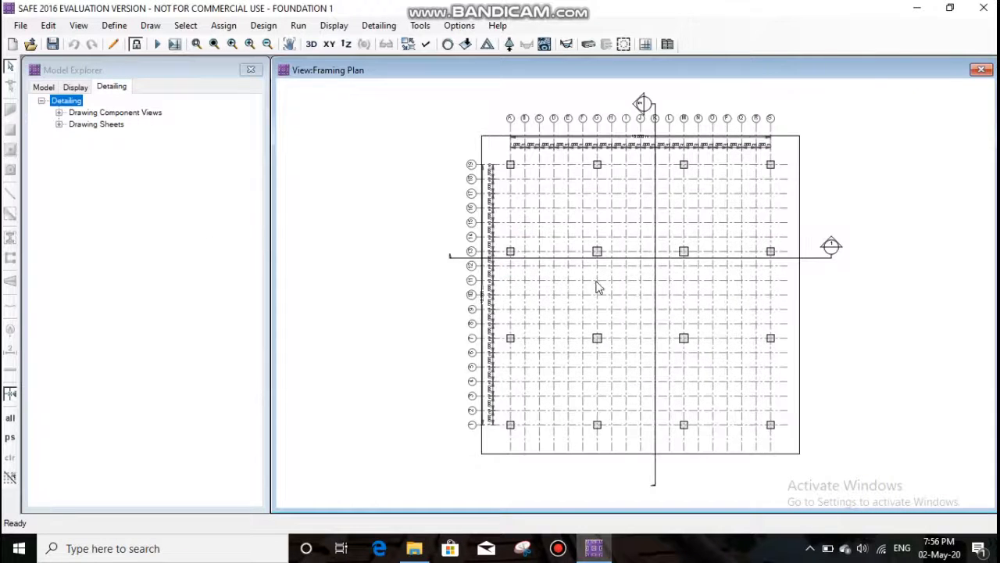
scroll(589, 281, "up", 2)
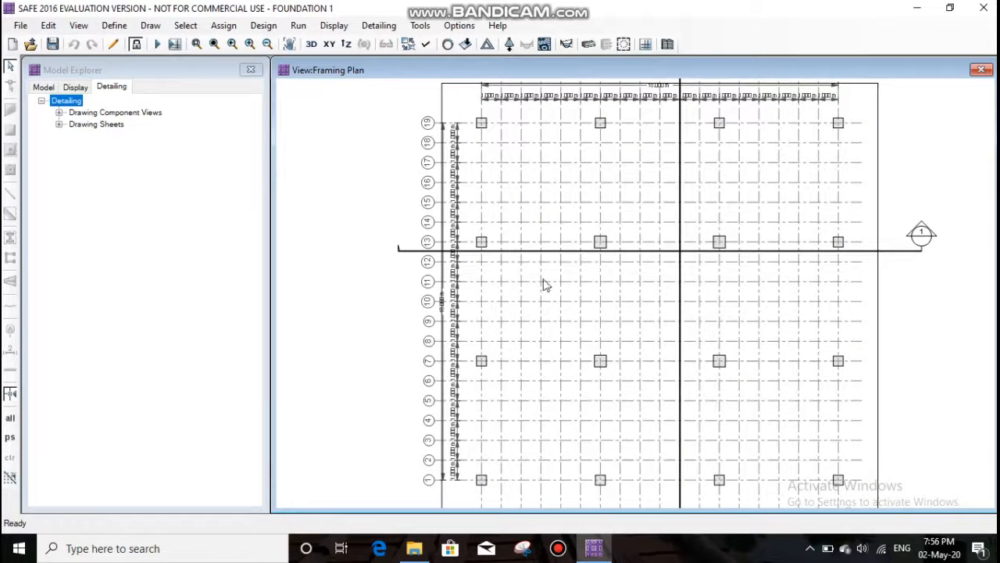
scroll(545, 285, "down", 2)
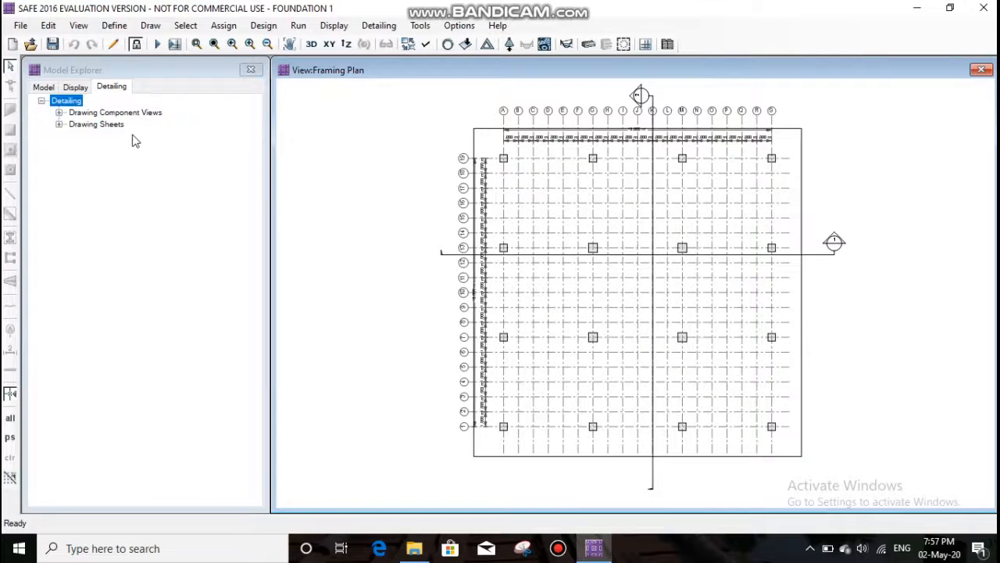
- Open the Rebar Table from the slab component views and examine its bar marks, diameters and lengths
left_click(59, 114)
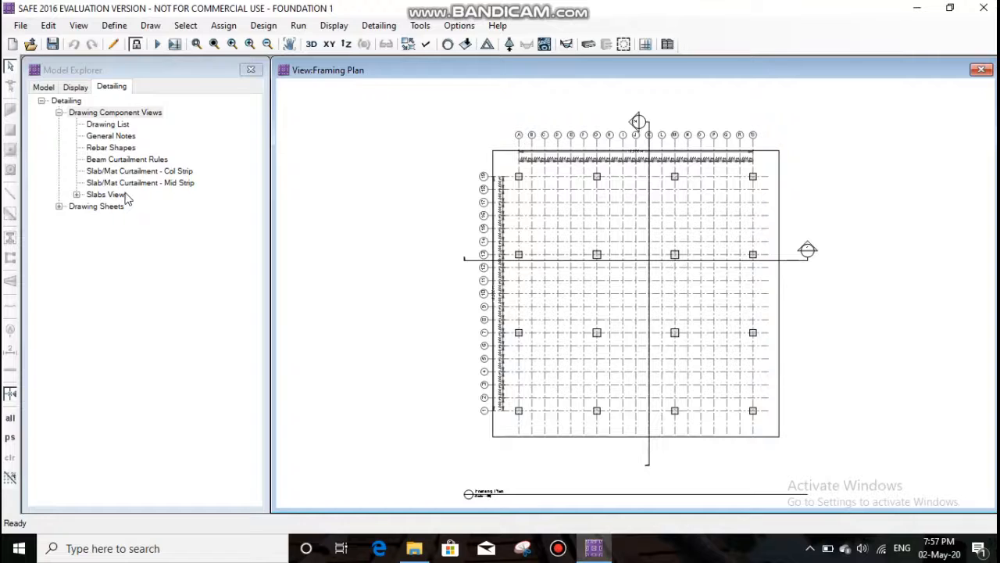
double_click(89, 195)
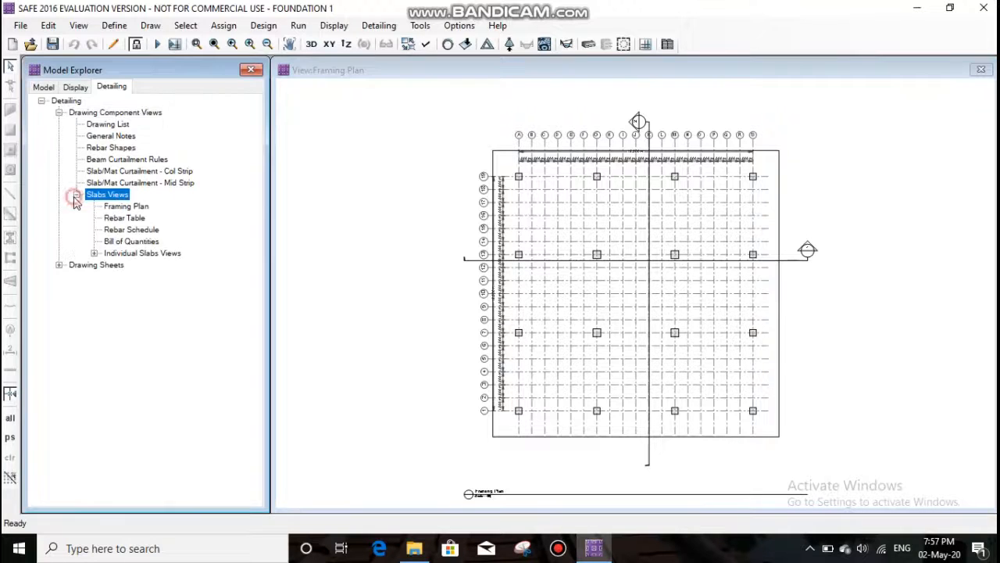
double_click(132, 219)
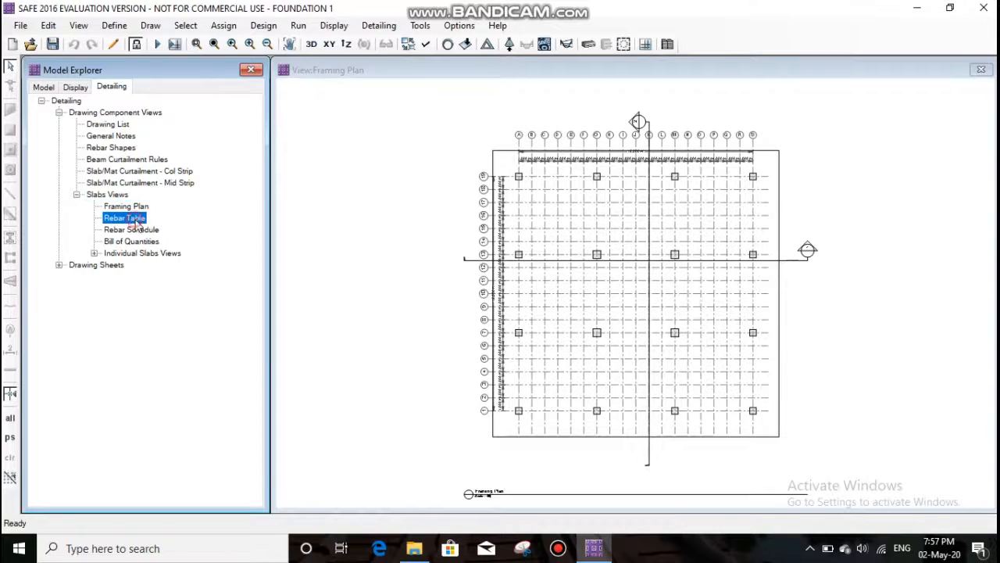
scroll(660, 228, "up", 2)
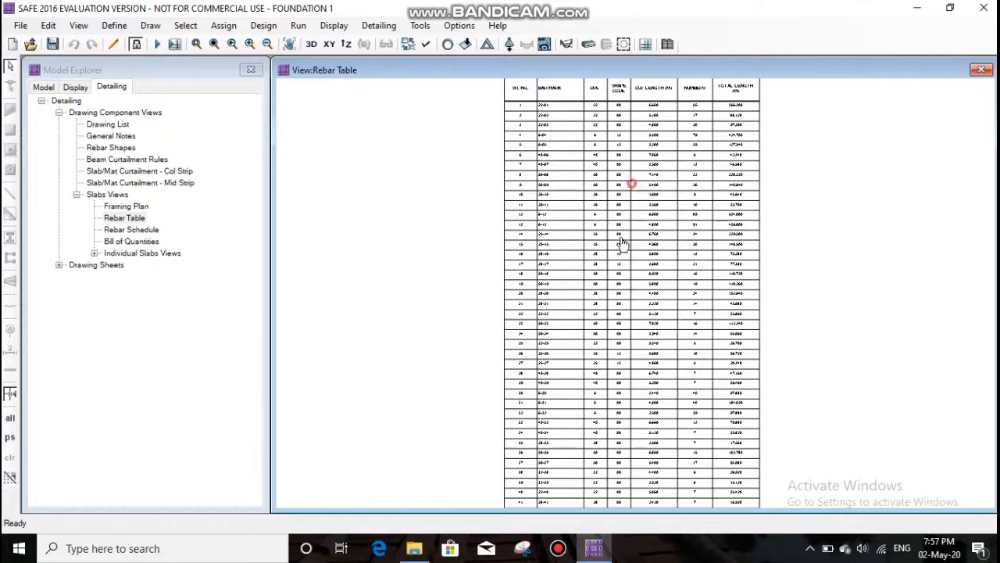
scroll(617, 261, "up", 4)
scroll(570, 231, "down", 2)
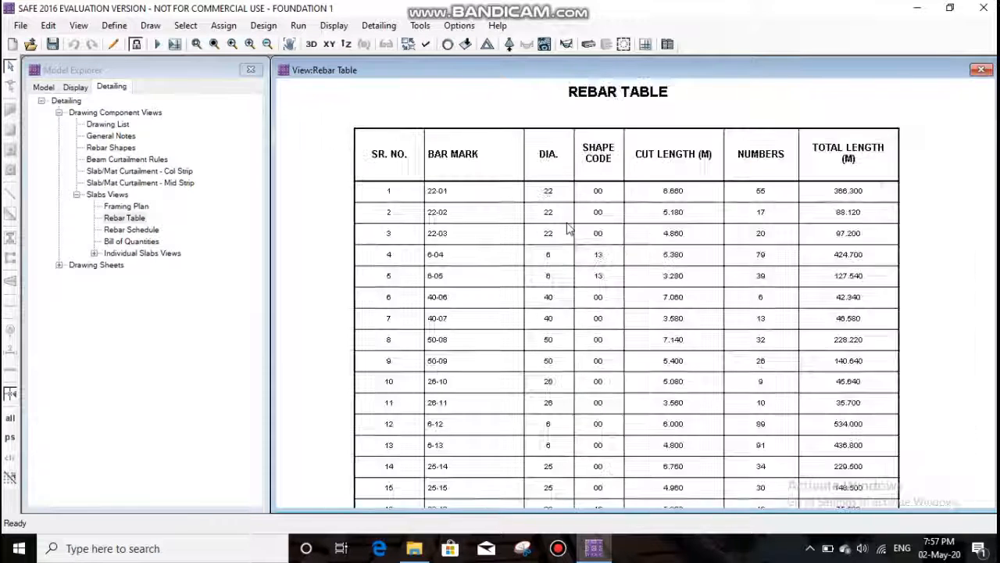
double_click(125, 218)
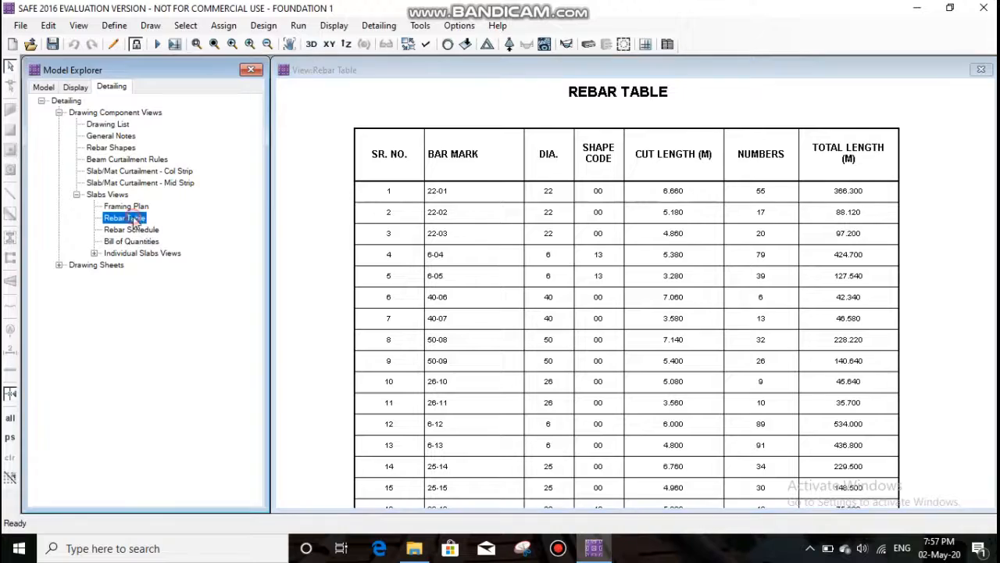
scroll(606, 235, "up", 3)
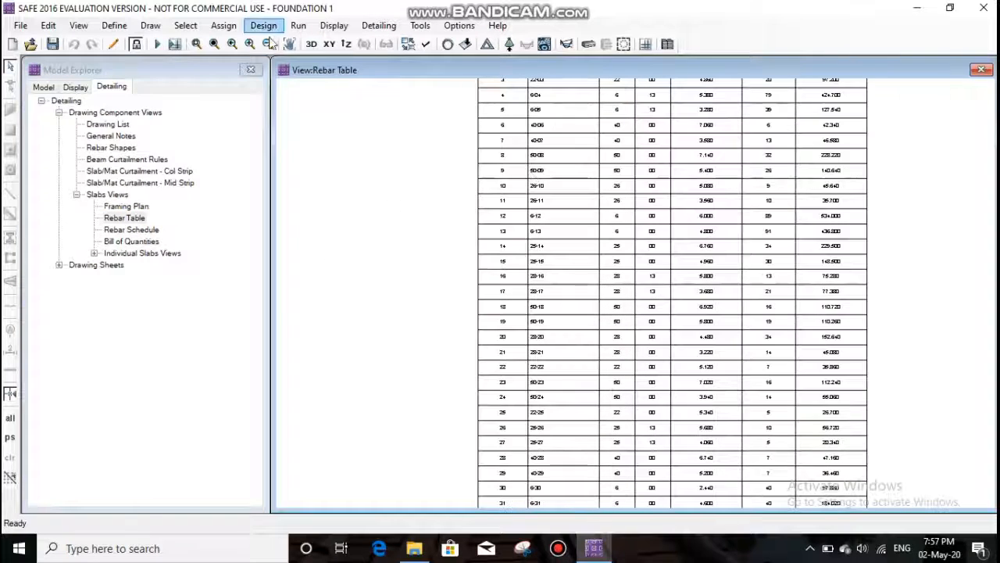
scroll(564, 242, "down", 1)
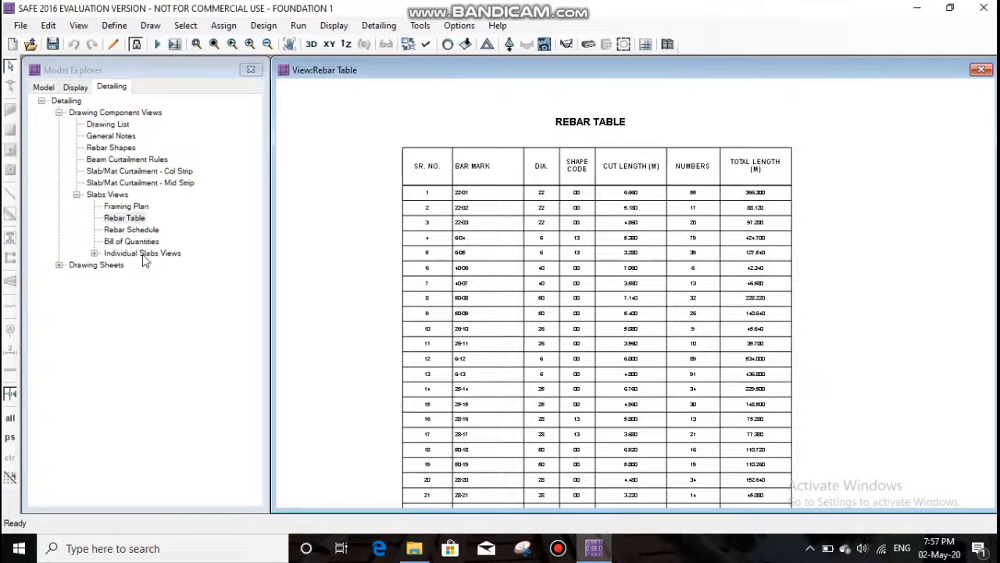
- Open the slab Rebar Schedule and bring its heading and member columns into view
double_click(143, 229)
scroll(826, 167, "up", 3)
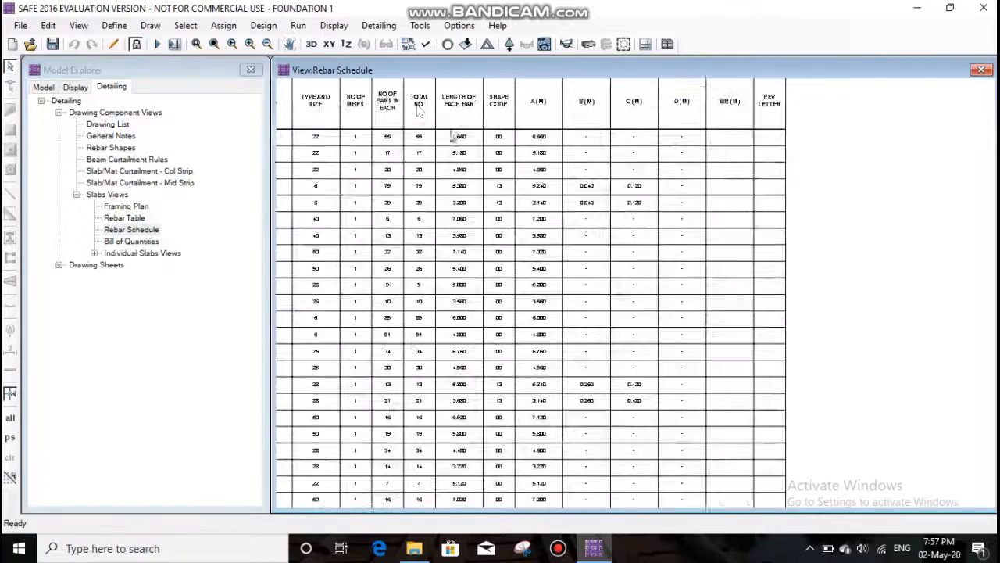
left_click(290, 46)
left_click_drag(340, 151, 506, 232)
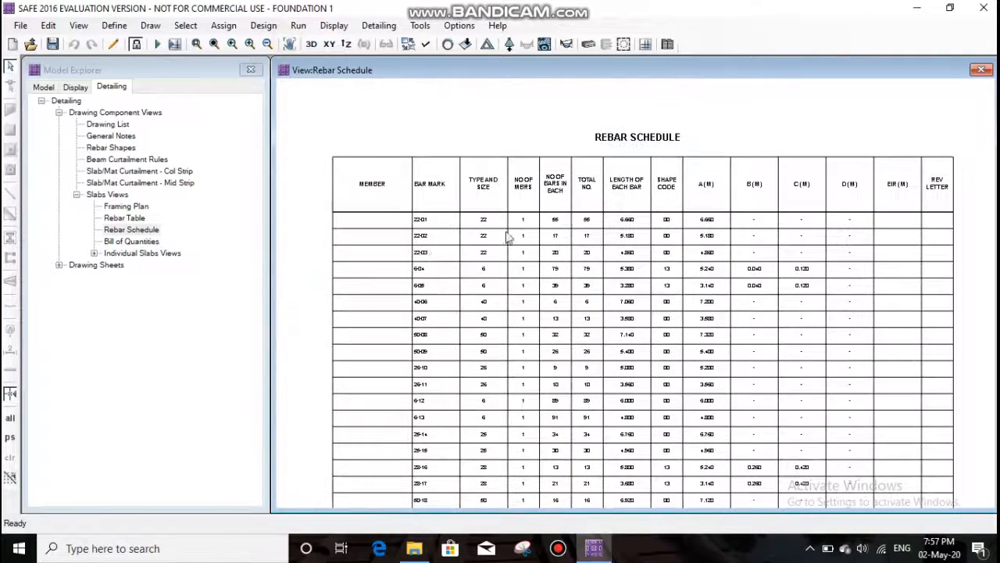
- Browse the drawing sheets under Cover Sheet and General Notes, and check the list of named displays
left_click(60, 267)
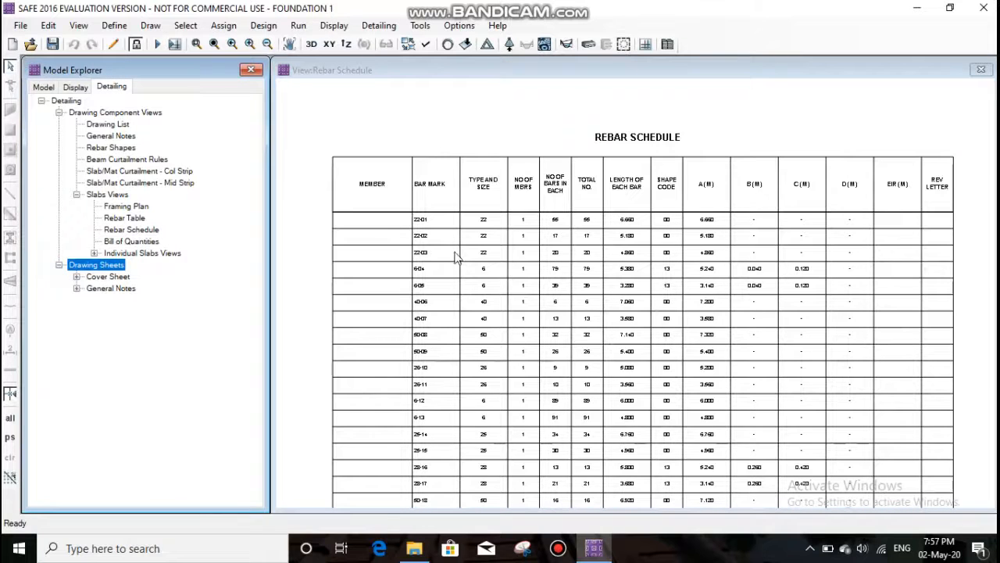
left_click(76, 275)
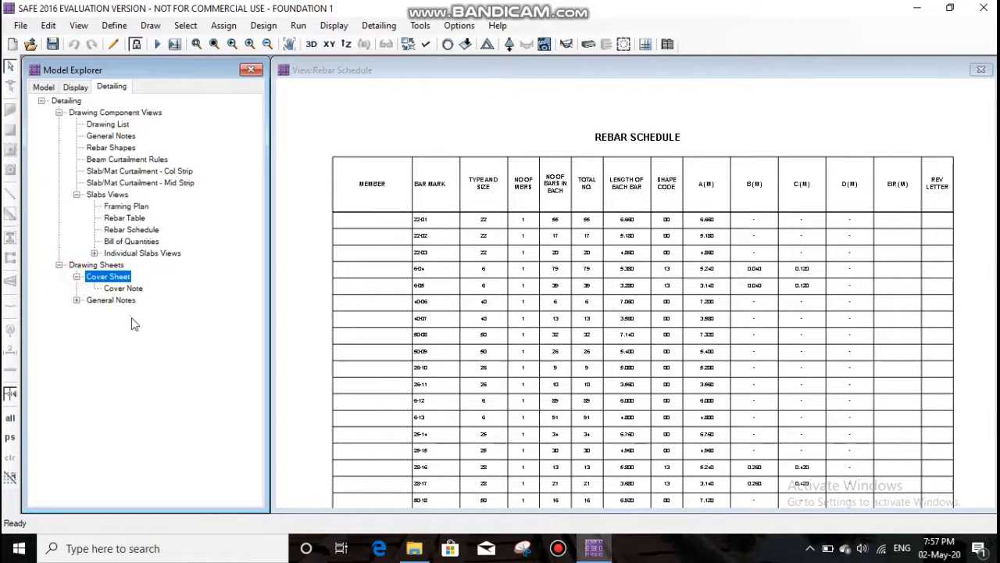
left_click(77, 300)
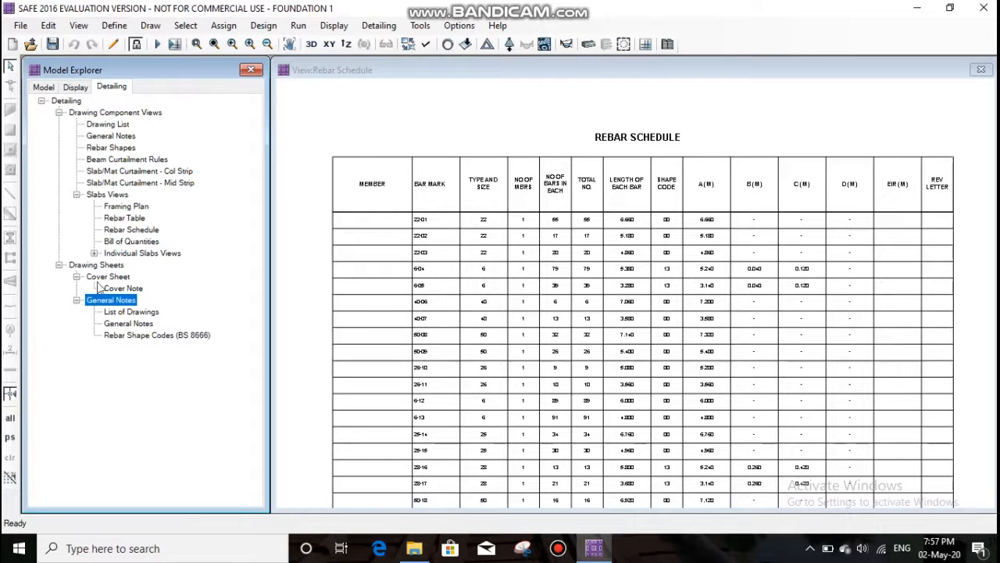
left_click(76, 277)
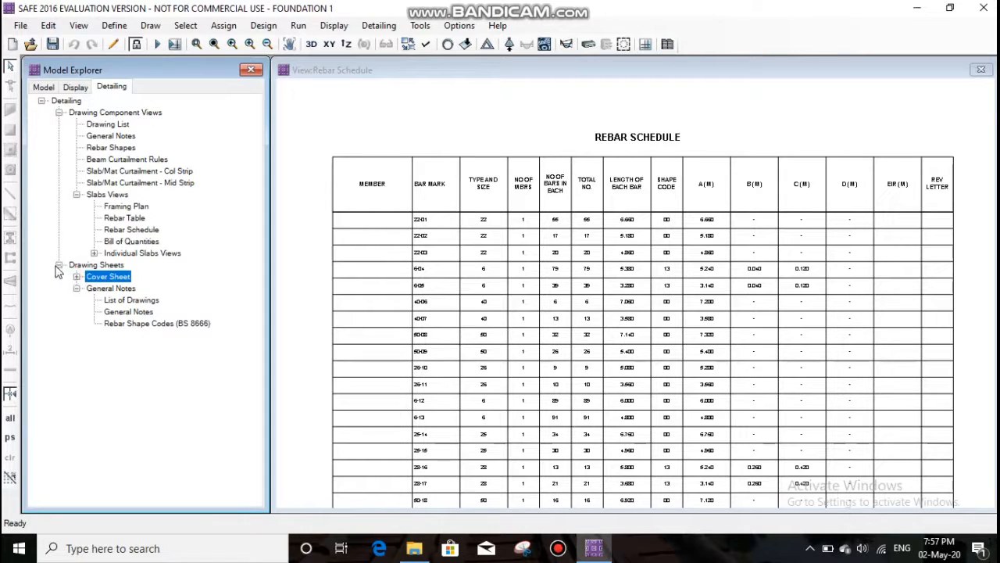
left_click(59, 265)
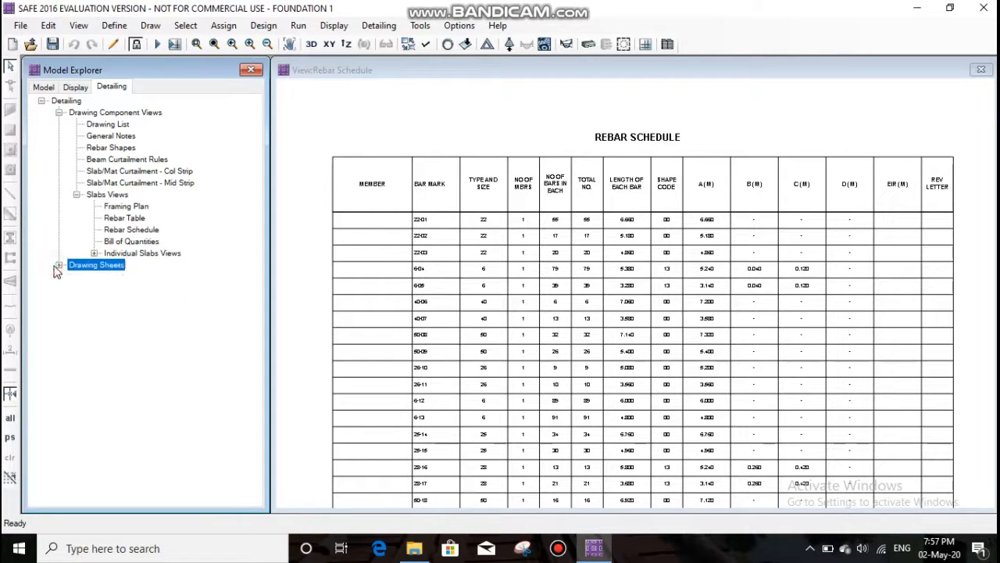
left_click(76, 87)
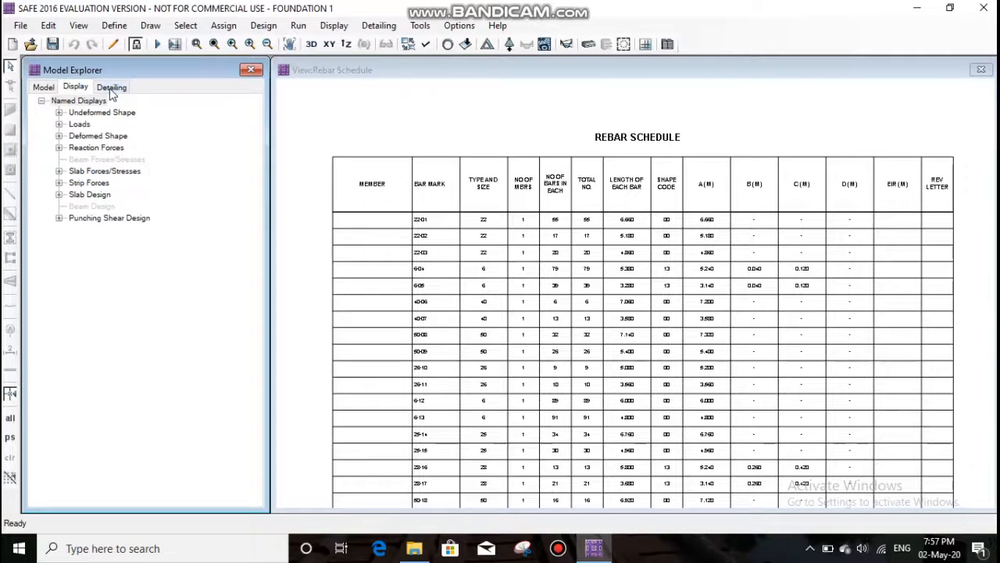
left_click(111, 89)
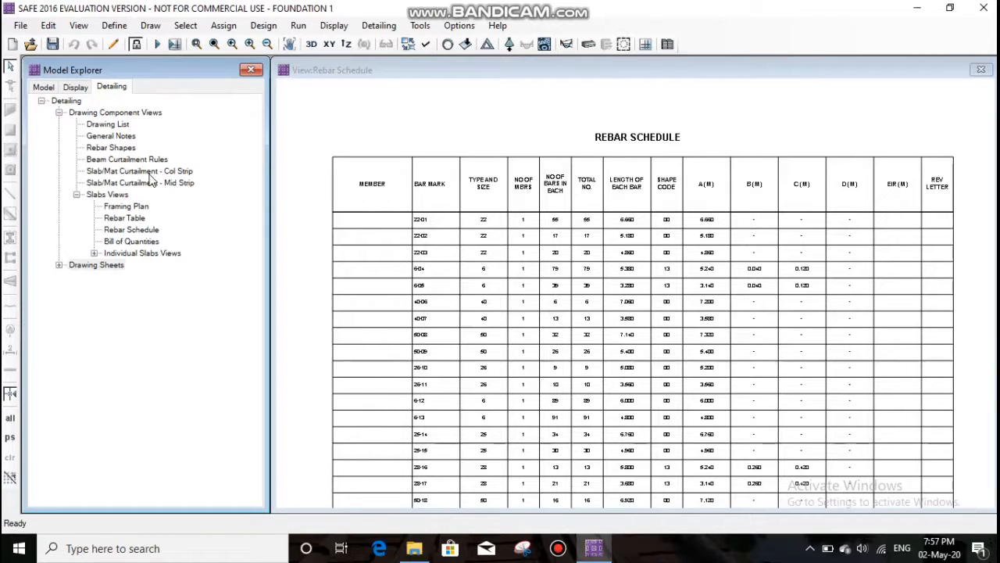
- Open section view Sect:1 of Mat1 and inspect the reinforcement through the mat's depth
double_click(107, 253)
double_click(129, 264)
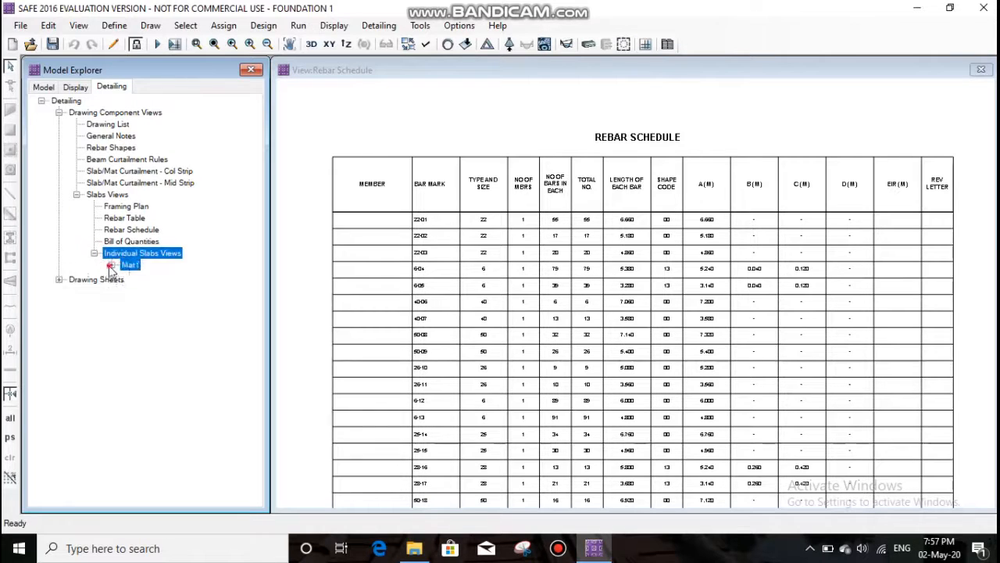
double_click(150, 348)
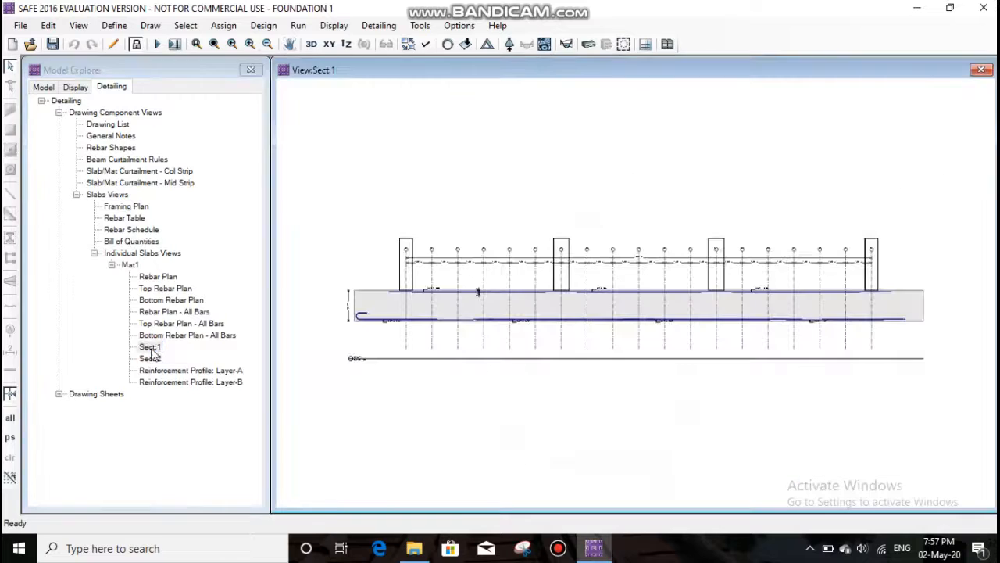
scroll(547, 289, "up", 2)
scroll(343, 238, "down", 1)
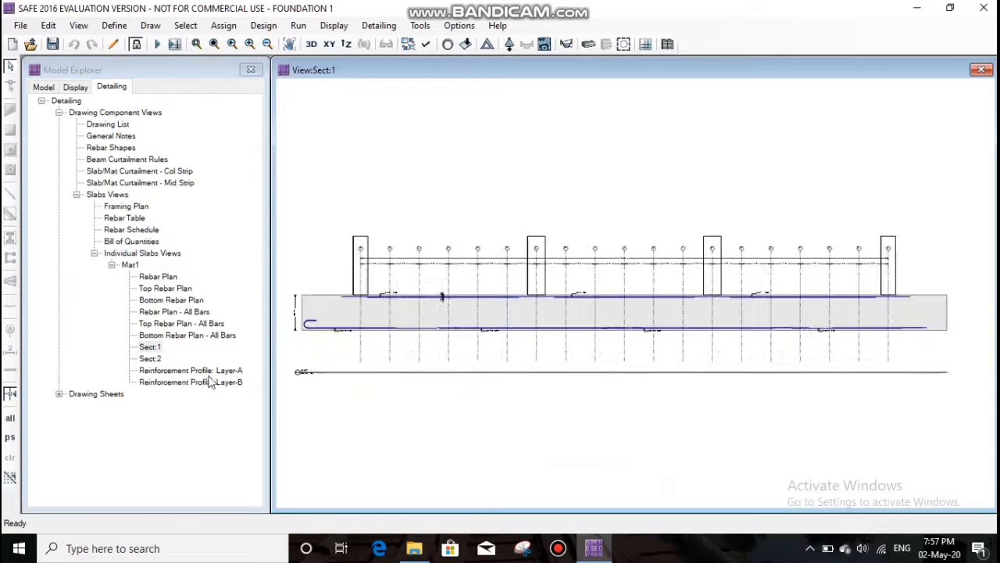
- Open the Bottom Rebar Plan of Mat1 and inspect its bar layout
double_click(173, 300)
scroll(632, 244, "up", 2)
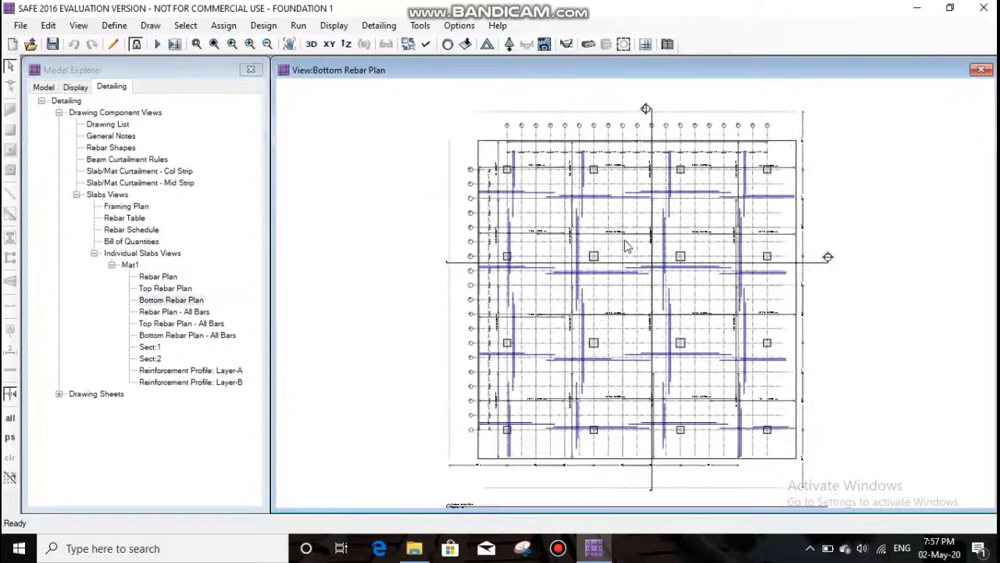
scroll(639, 242, "down", 1)
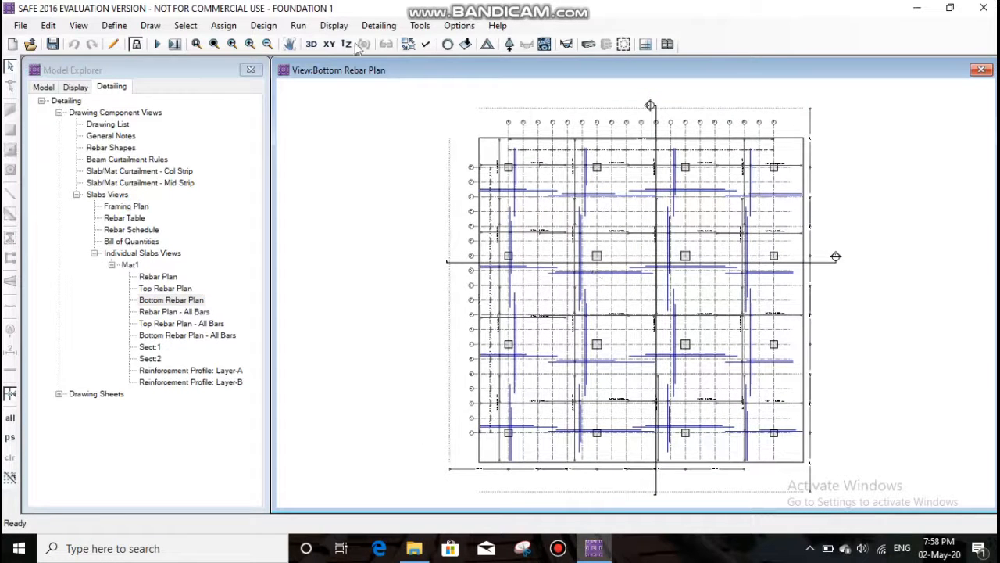
- Show the undeformed shape of the mat in plan view
left_click(334, 25)
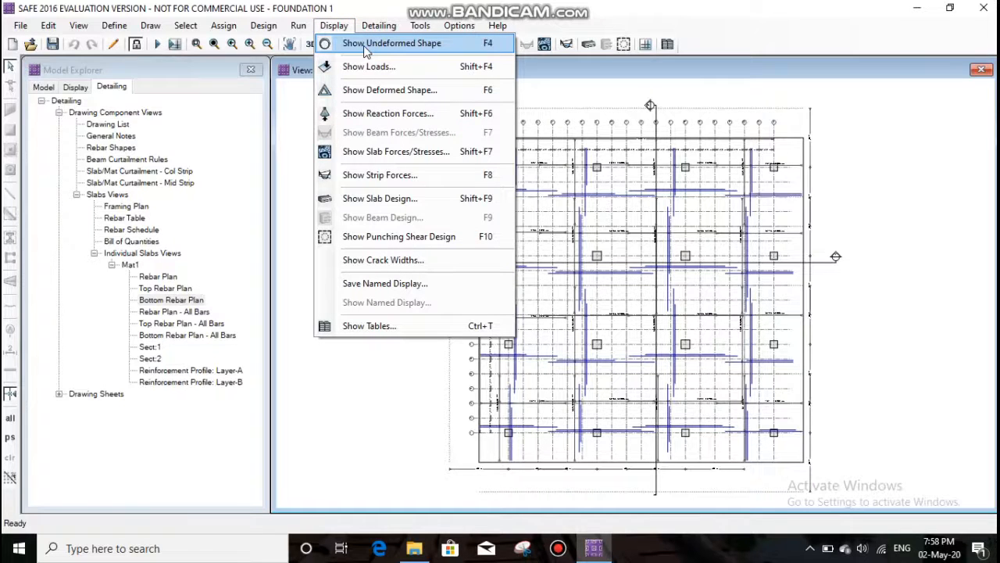
left_click(363, 44)
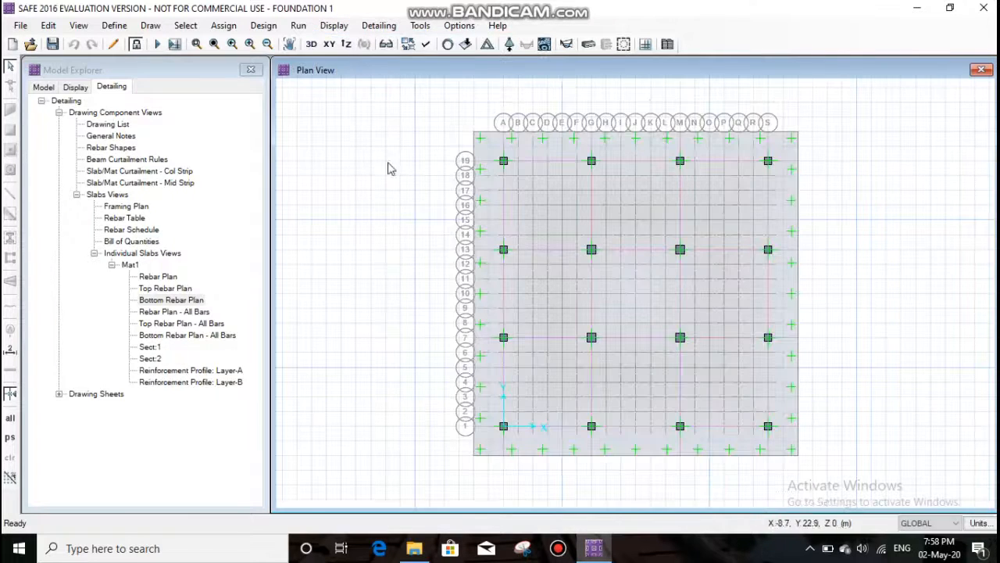
left_click(328, 26)
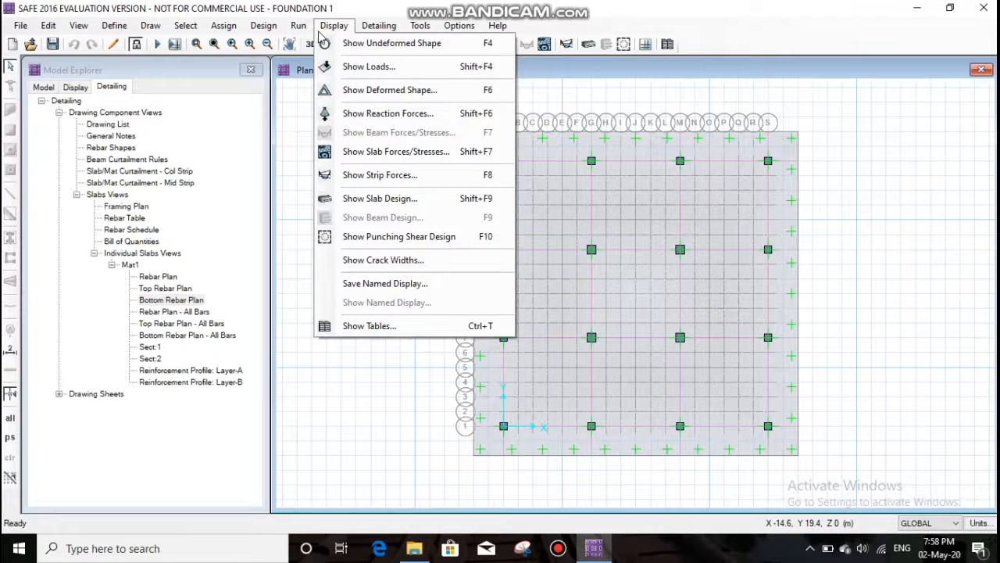
left_click(320, 29)
- Display the result tables with all Concrete Design tables selected under Design Results
left_click(333, 25)
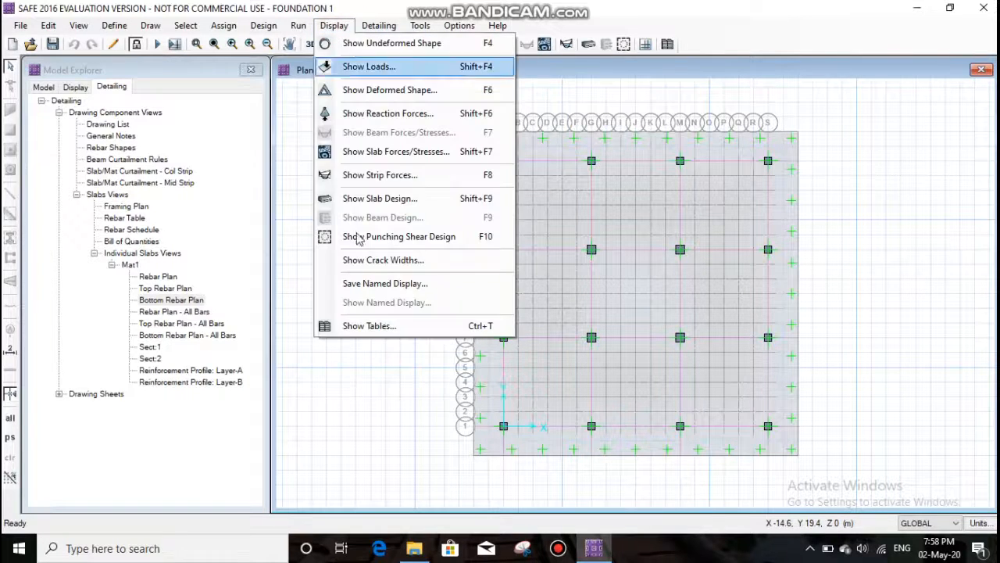
left_click(381, 327)
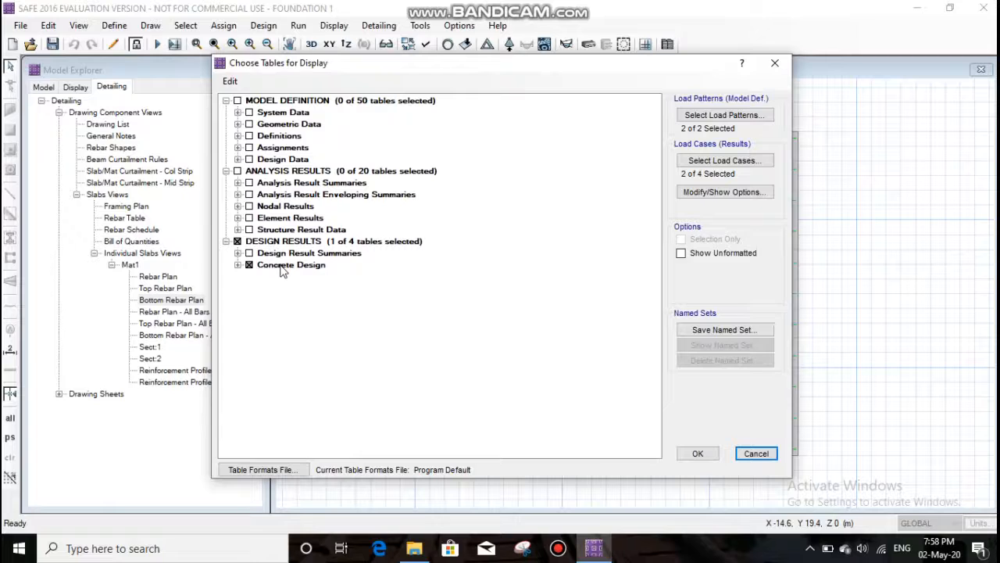
left_click(283, 265)
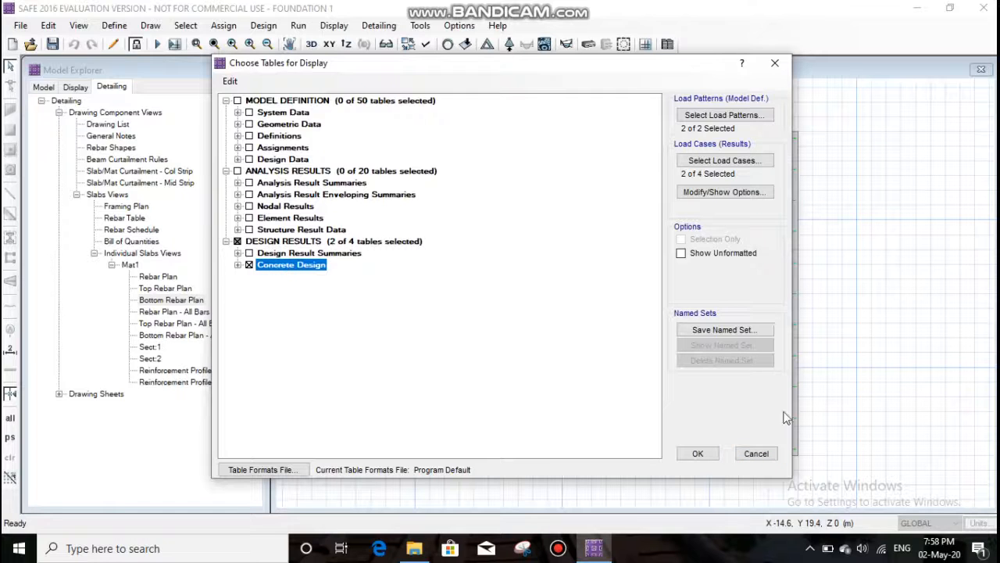
left_click(698, 453)
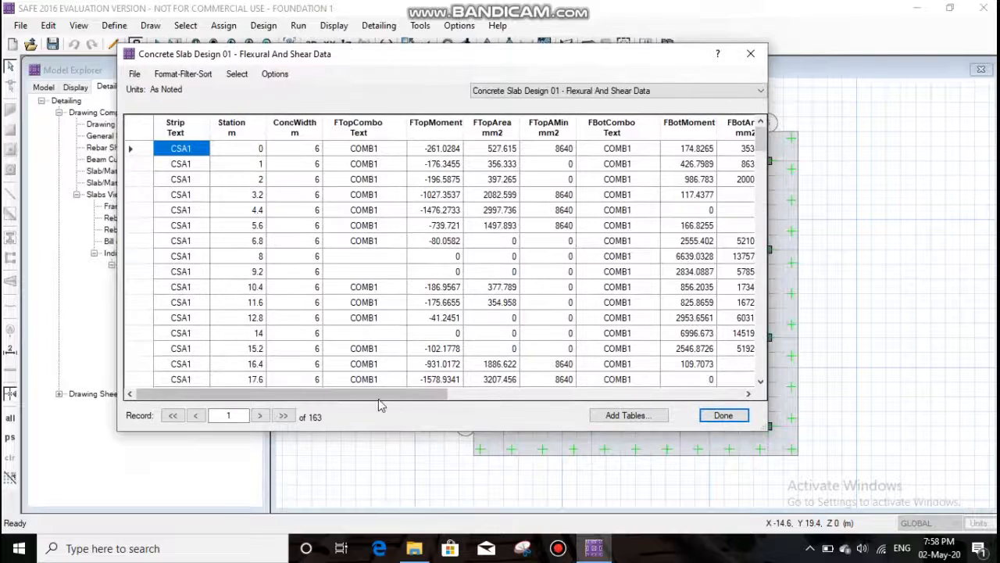
- Review the moment, reinforcement area, shear and status columns of the slab's flexural and shear data, and close the table
left_click_drag(378, 399, 621, 395)
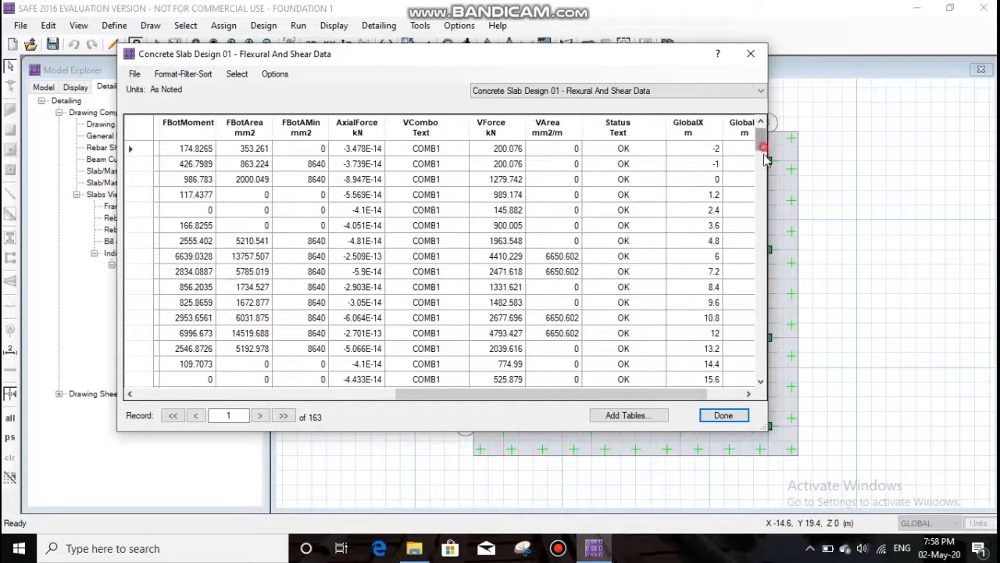
mouse_move(759, 142)
left_mouse_down()
mouse_move(759, 215)
mouse_move(732, 375)
mouse_move(765, 288)
mouse_move(763, 143)
left_mouse_up()
left_click_drag(631, 399, 436, 403)
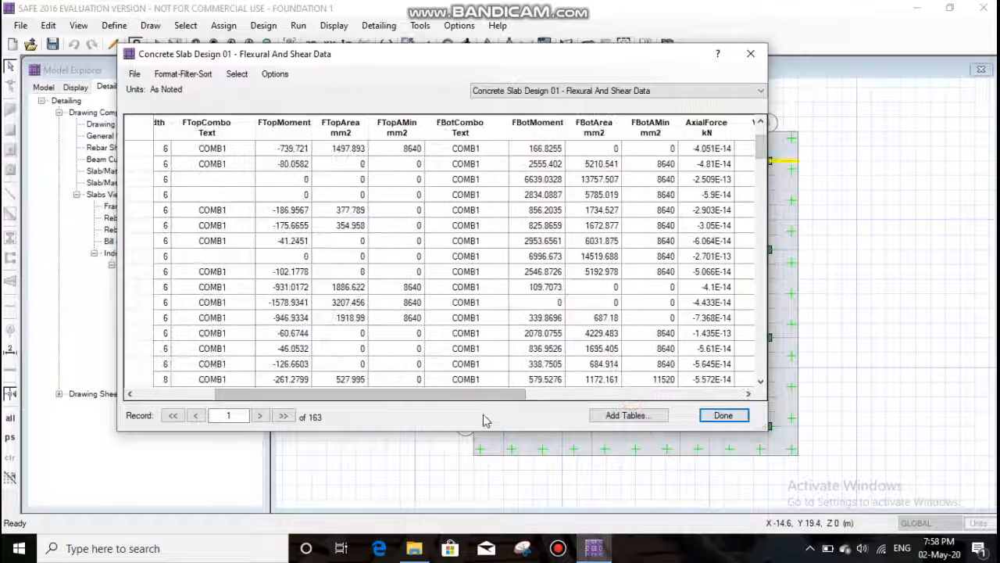
left_click(722, 416)
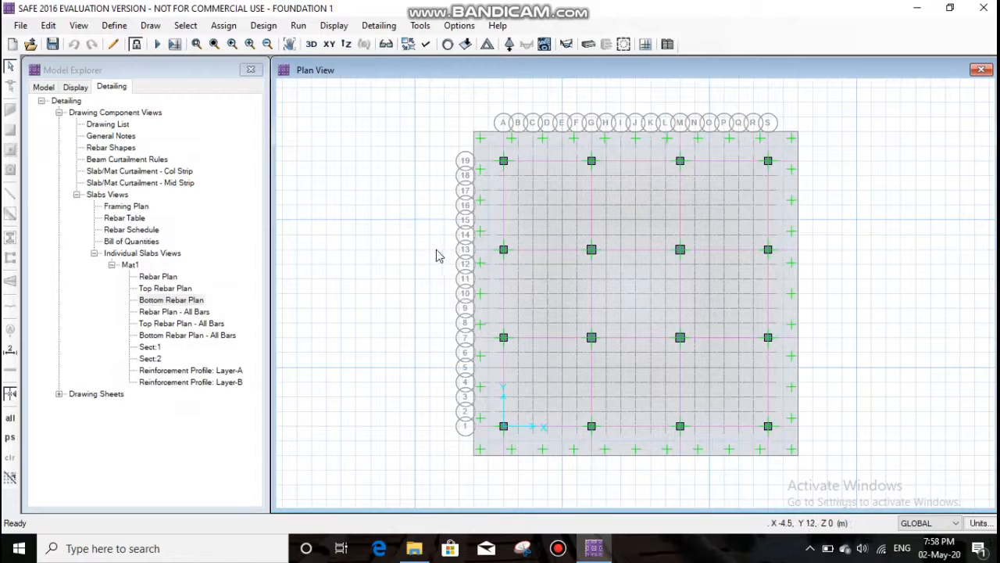